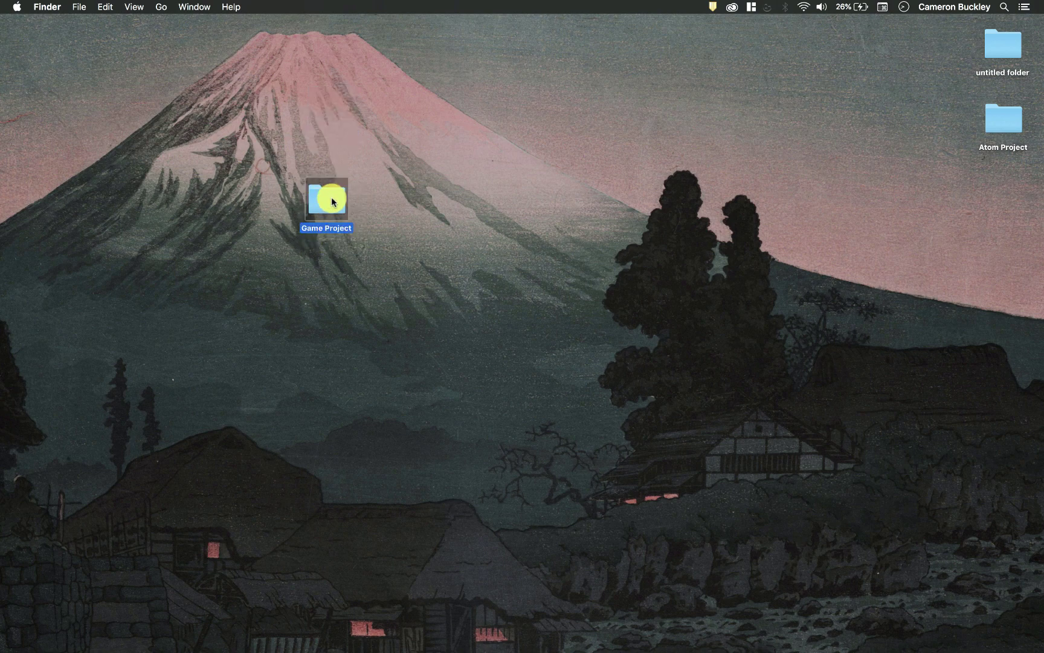
# Step: Open the Game Project folder on the desktop to check its contents, and close its window
pyautogui.doubleClick(332, 201)
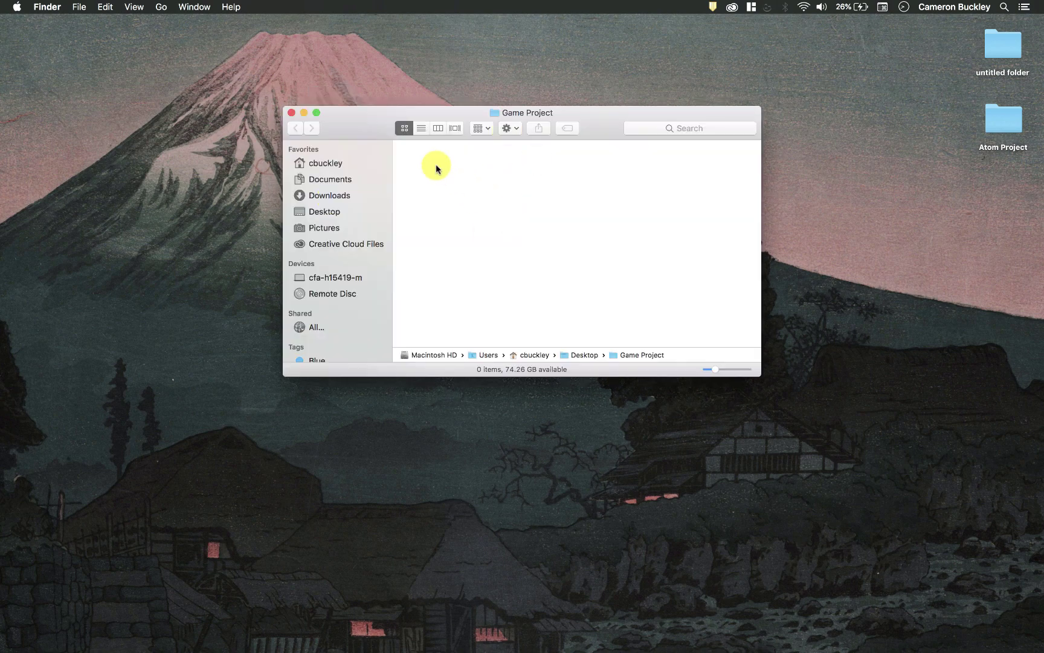
pyautogui.moveTo(449, 149); pyautogui.dragTo(426, 195)
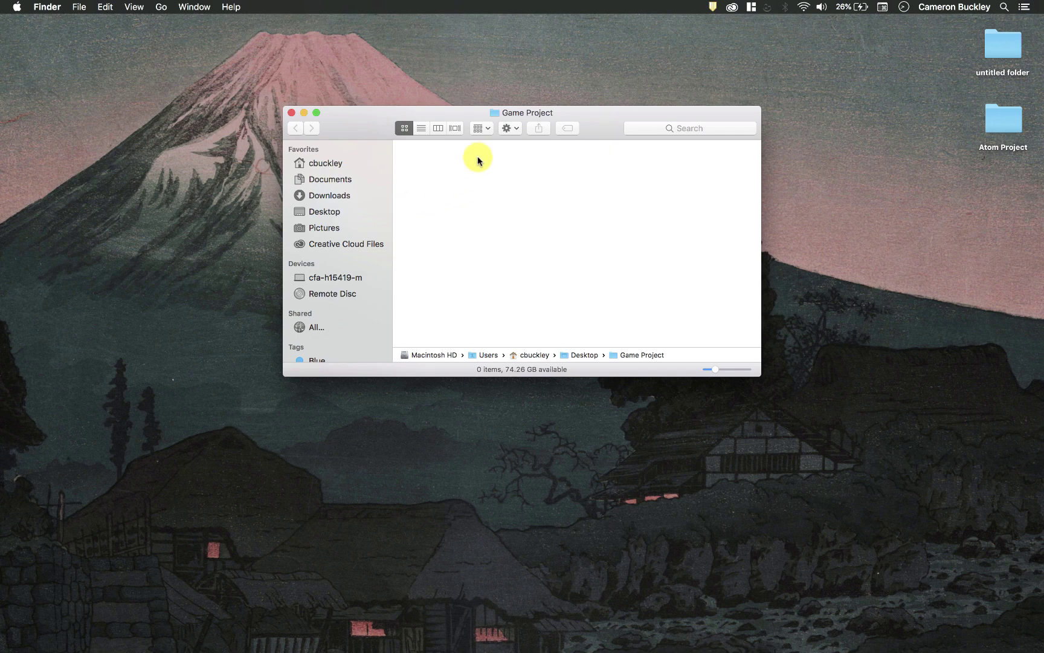
pyautogui.moveTo(477, 159); pyautogui.dragTo(567, 206)
pyautogui.moveTo(610, 112); pyautogui.dragTo(525, 265)
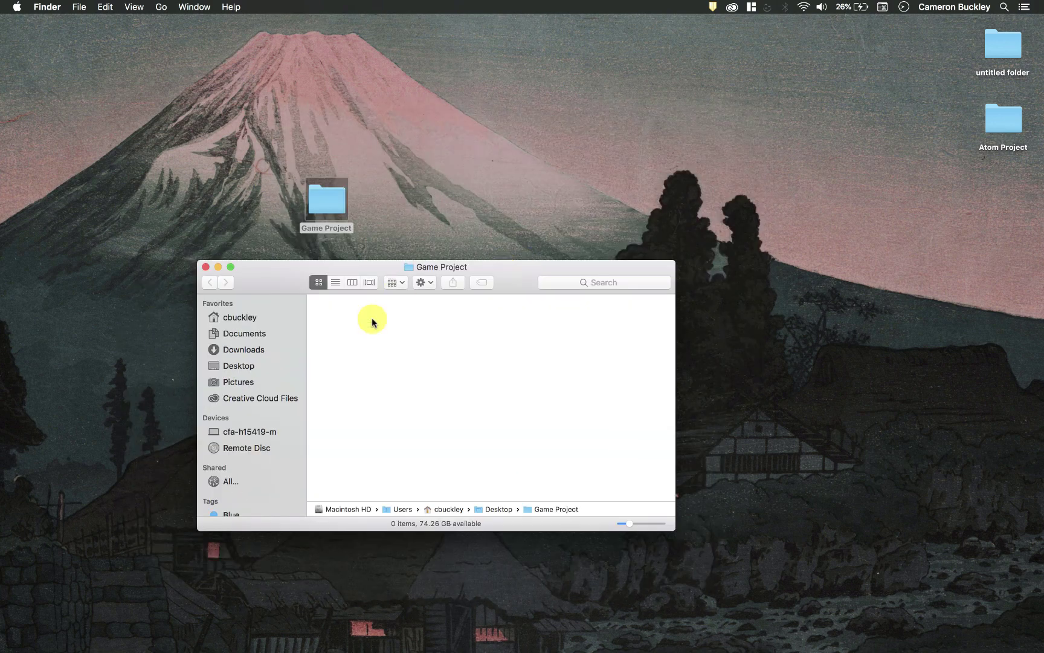
pyautogui.click(205, 267)
# Step: Switch to Maya, close the empty UV Editor window, and start a new project named mayaProject
pyautogui.moveTo(299, 650)
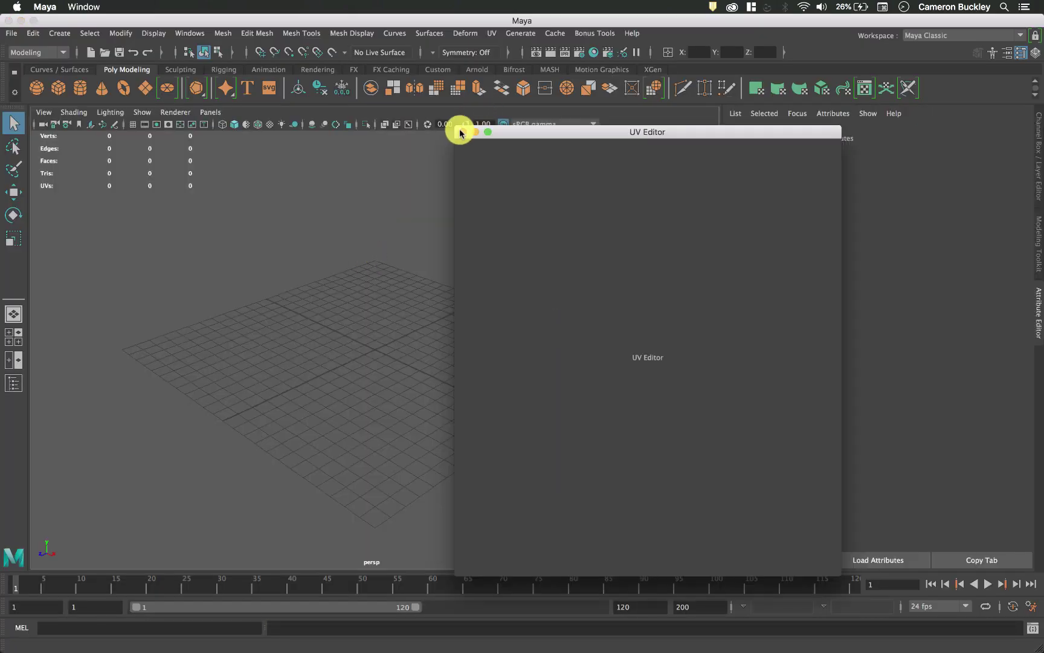
pyautogui.click(459, 131)
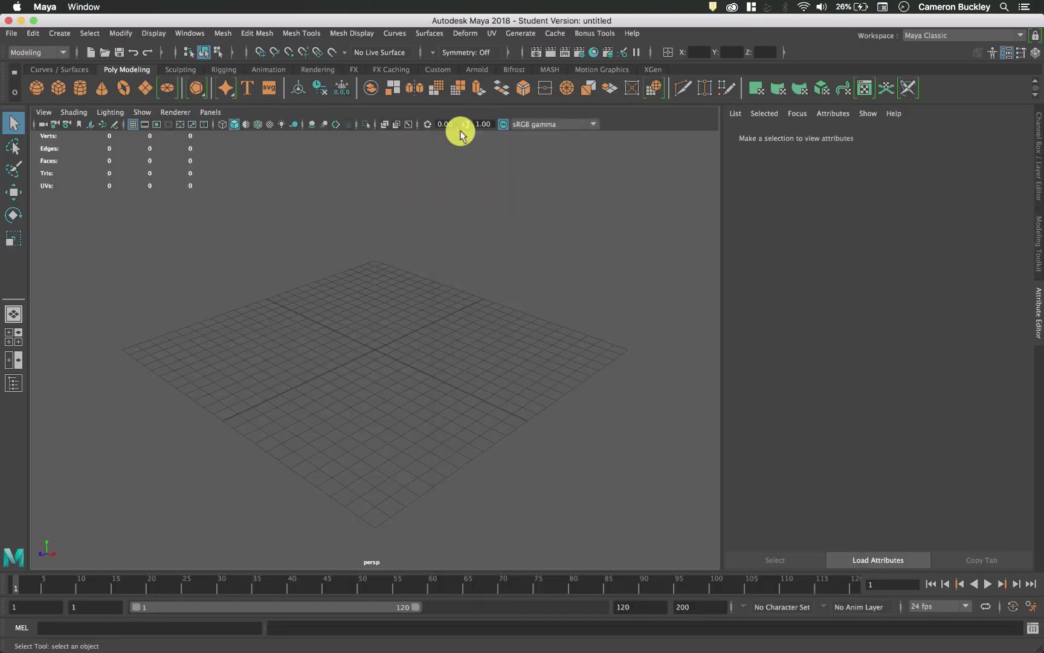
pyautogui.click(11, 35)
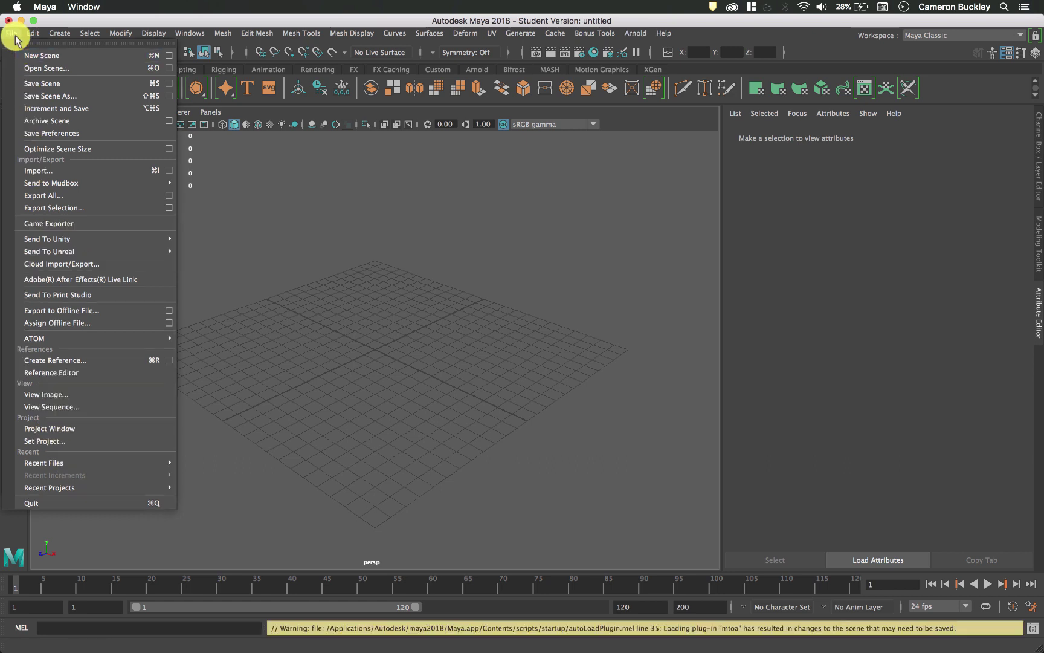
pyautogui.click(69, 430)
pyautogui.click(676, 191)
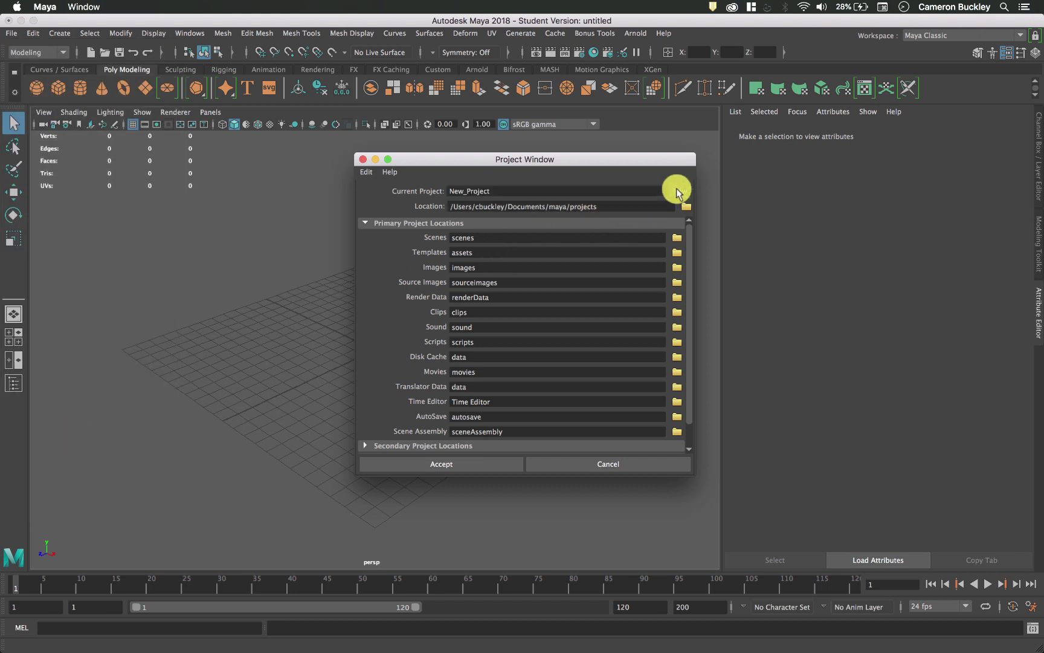
pyautogui.doubleClick(622, 190)
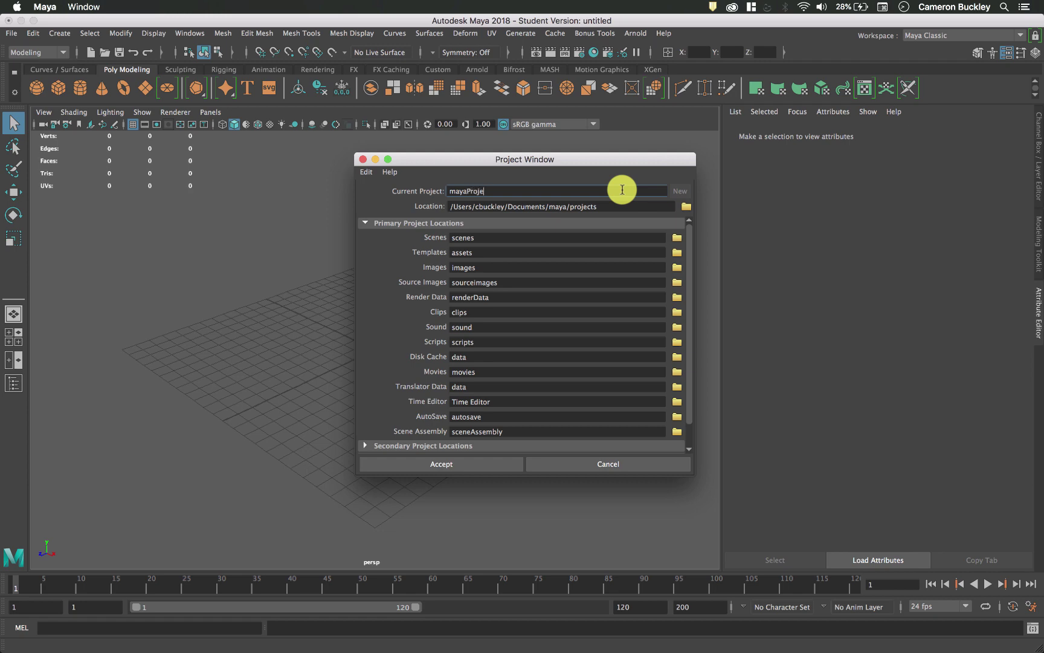
# Step: Set the project location to the Game Project folder on the Desktop and create the project
pyautogui.click(686, 207)
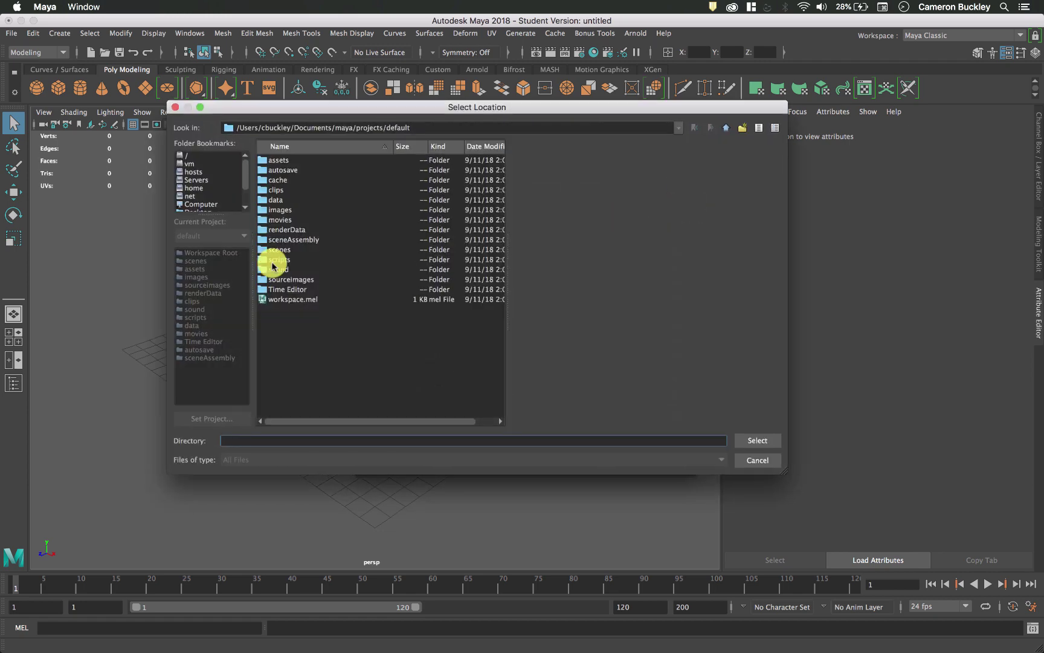
pyautogui.click(202, 204)
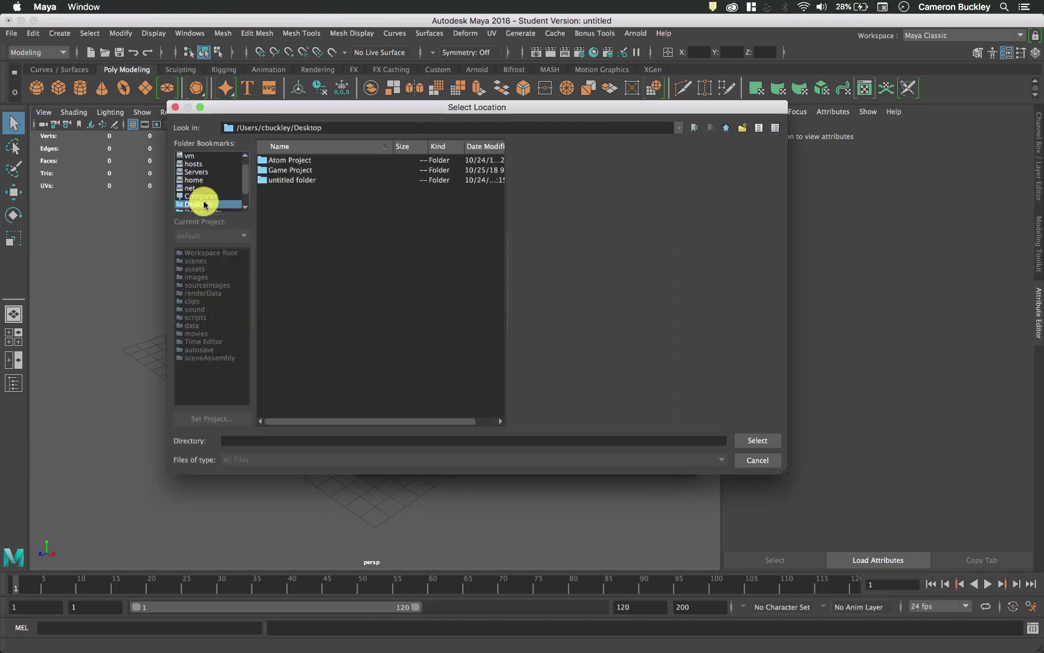
pyautogui.doubleClick(289, 168)
pyautogui.click(755, 439)
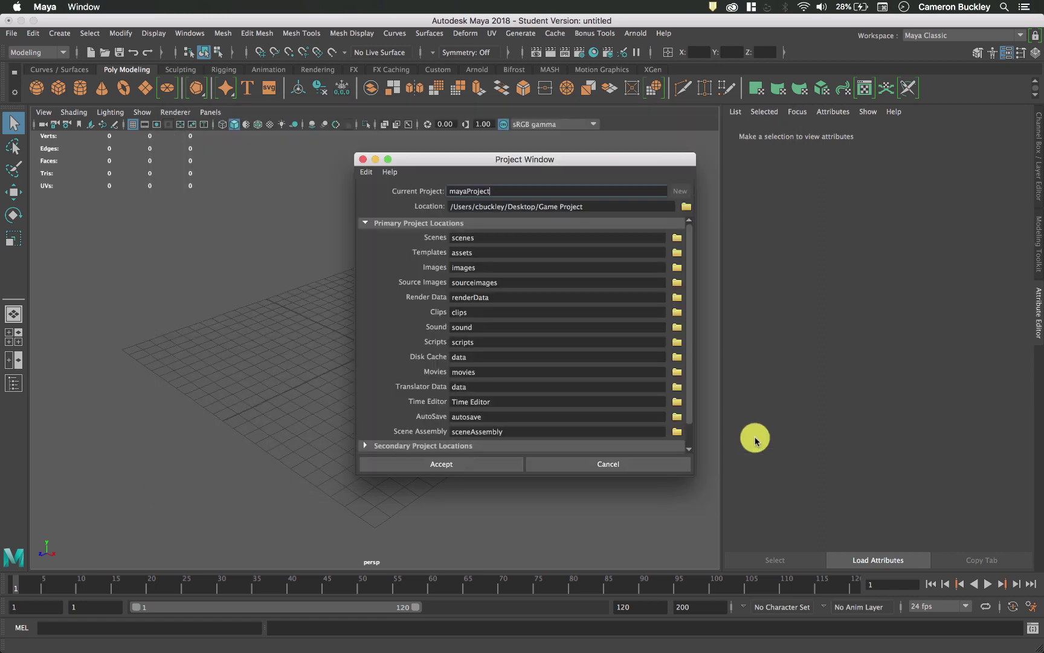
pyautogui.click(467, 464)
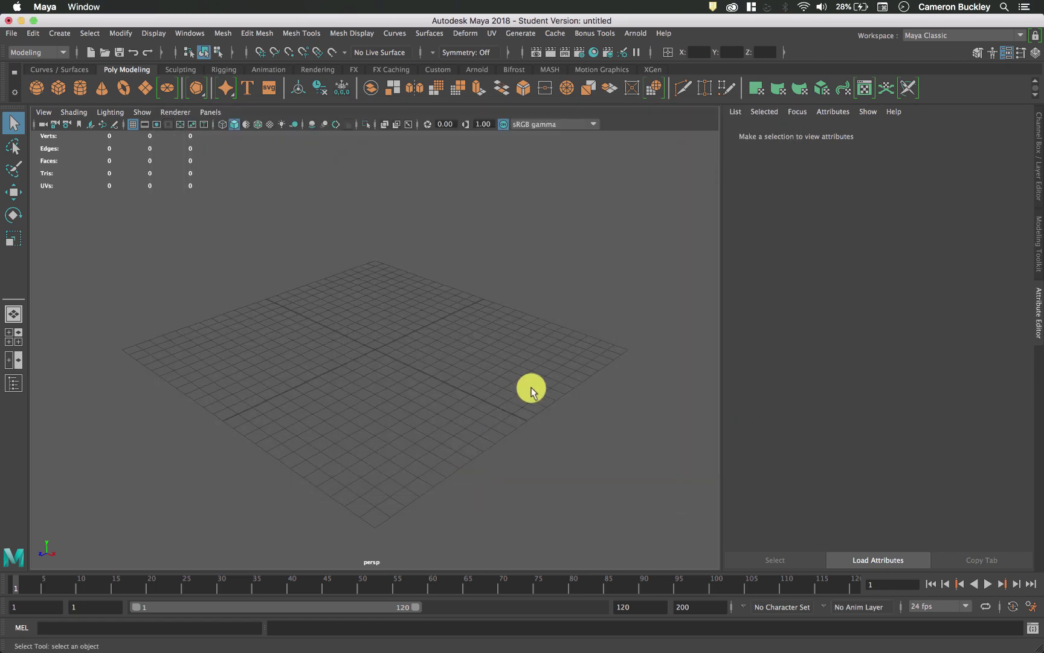
# Step: Switch to Finder, examine the folders generated in mayaProject inside the Desktop's Game Project folder, and put the Finder windows away
pyautogui.hotkey('ctrl', 'Up')
pyautogui.click(39, 635)
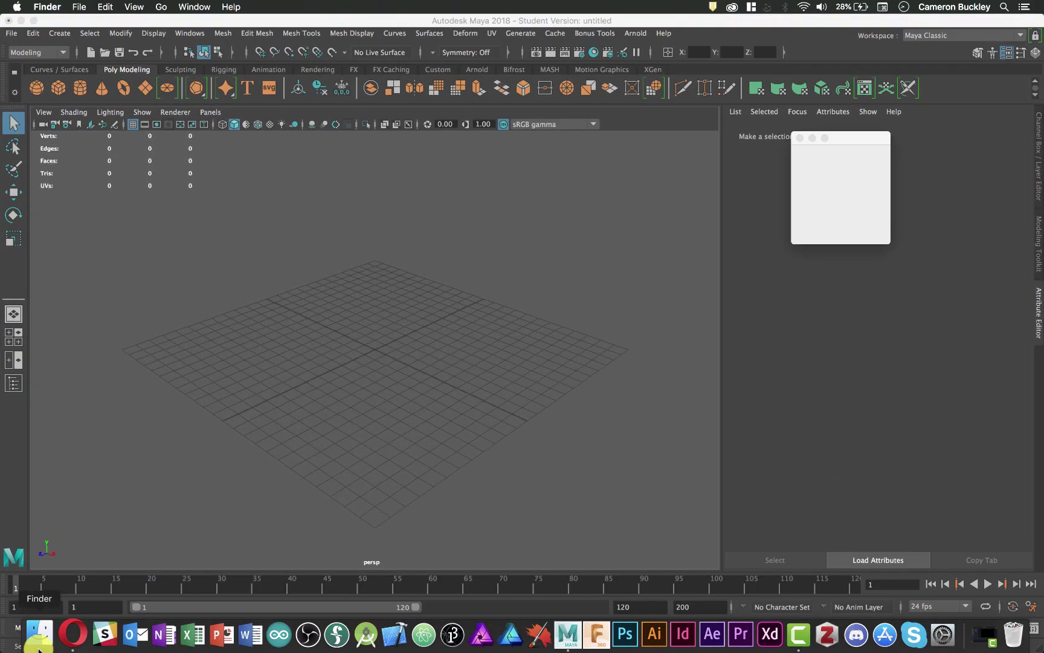
pyautogui.click(480, 356)
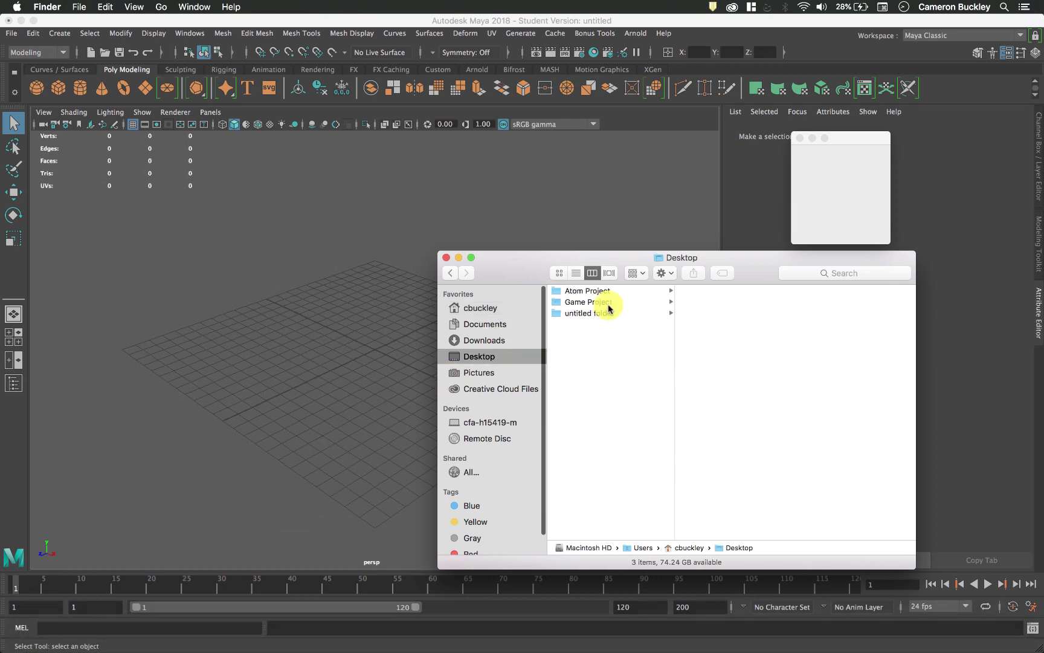
pyautogui.click(613, 302)
pyautogui.click(717, 291)
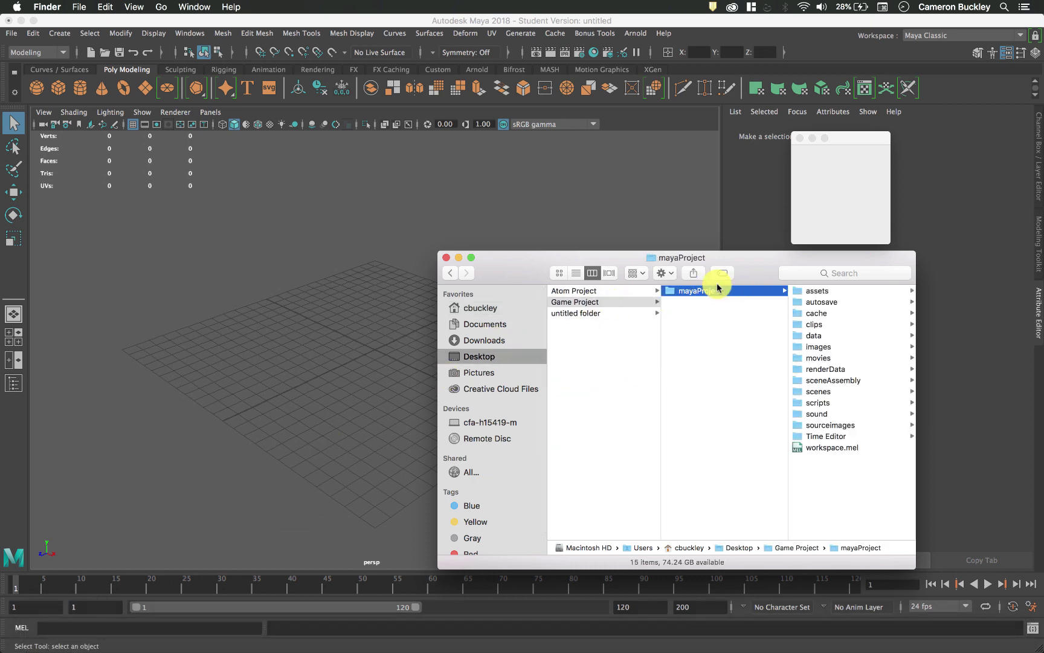
pyautogui.moveTo(771, 255); pyautogui.dragTo(597, 253)
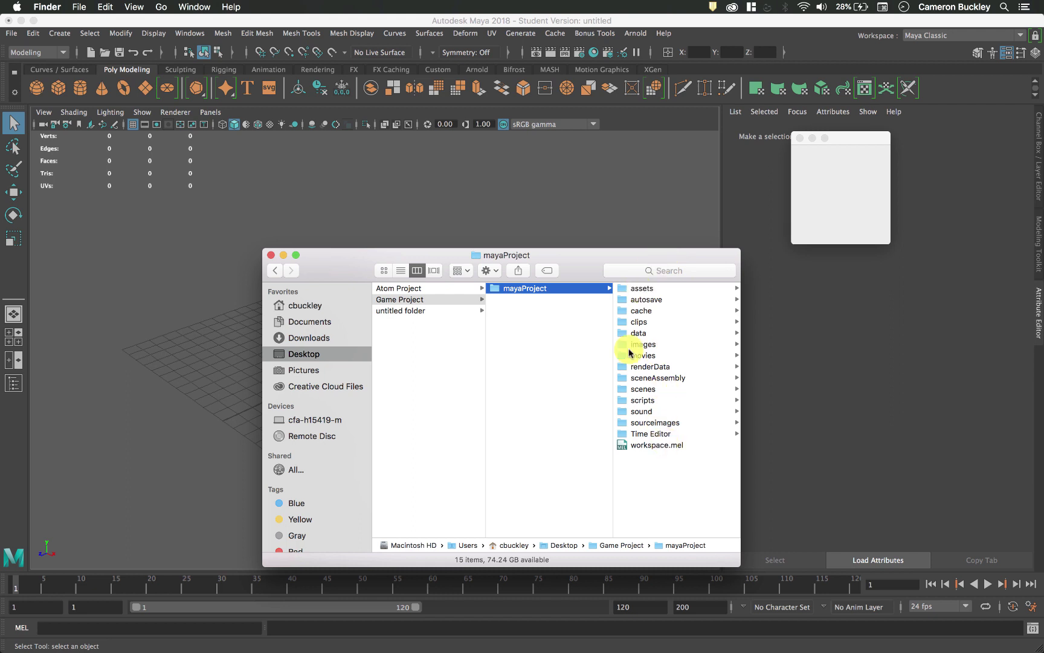
pyautogui.click(537, 316)
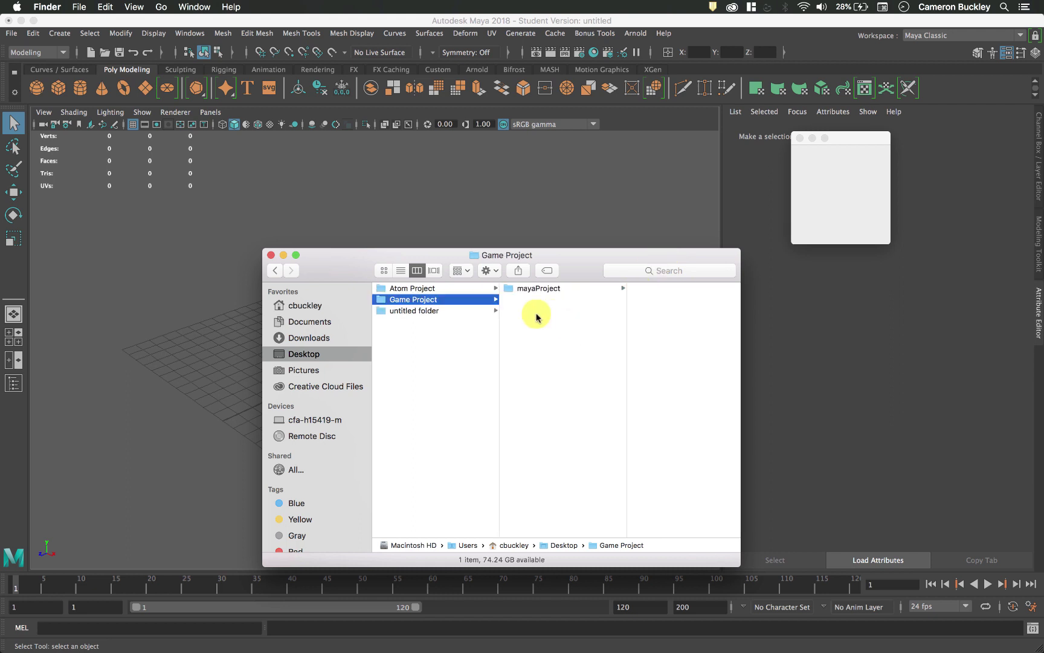
pyautogui.click(439, 301)
pyautogui.click(484, 298)
pyautogui.click(284, 255)
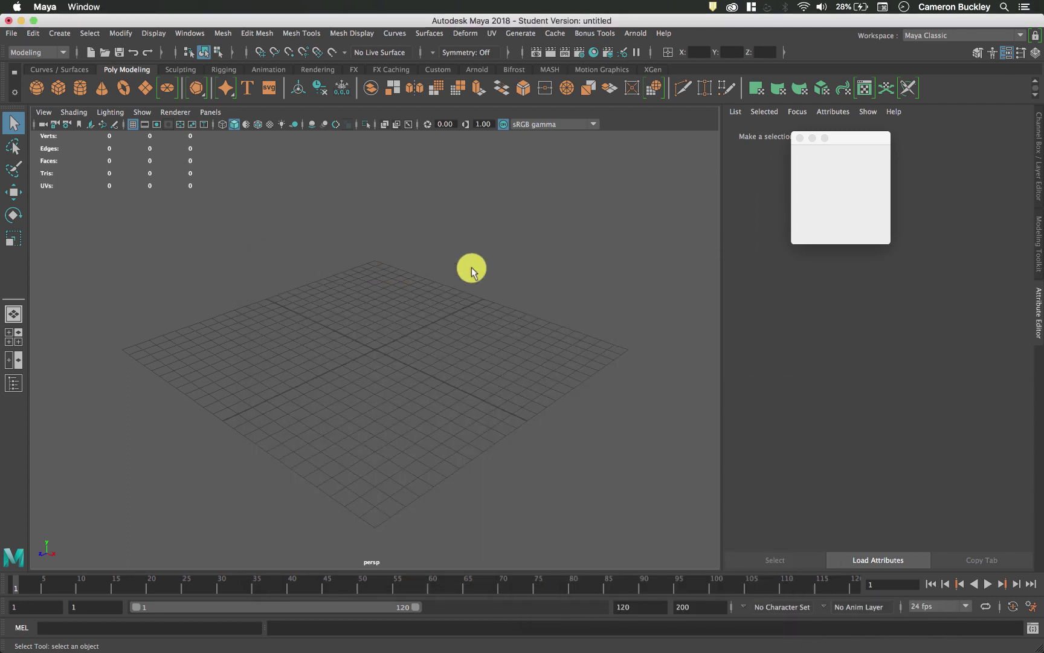
pyautogui.click(796, 140)
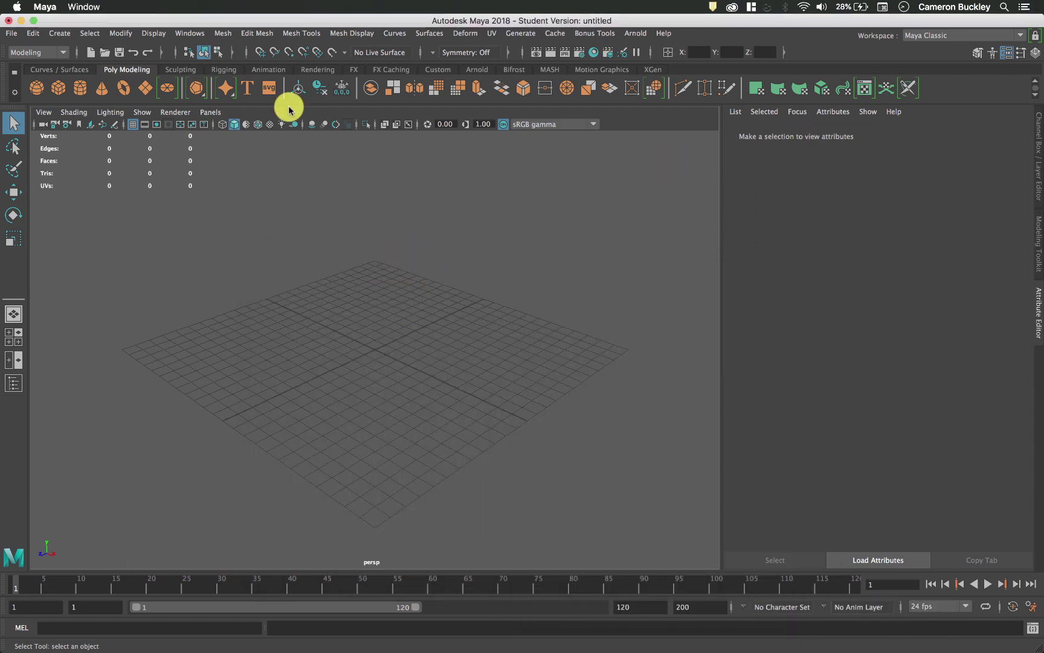
# Step: Save the scene as sceneOne-Cube in Maya Binary format in the scenes folder of mayaProject
pyautogui.click(11, 34)
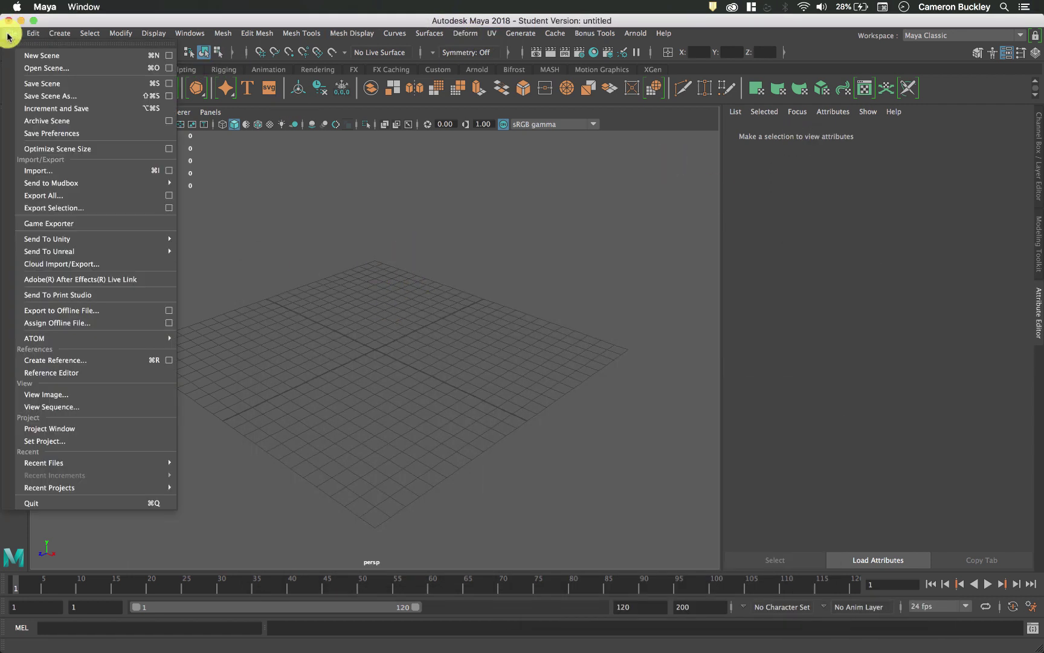
pyautogui.click(108, 96)
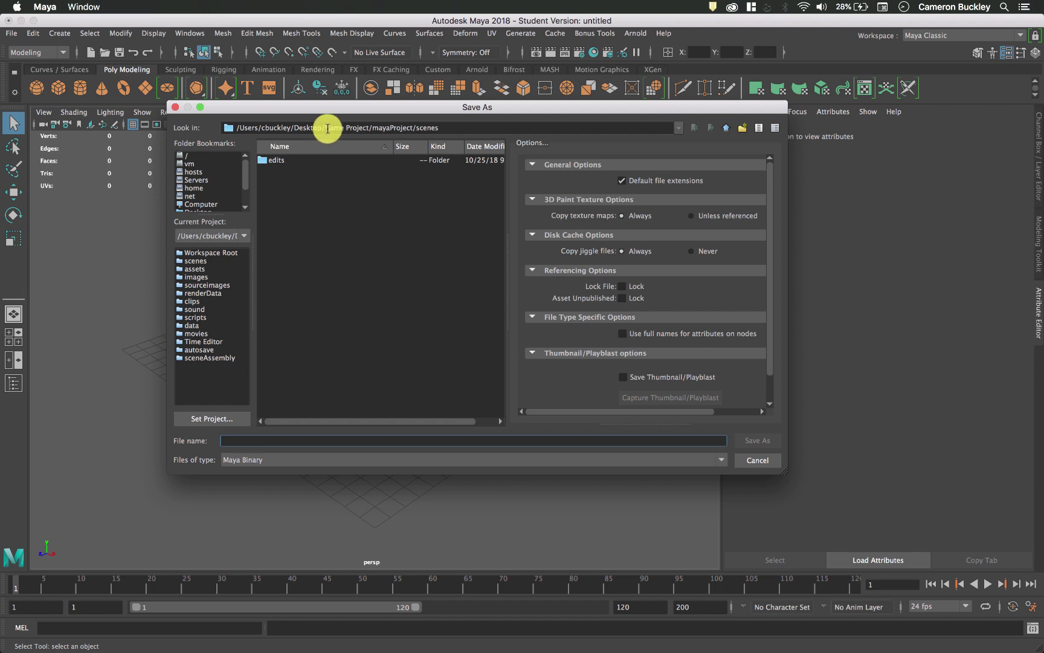
pyautogui.moveTo(327, 128); pyautogui.dragTo(450, 124)
pyautogui.click(473, 126)
pyautogui.click(461, 125)
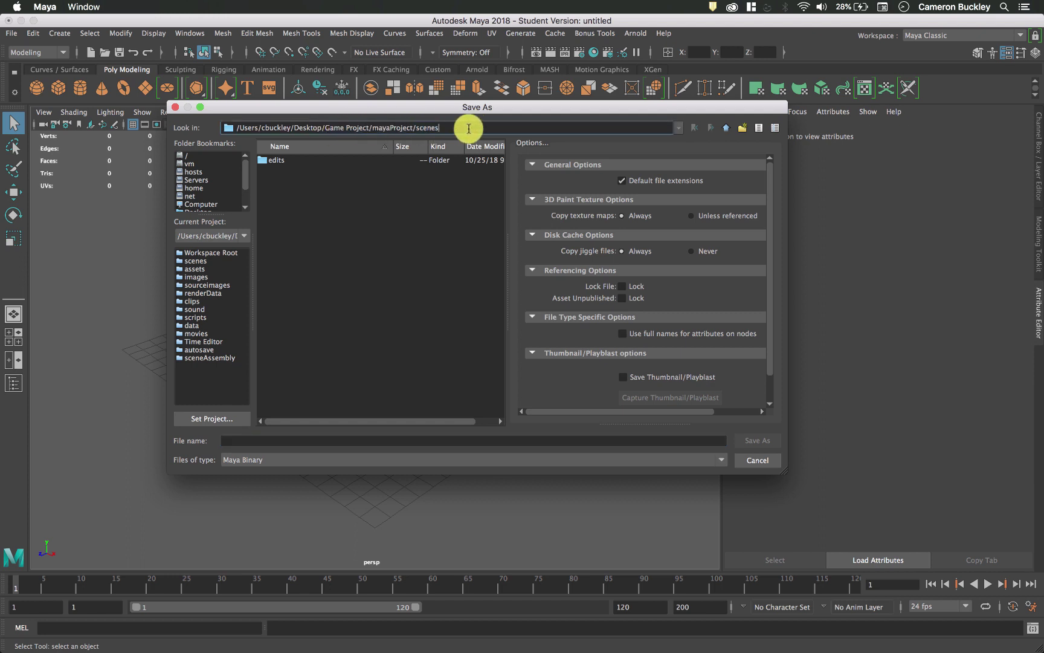
pyautogui.click(297, 441)
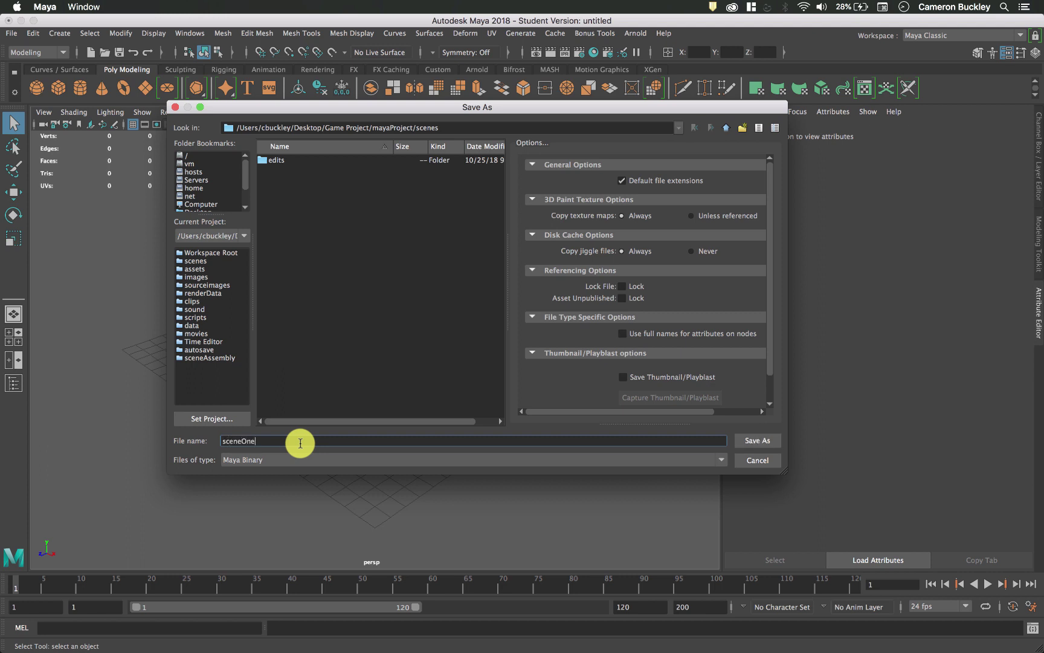
pyautogui.write('sceneOne-Cube')
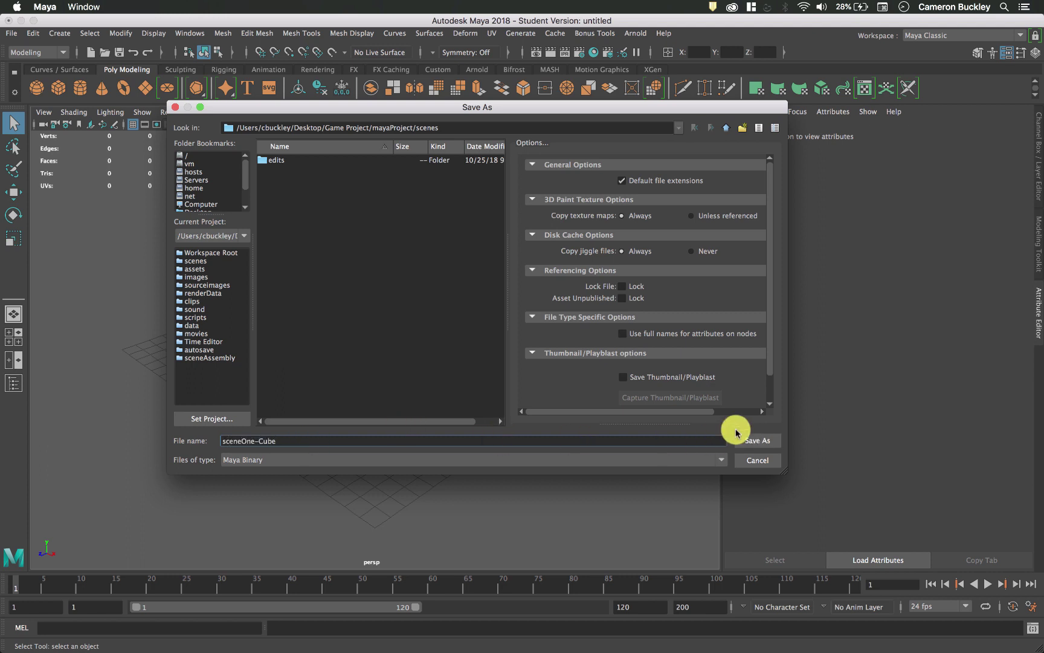
pyautogui.click(755, 440)
pyautogui.click(495, 358)
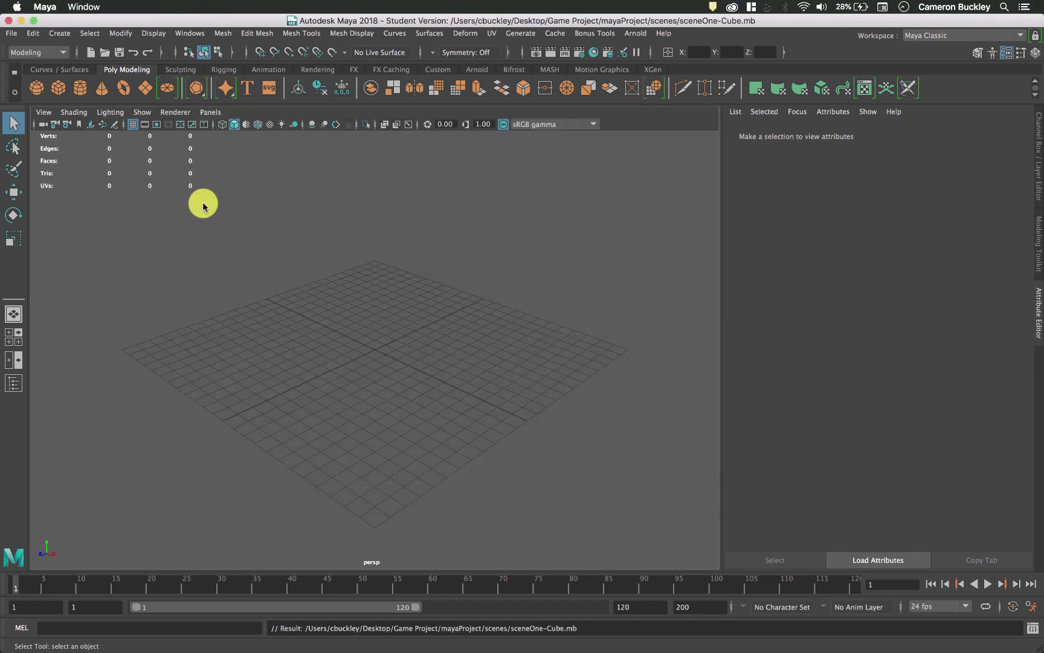
# Step: Create a polygon cube at the grid centre and scale it up uniformly to about 36 units
pyautogui.click(61, 89)
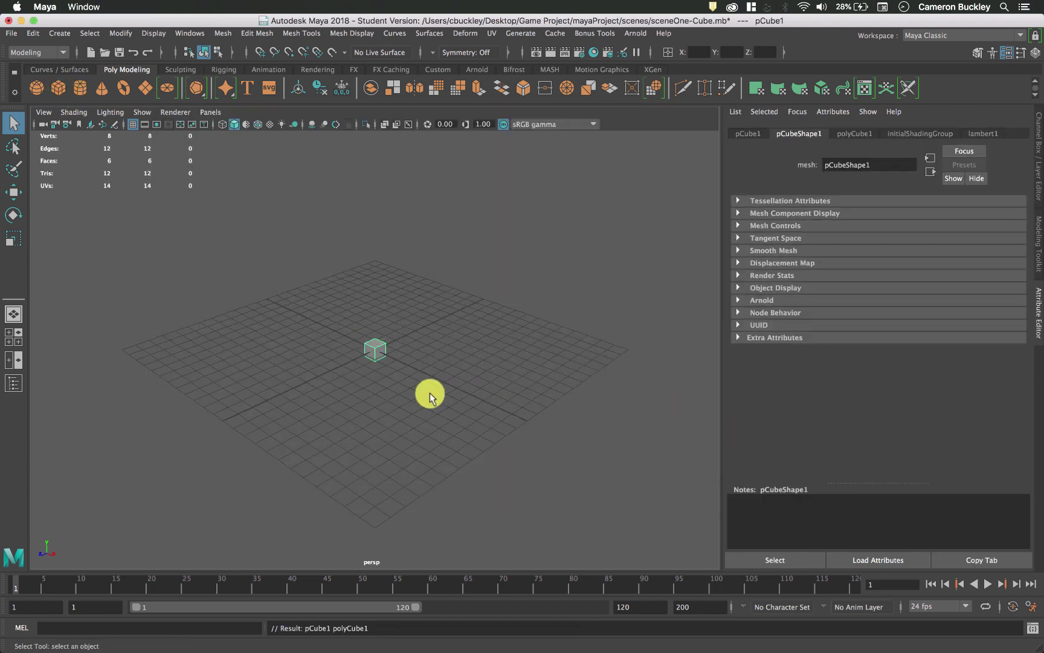
pyautogui.press('r')
pyautogui.moveTo(374, 353); pyautogui.dragTo(664, 392)
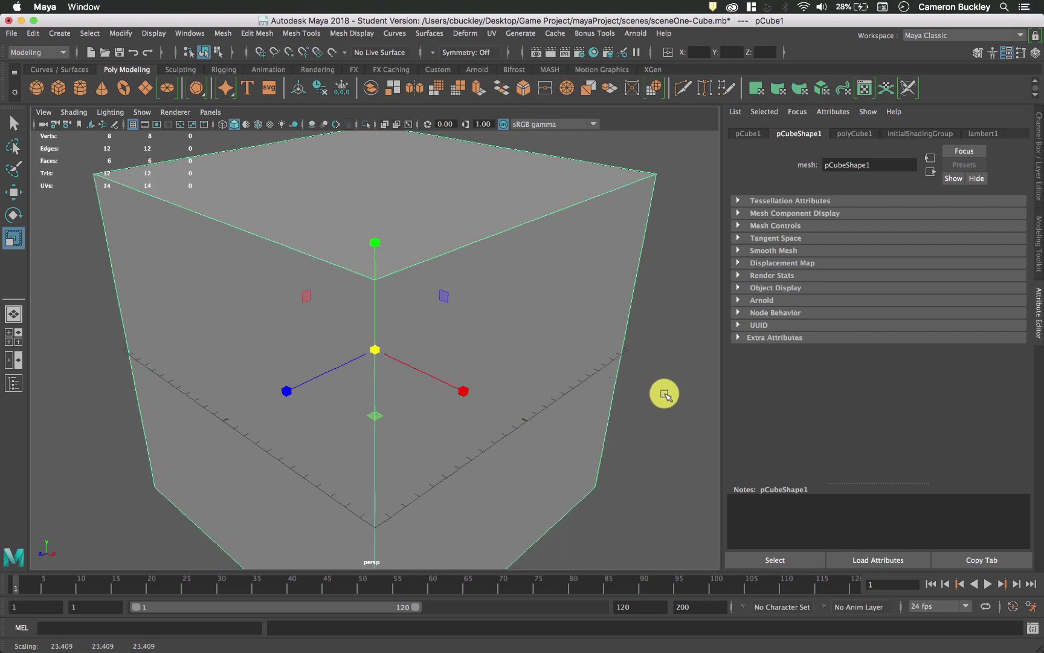
pyautogui.moveTo(375, 354); pyautogui.dragTo(487, 342)
pyautogui.scroll(-3, 424, 345)
pyautogui.hotkey('ctrl', 'z')
pyautogui.click(592, 329)
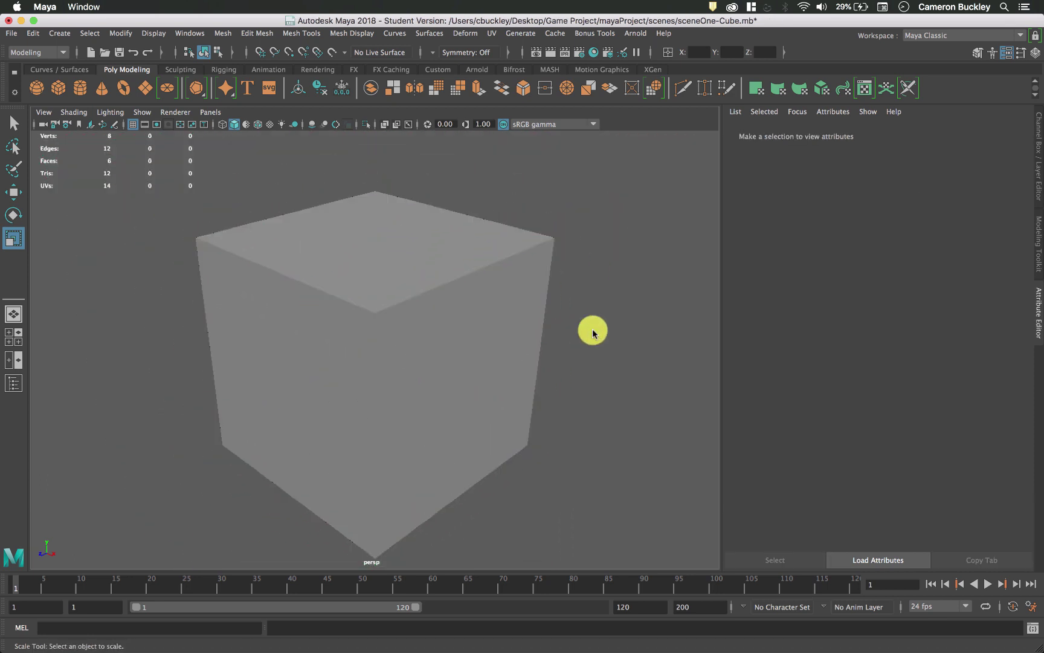
# Step: Apply an automatic UV projection to the cube and return to object mode with the cube selected
pyautogui.click(484, 312)
pyautogui.click(821, 88)
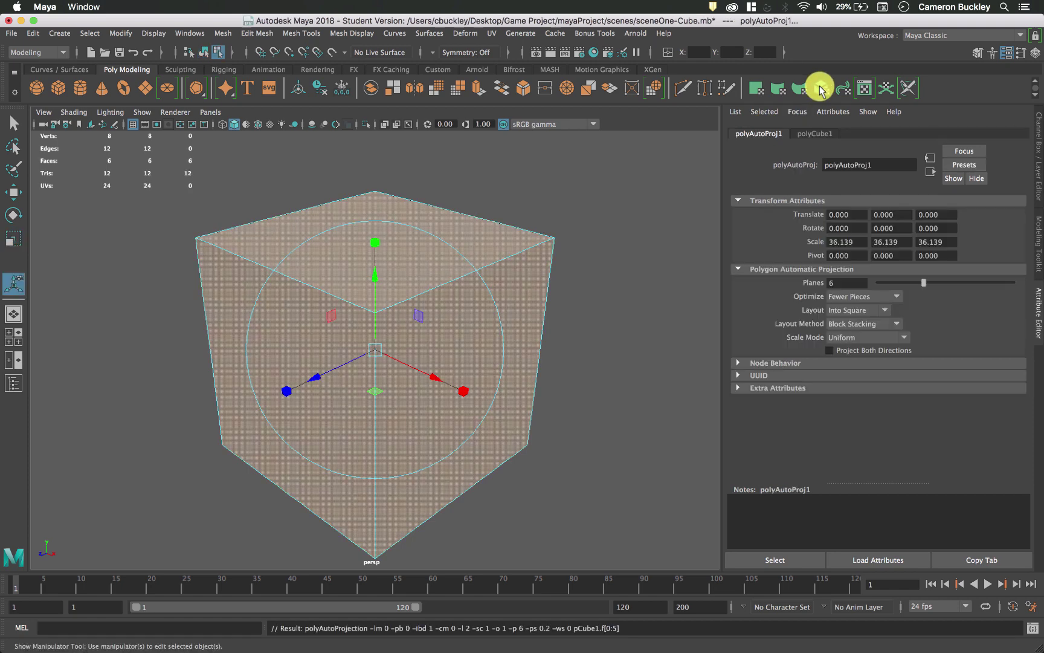
pyautogui.click(591, 250)
pyautogui.moveTo(480, 296); pyautogui.dragTo(542, 256, button='right')
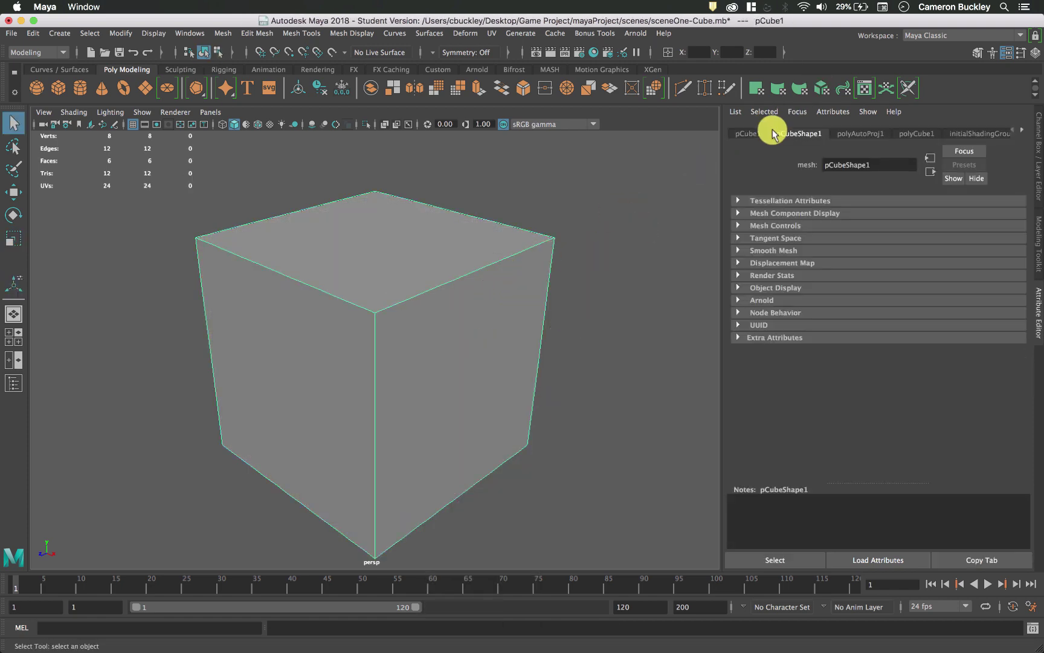
# Step: Open the cube's UV layout in the UV Editor and move the editor window clear of the model
pyautogui.click(867, 91)
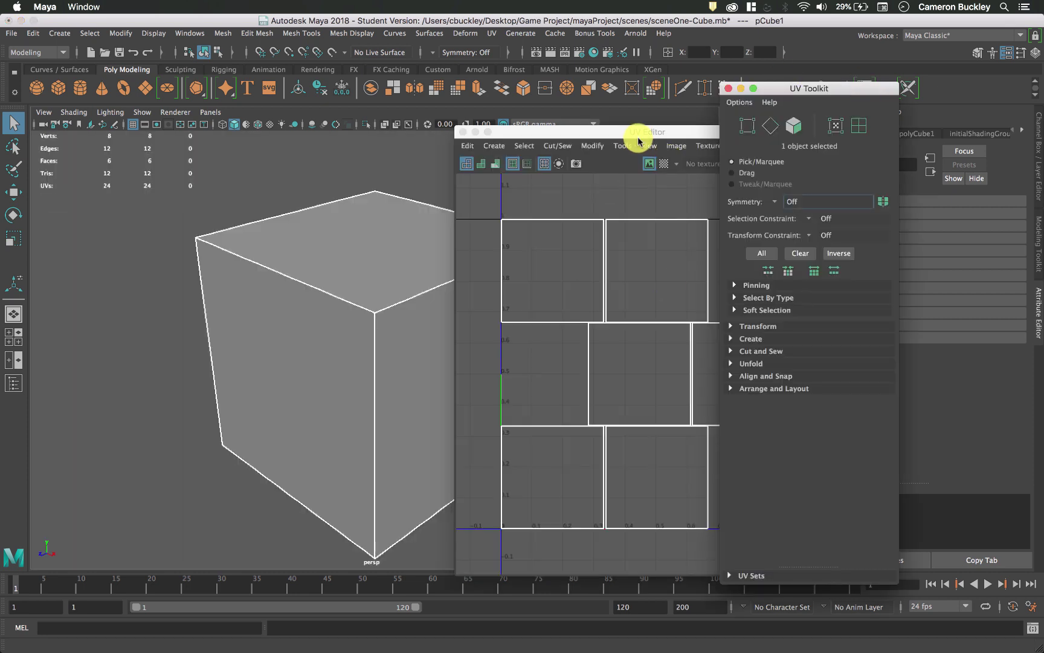
pyautogui.moveTo(678, 133); pyautogui.dragTo(807, 142)
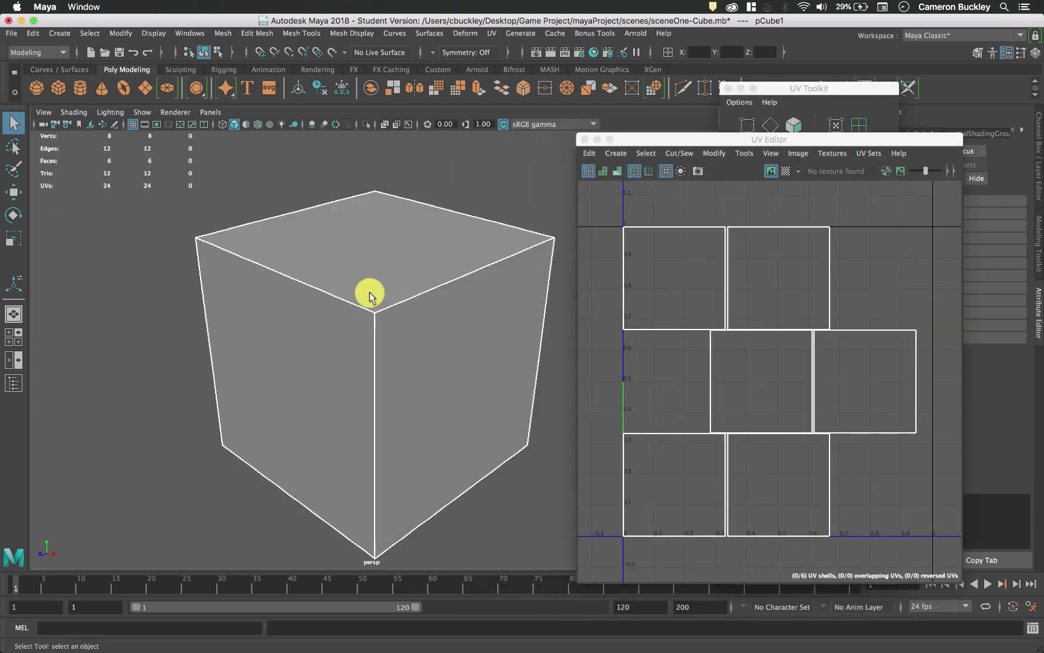
pyautogui.moveTo(357, 275); pyautogui.dragTo(409, 257, button='right')
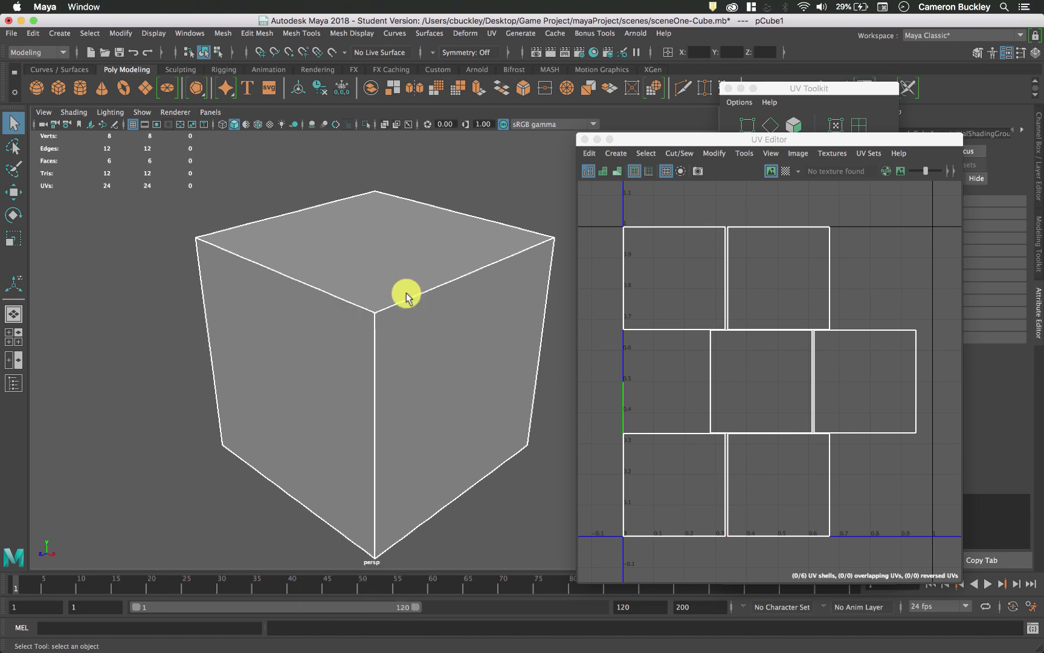
# Step: Export a UV snapshot of the cube as a 2048 × 2048 px PNG named uvSnap in the mayaProject images folder
pyautogui.click(822, 394)
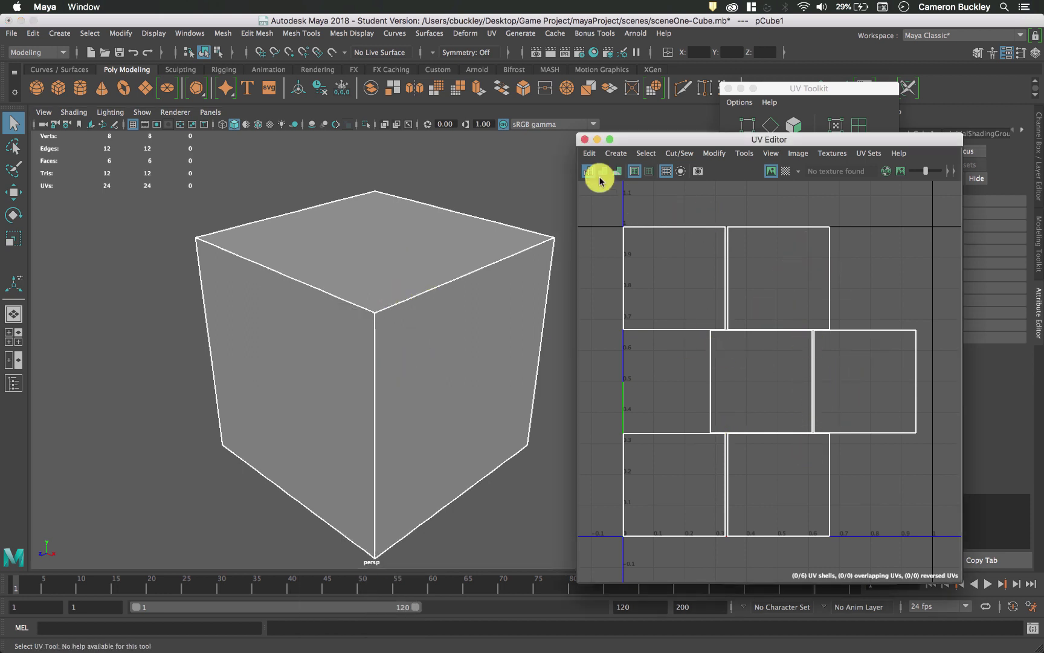
pyautogui.click(797, 152)
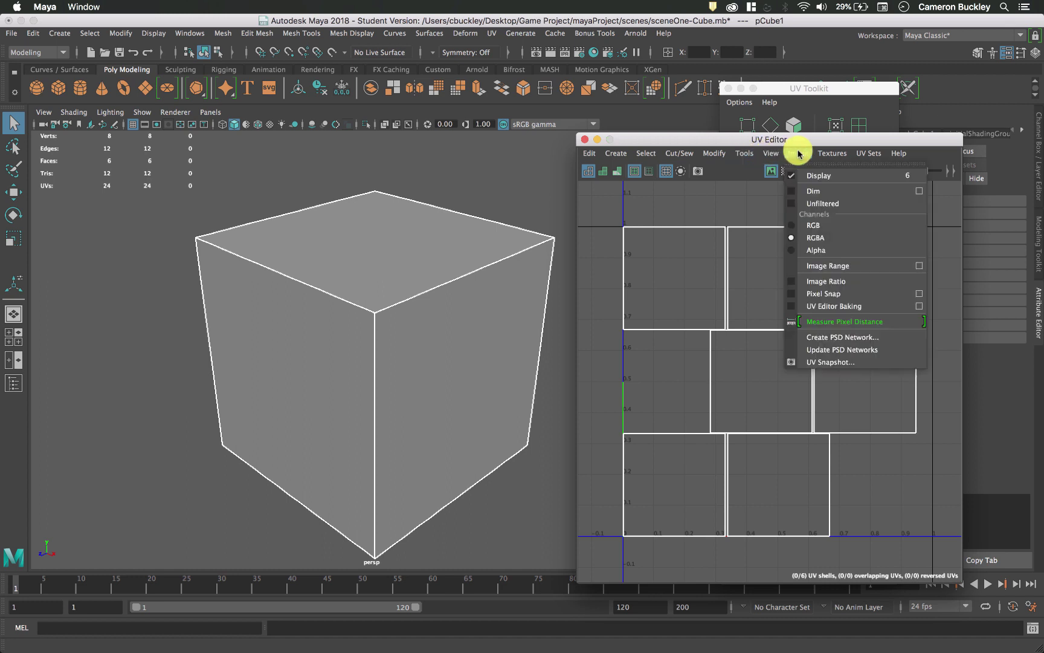
pyautogui.click(836, 363)
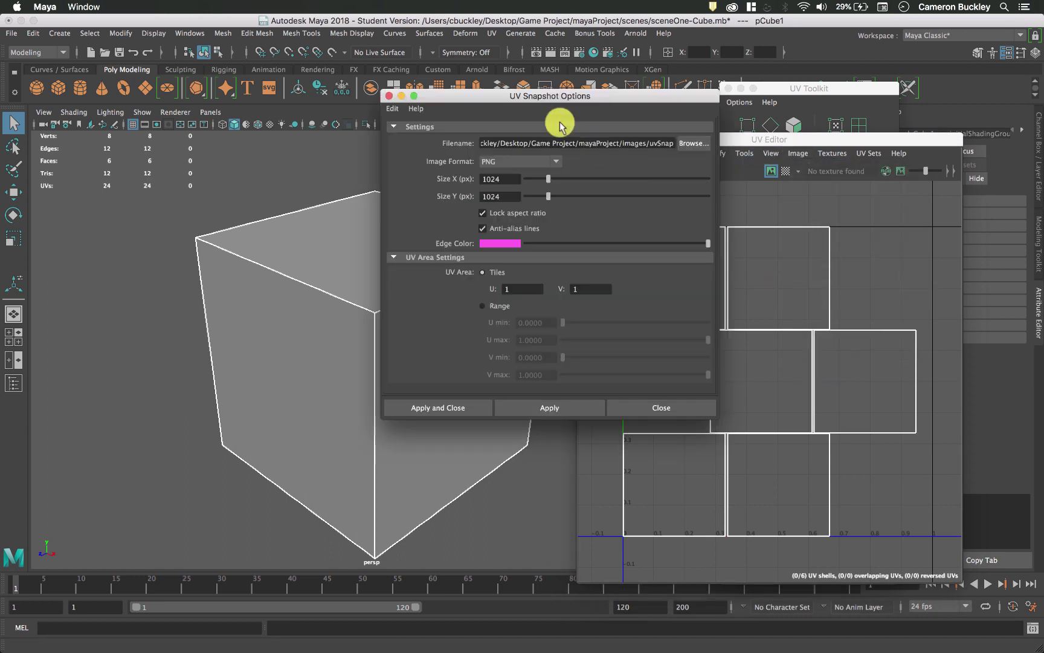
pyautogui.click(695, 144)
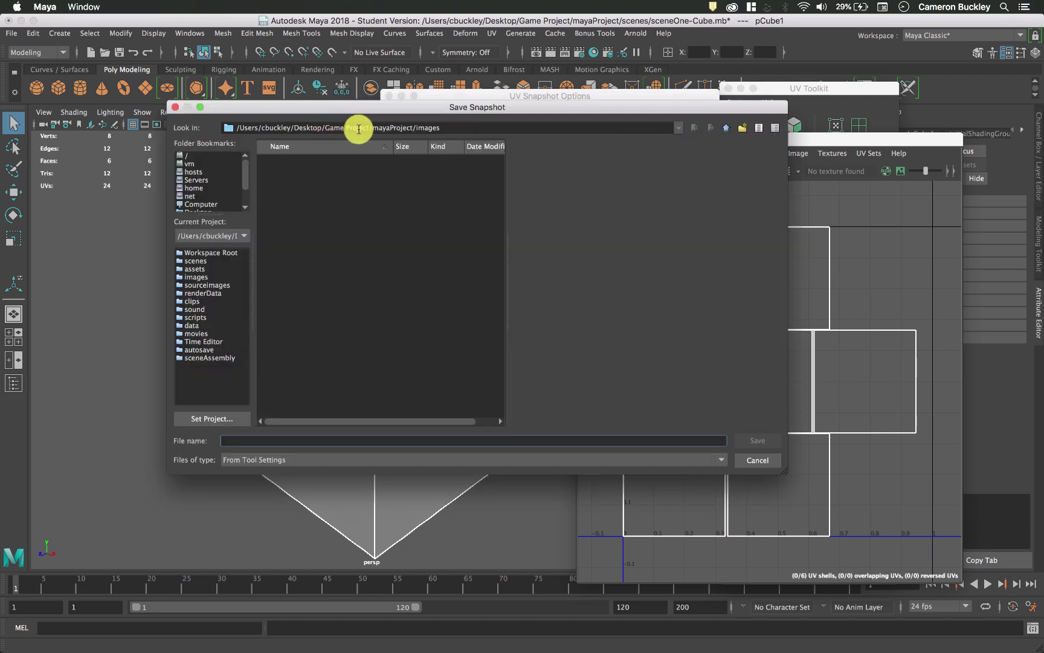
pyautogui.moveTo(445, 128); pyautogui.dragTo(334, 128)
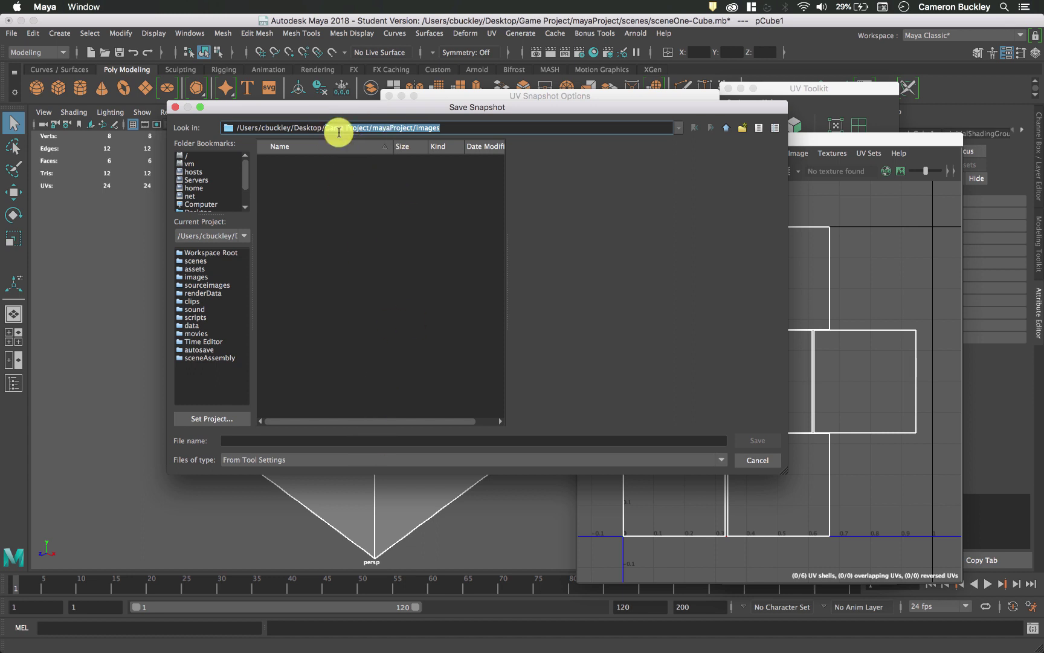
pyautogui.click(339, 442)
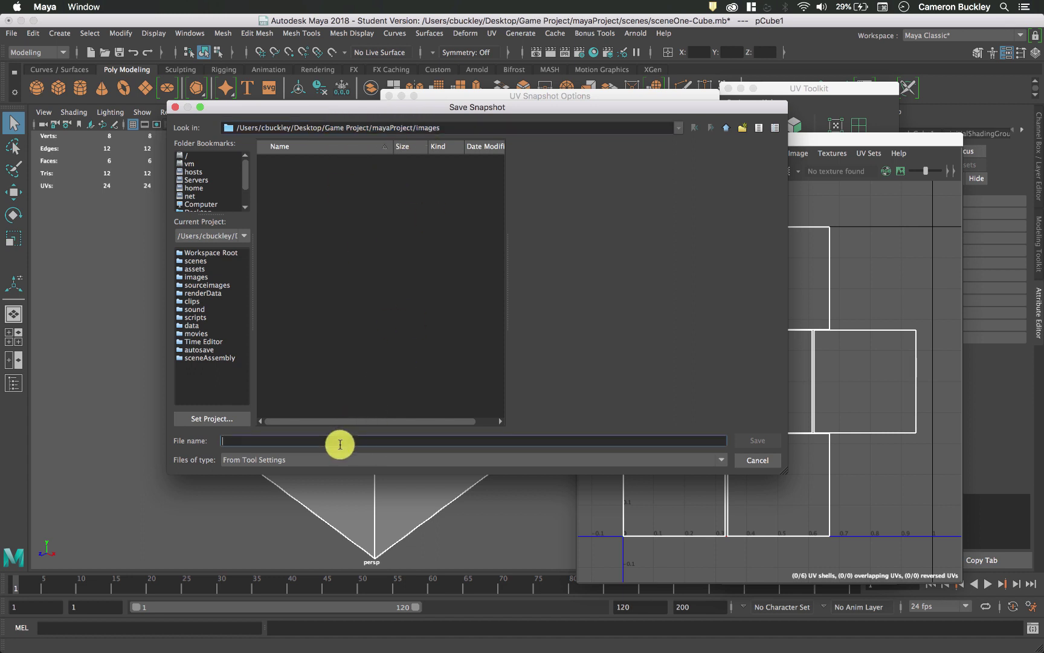
pyautogui.write('uvS')
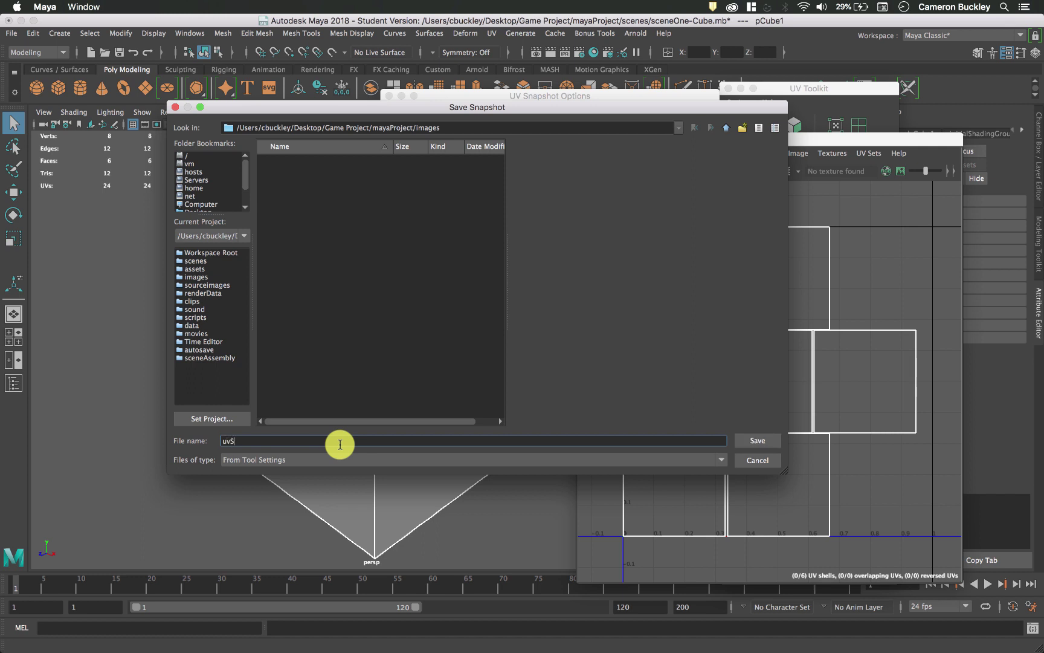
pyautogui.write('nap')
pyautogui.press('Return')
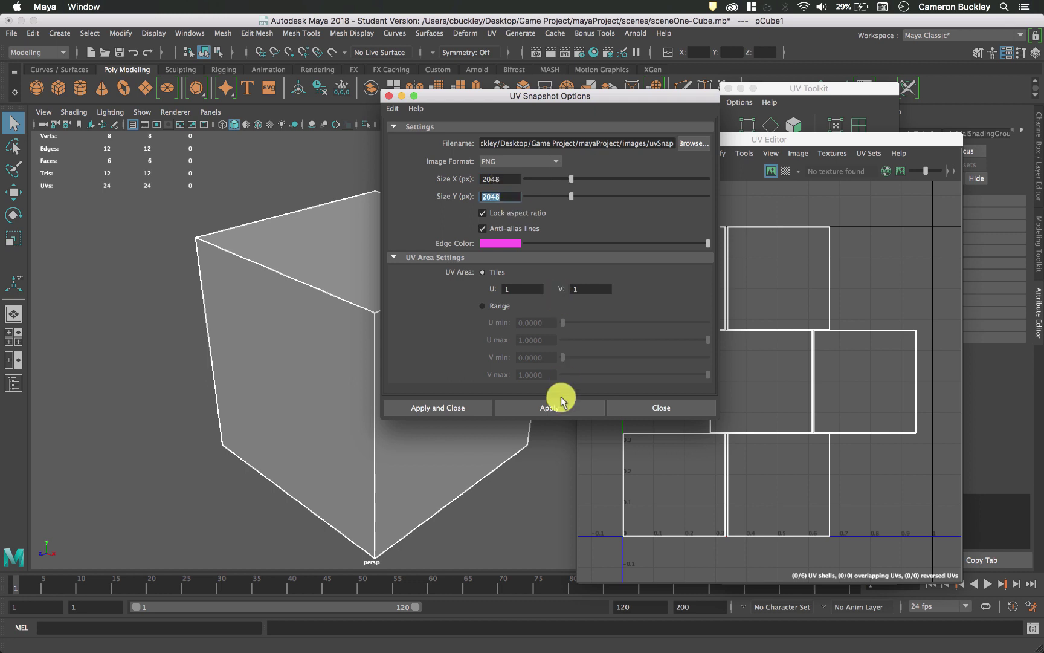
pyautogui.click(468, 410)
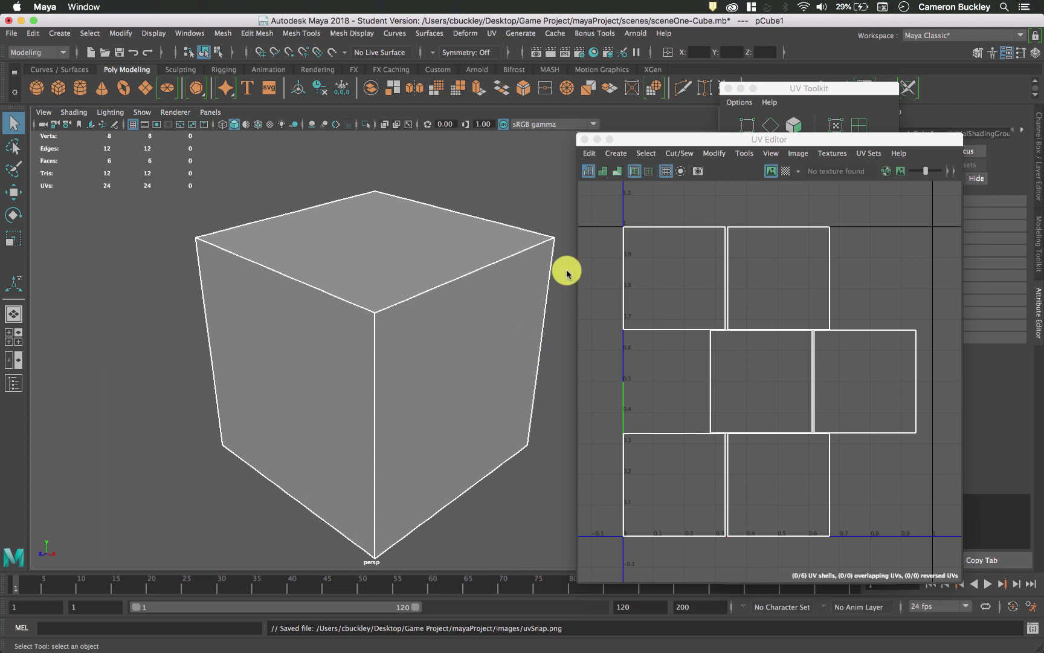
# Step: Close the UV Editor and UV Toolkit windows and save the scene, accepting the student version notice
pyautogui.click(584, 140)
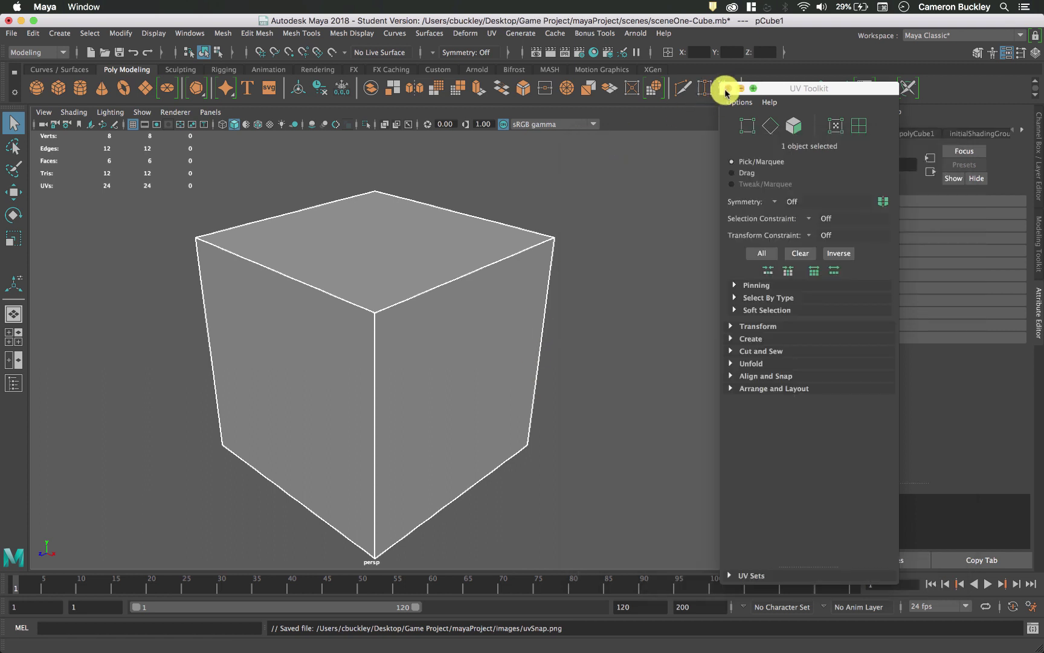
pyautogui.click(716, 92)
pyautogui.click(609, 298)
pyautogui.press('super+s')
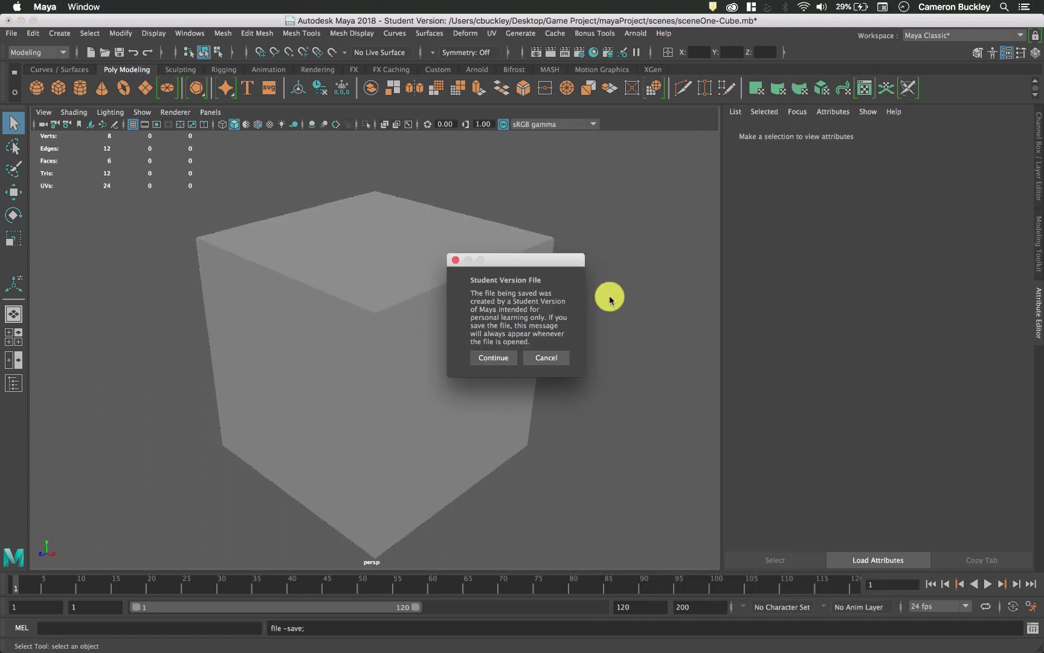
pyautogui.click(504, 354)
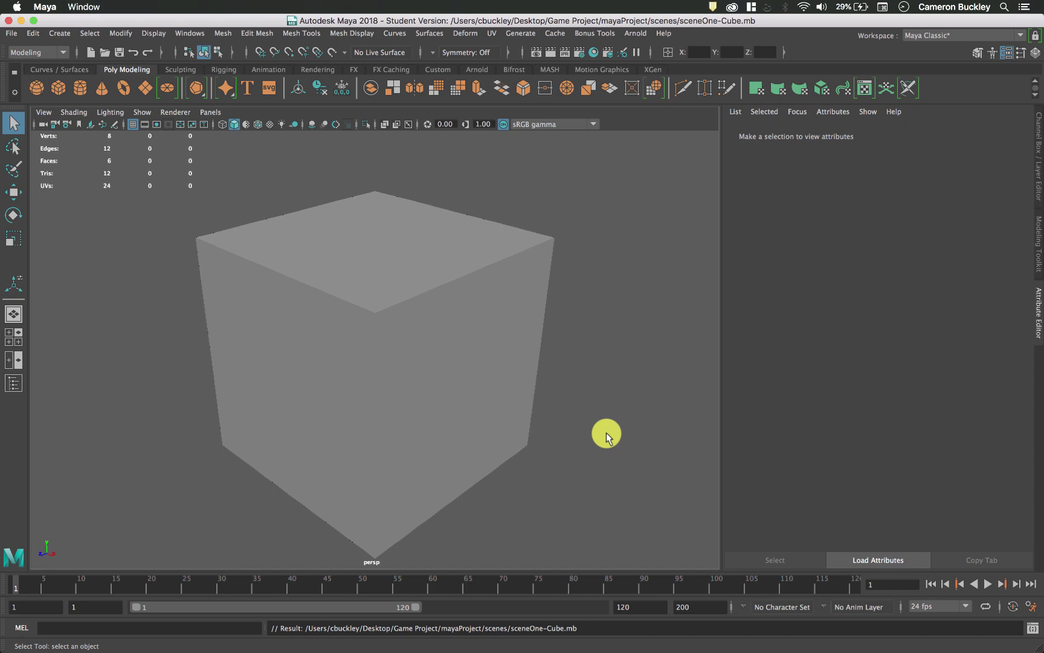
# Step: Switch to Finder, open uvSnap.png from the images folder of Game Project's mayaProject in Photoshop, and collapse the 3D options there
pyautogui.click(20, 21)
pyautogui.doubleClick(332, 215)
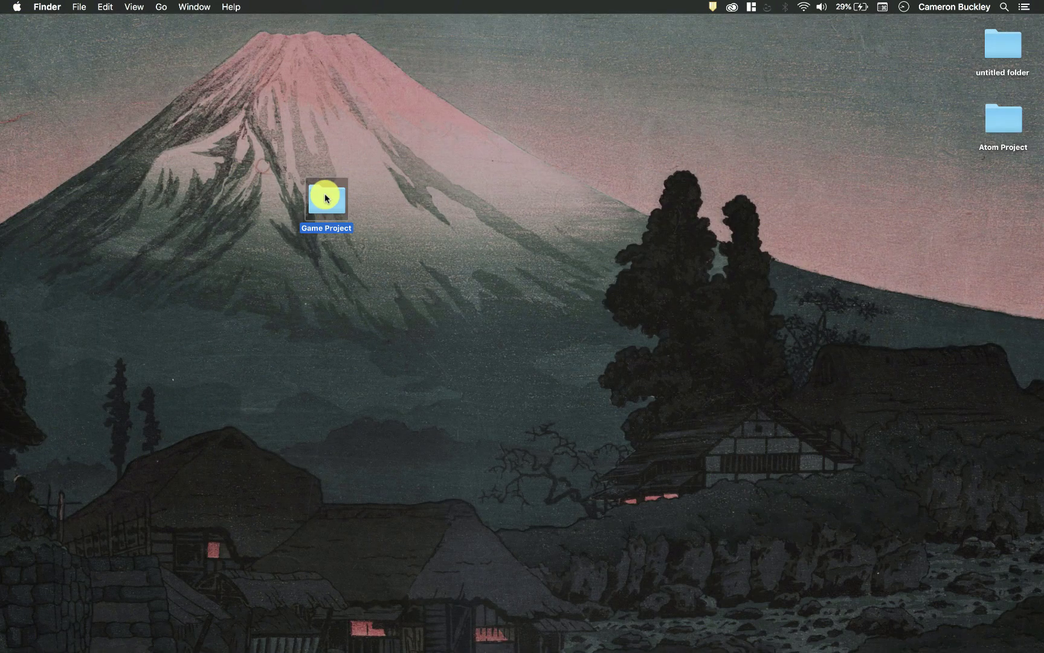
pyautogui.click(547, 288)
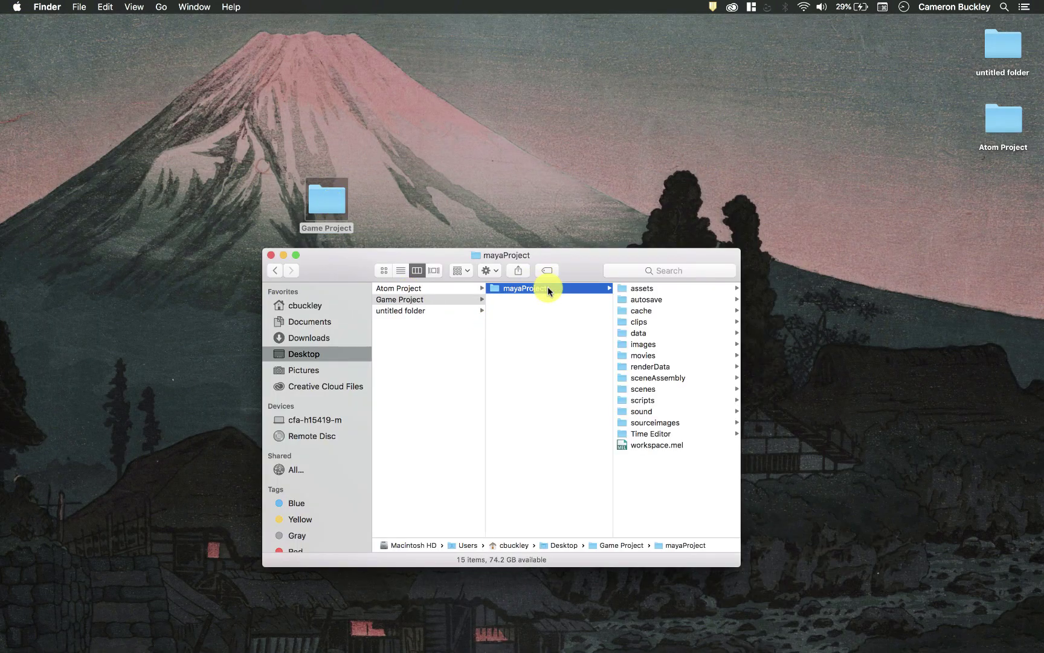
pyautogui.click(662, 346)
pyautogui.click(668, 289)
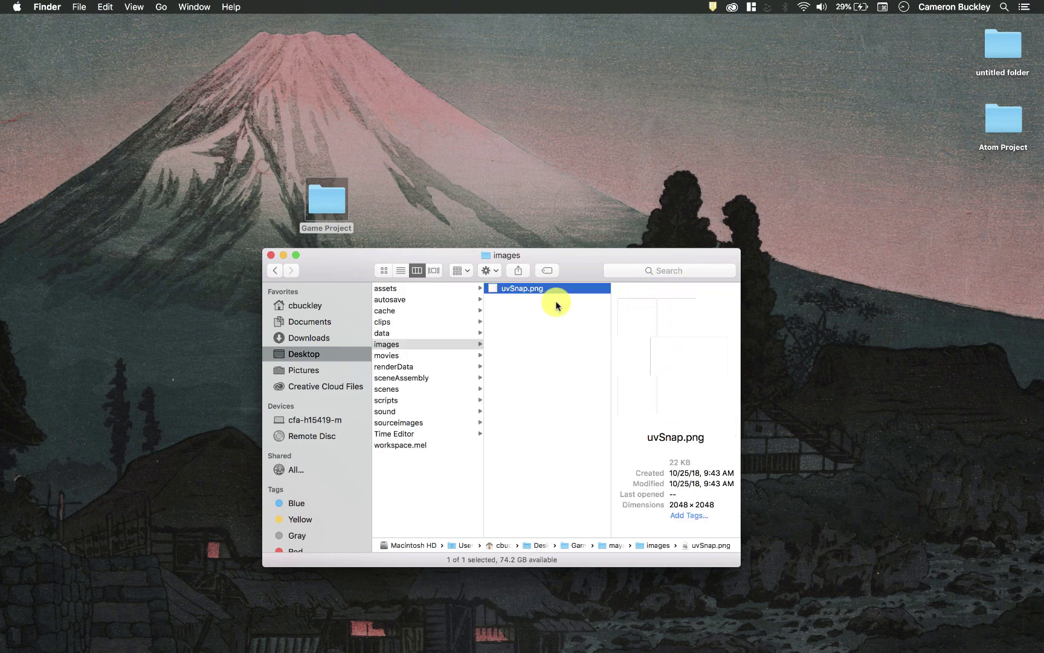
pyautogui.moveTo(538, 289); pyautogui.dragTo(606, 639)
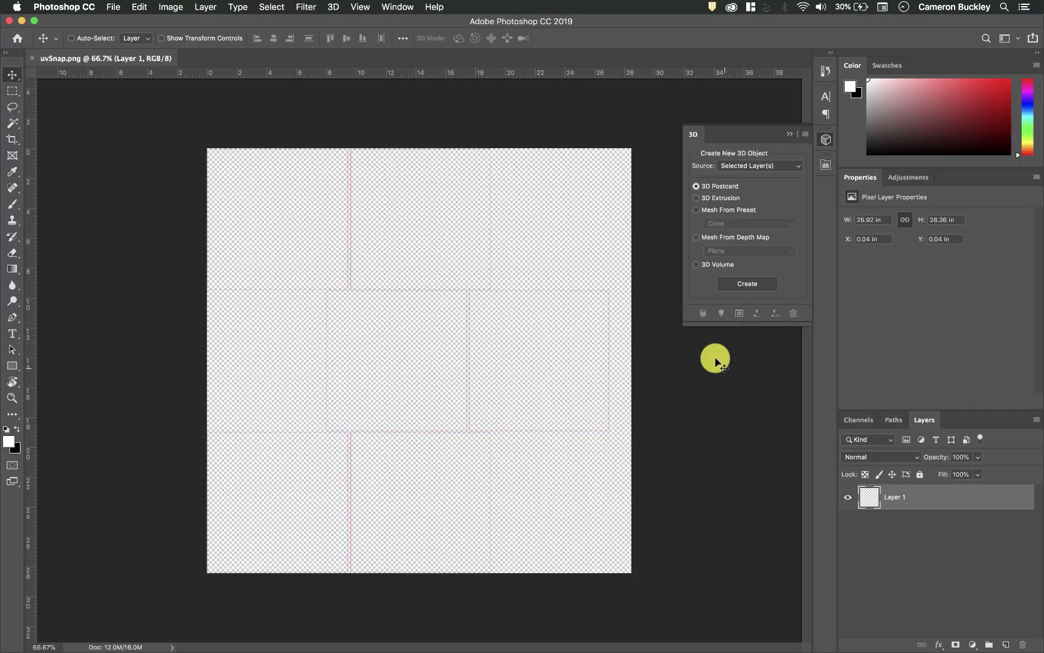
pyautogui.click(789, 134)
# Step: Save the UV snapshot in Photoshop format as cubeTextures in the images folder, keeping layers enabled
pyautogui.click(114, 6)
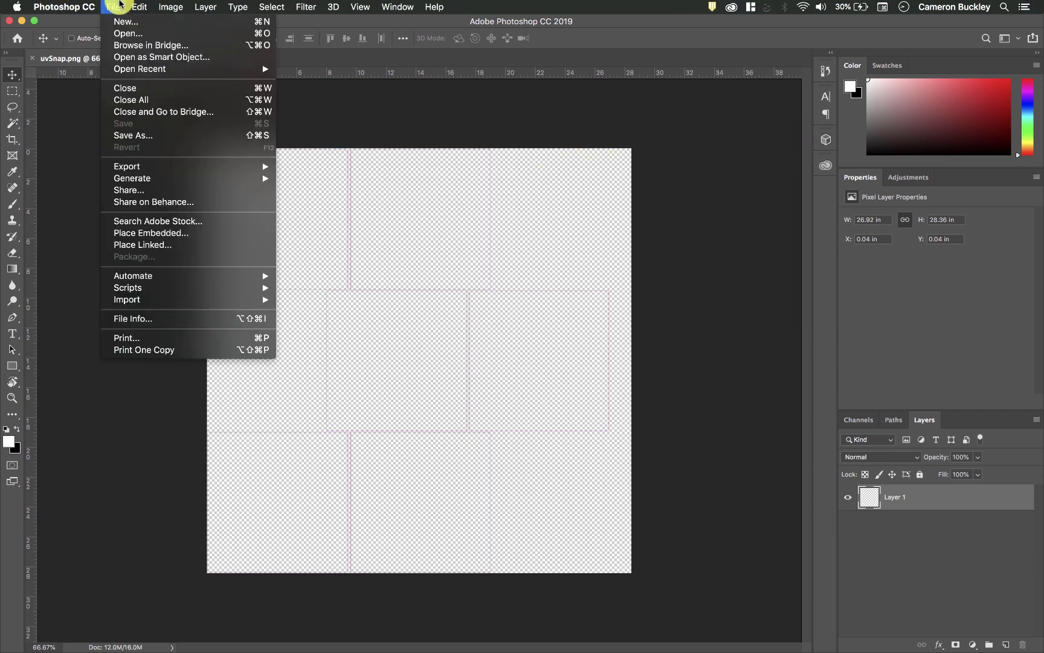
pyautogui.click(182, 136)
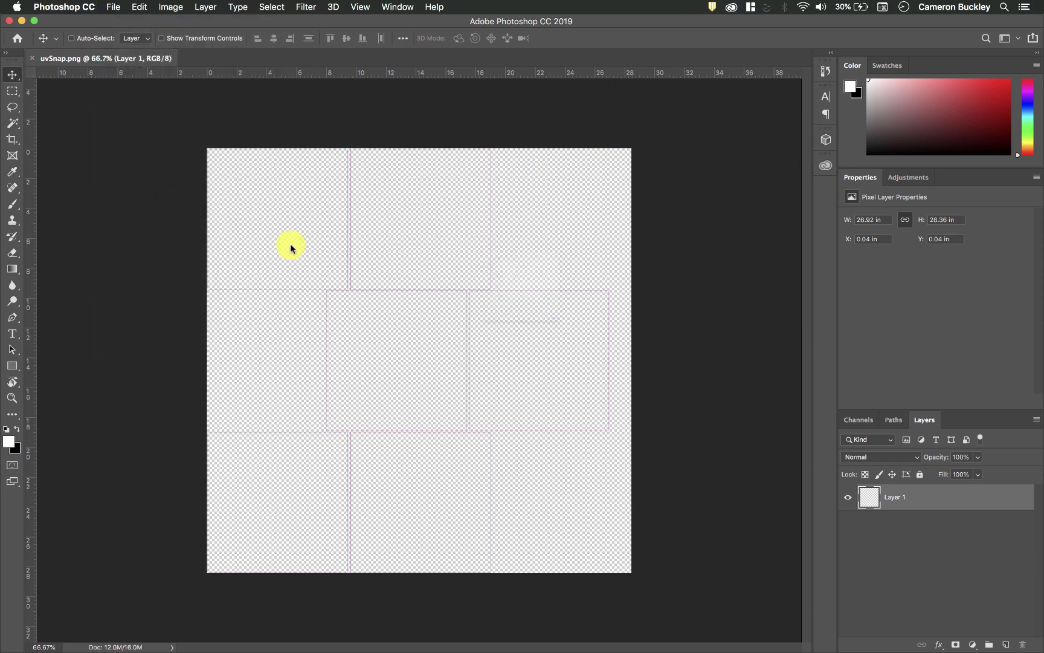
pyautogui.click(508, 363)
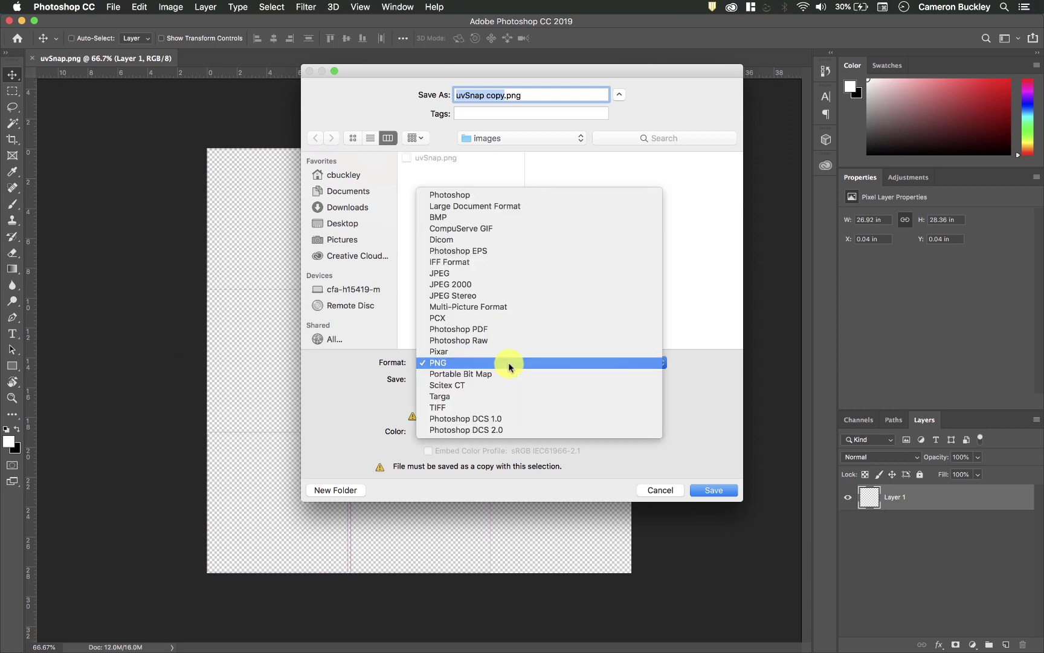
pyautogui.click(513, 194)
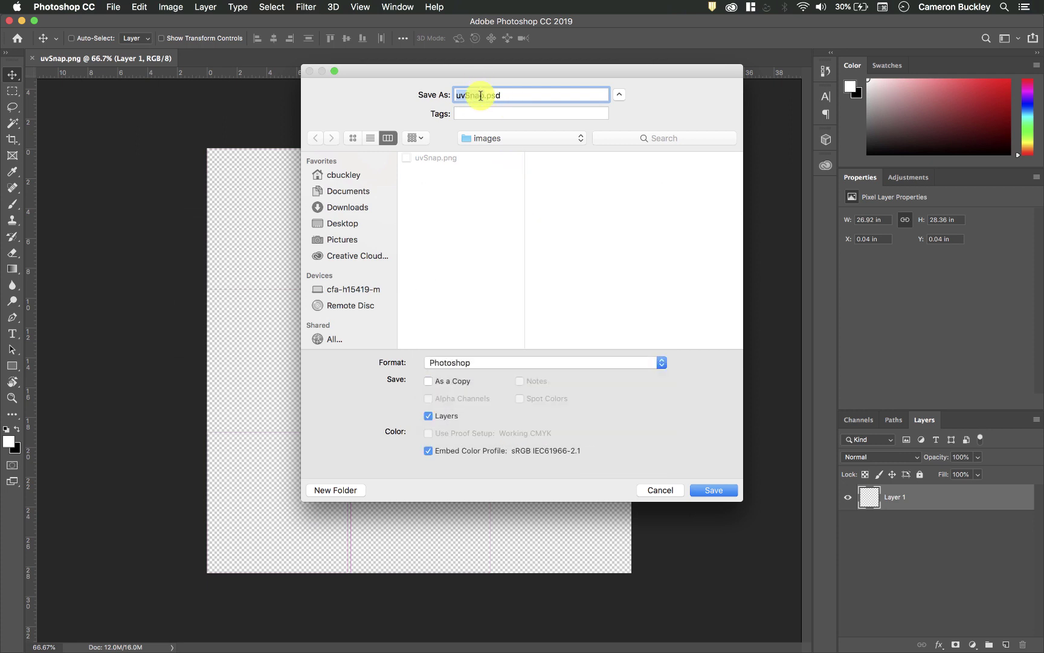
pyautogui.click(714, 490)
pyautogui.click(680, 278)
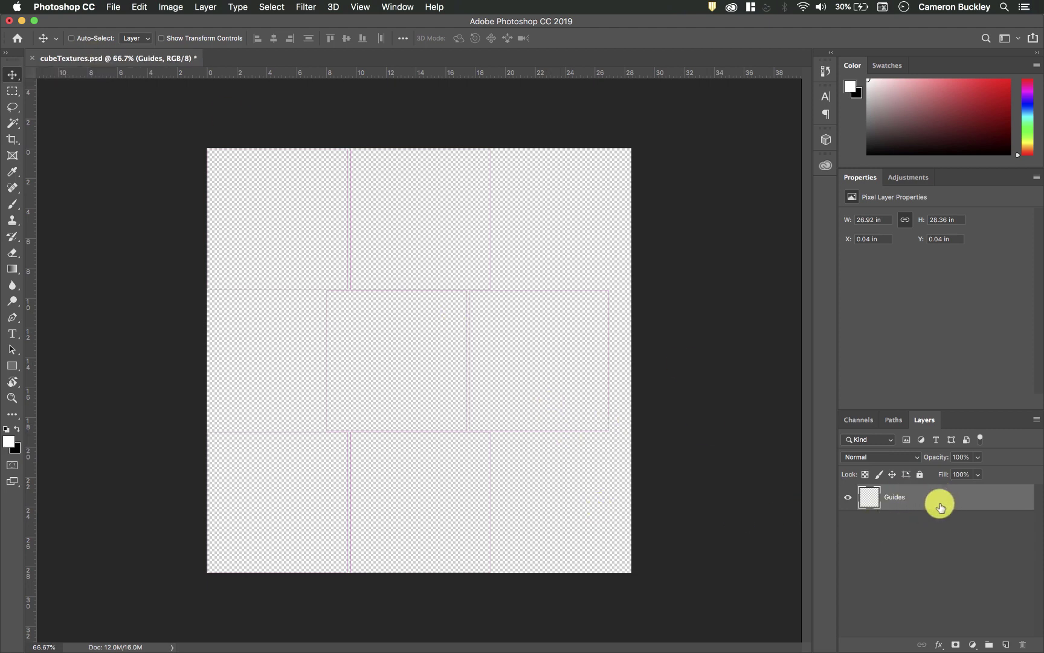
# Step: Name the UV outline layer Guides, lock it fully and hide it
pyautogui.click(920, 474)
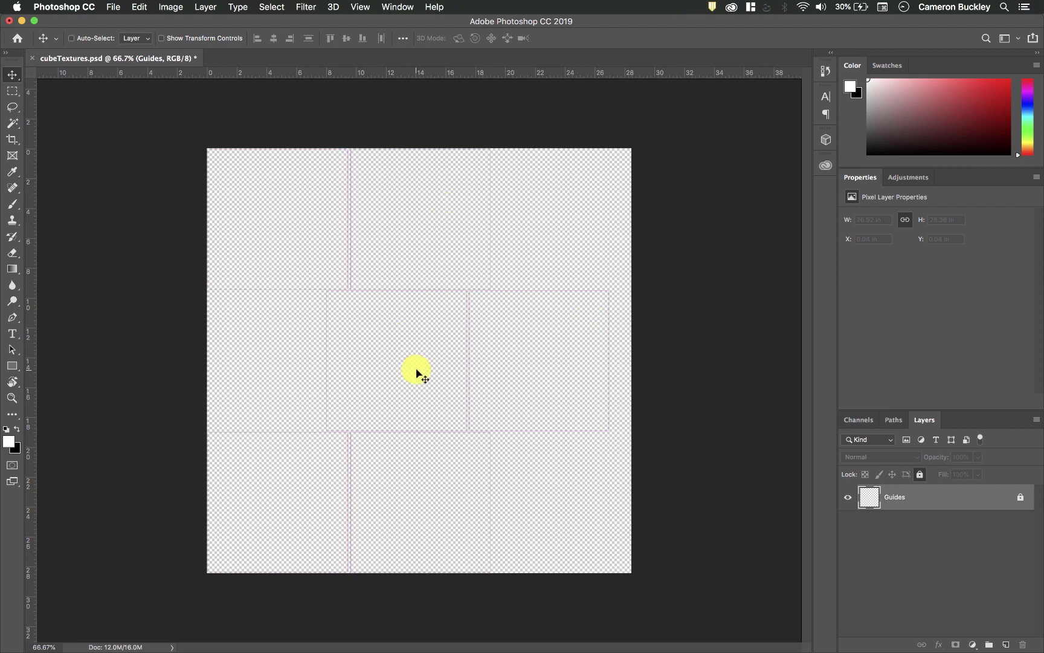
pyautogui.click(846, 499)
pyautogui.click(846, 499)
pyautogui.click(849, 498)
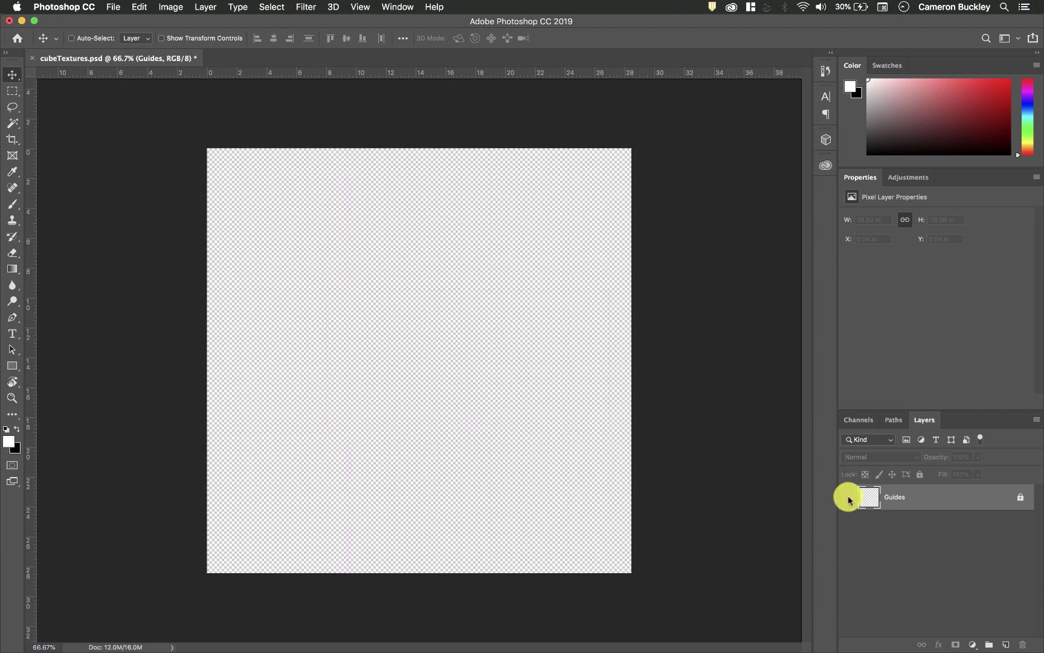
# Step: Add a new layer named bg beneath the Guides layer and make Guides visible again
pyautogui.click(1005, 641)
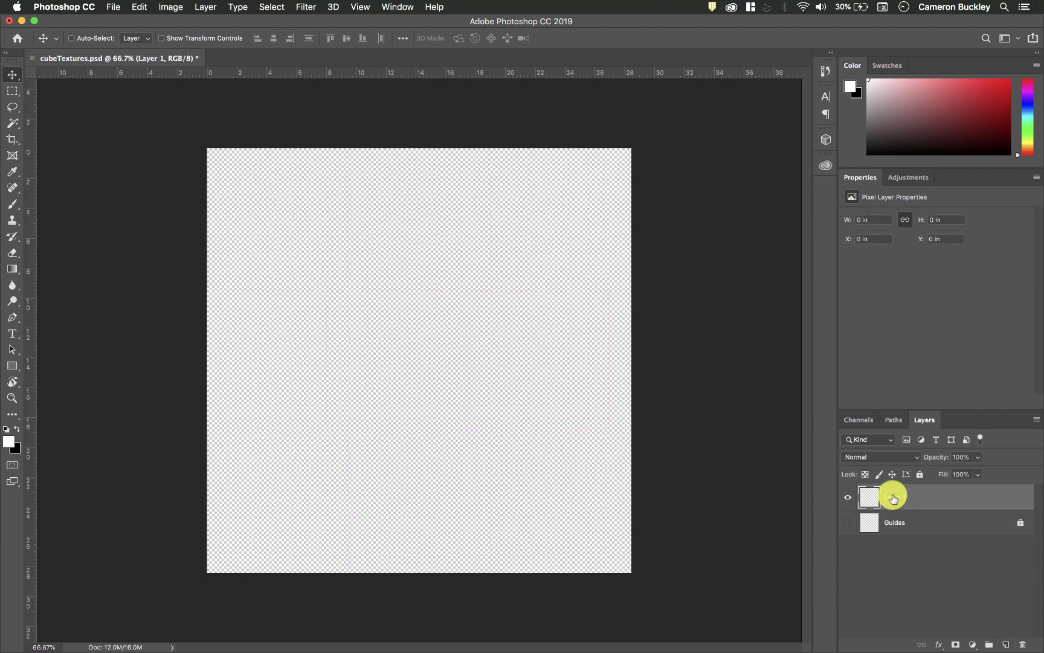
pyautogui.moveTo(886, 514); pyautogui.dragTo(909, 532)
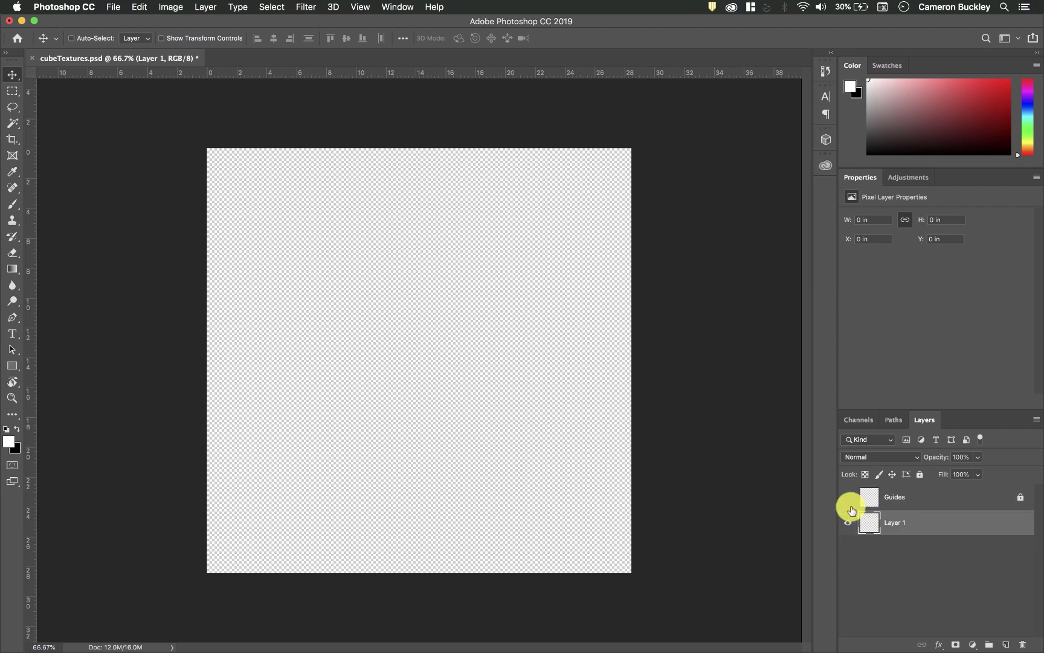
pyautogui.click(848, 497)
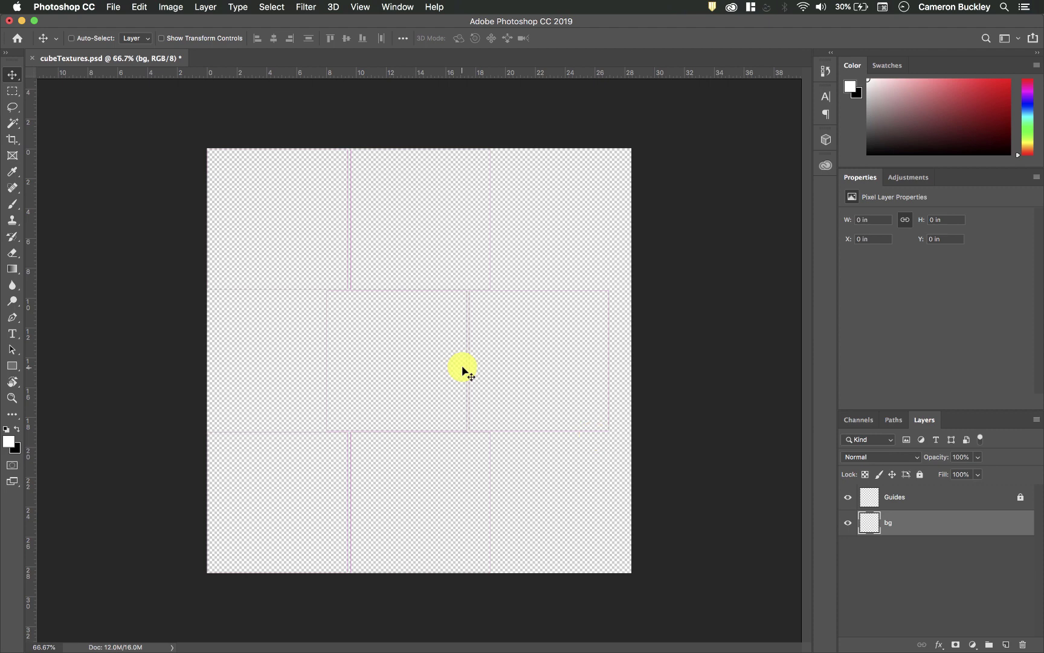
# Step: Fill the bg layer with 50% Gray and add a new layer named albedo directly above it
pyautogui.hotkey('shift', 'F5')
pyautogui.moveTo(494, 227); pyautogui.dragTo(487, 232)
pyautogui.click(489, 249)
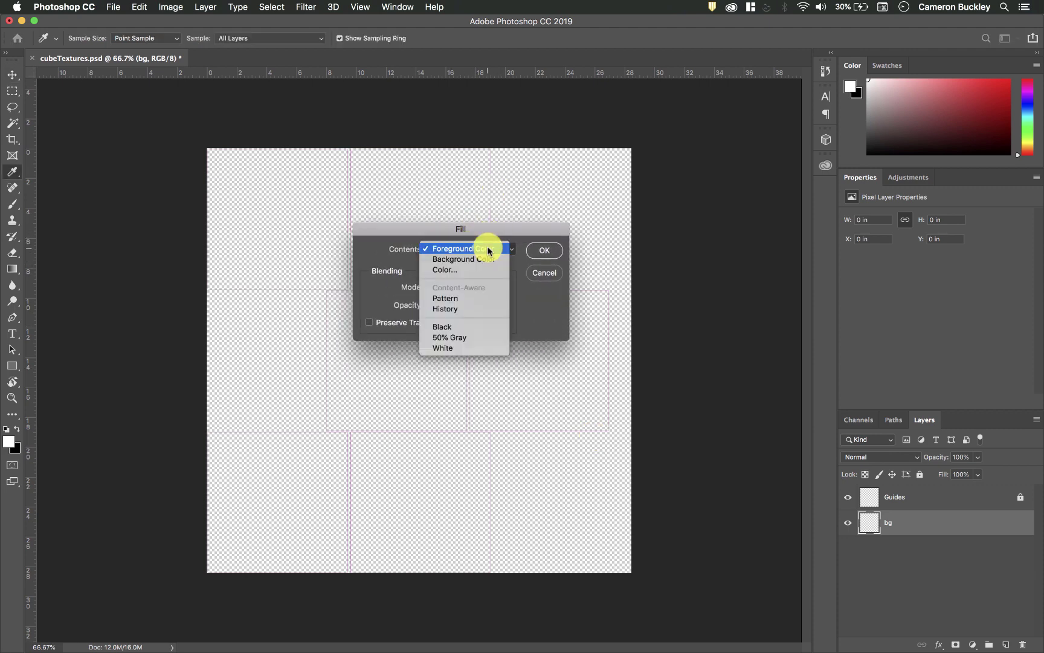
pyautogui.click(480, 336)
pyautogui.click(544, 250)
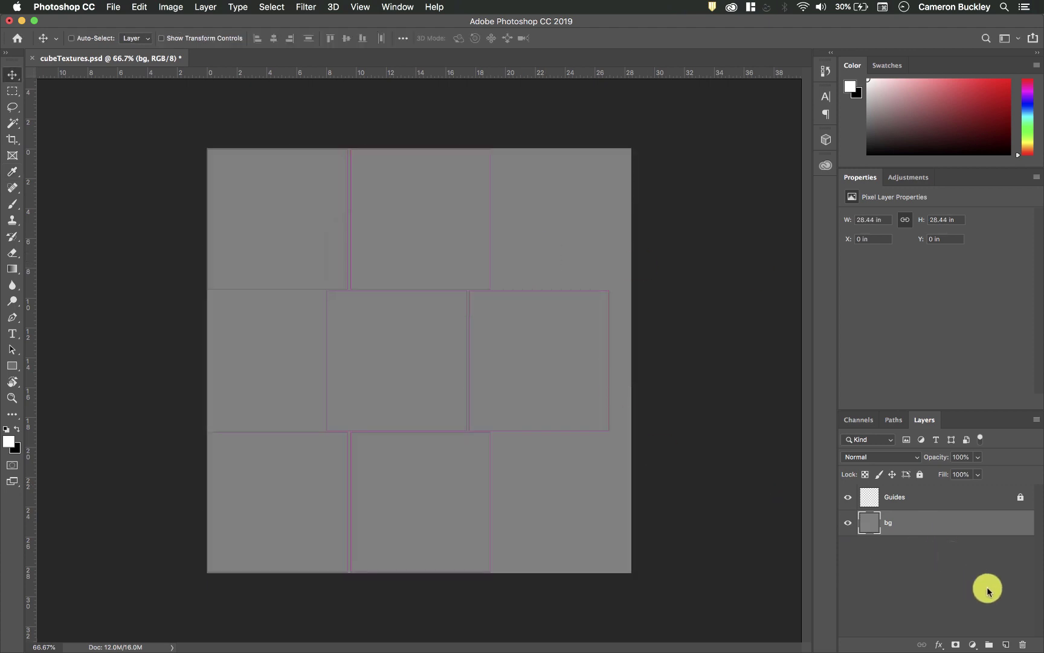
pyautogui.click(1006, 644)
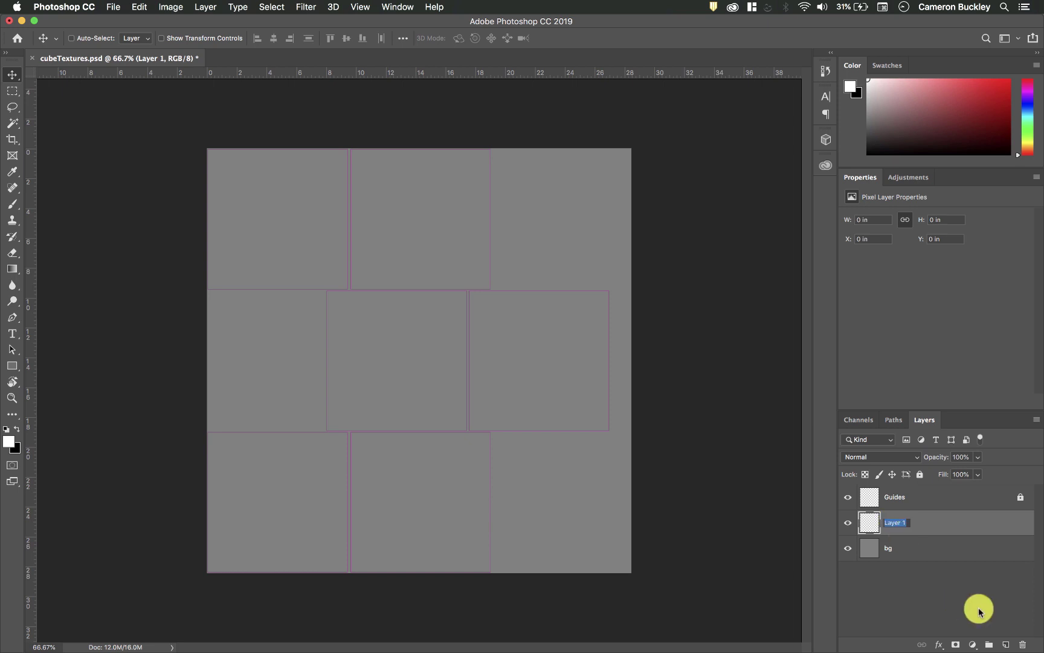
pyautogui.write('color')
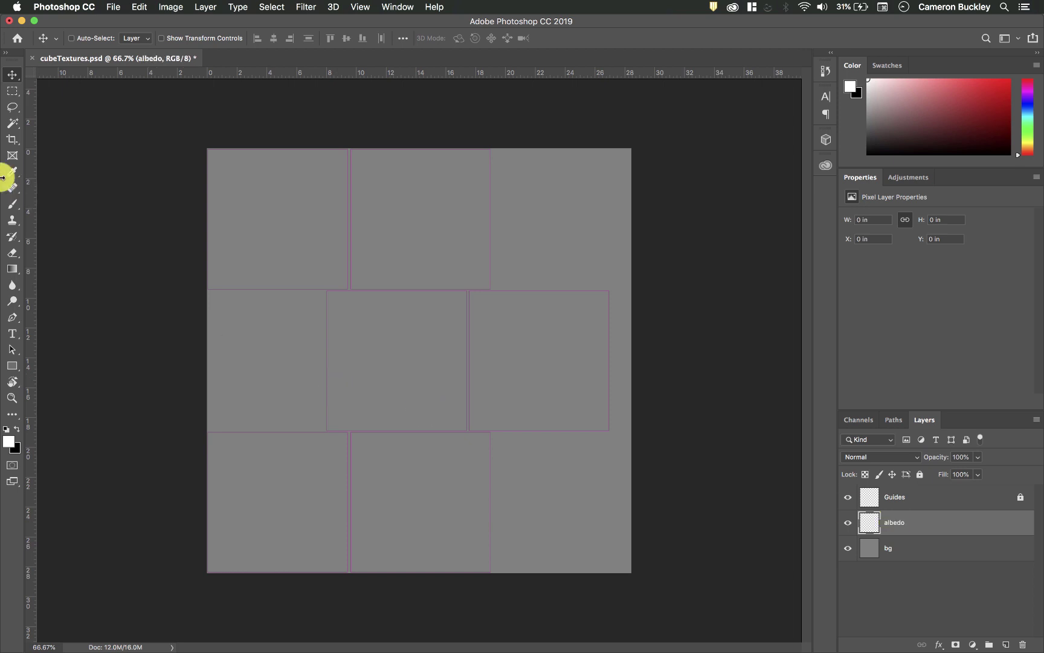
# Step: Select the upper-left UV square and fill it on the albedo layer with a radial rainbow gradient starting near its upper-left corner
pyautogui.click(13, 268)
pyautogui.click(117, 38)
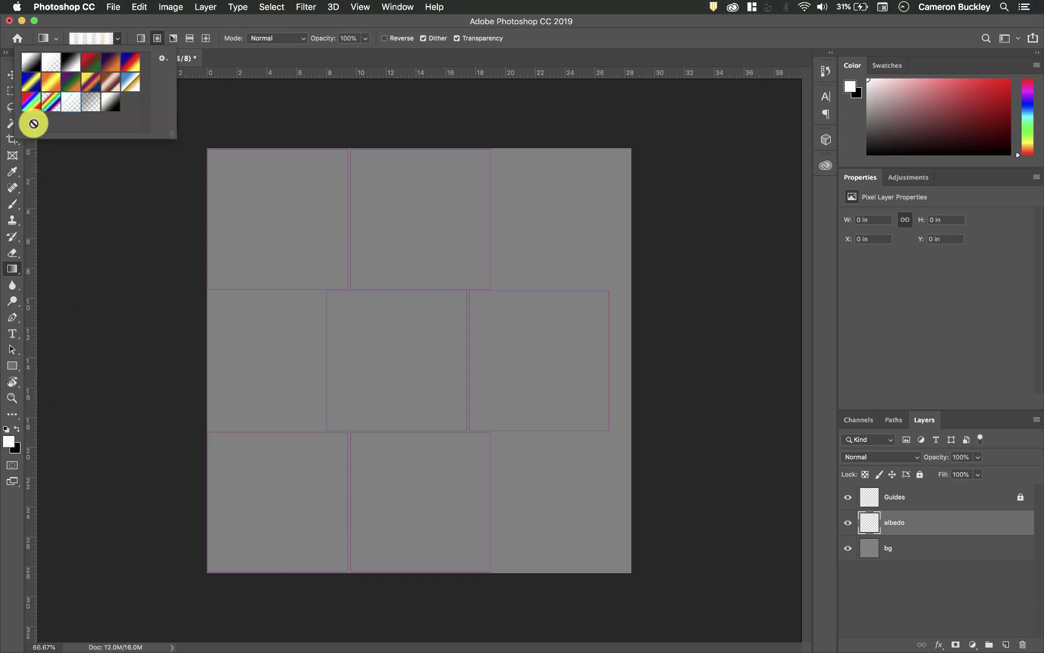
pyautogui.click(50, 103)
pyautogui.click(35, 105)
pyautogui.click(117, 37)
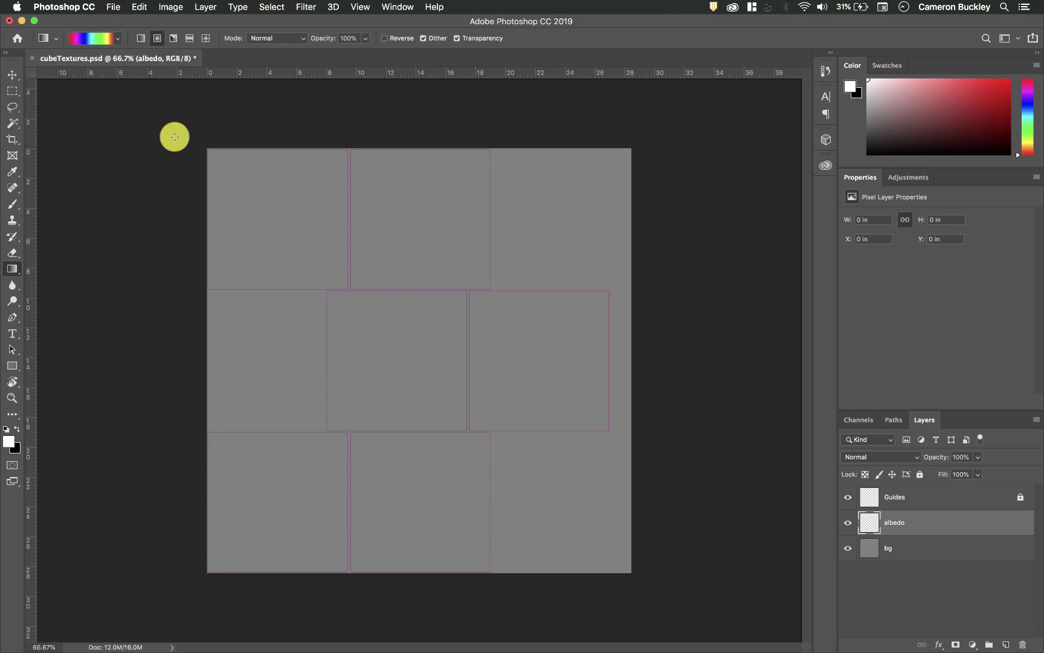
pyautogui.click(12, 91)
pyautogui.moveTo(346, 148); pyautogui.dragTo(199, 289)
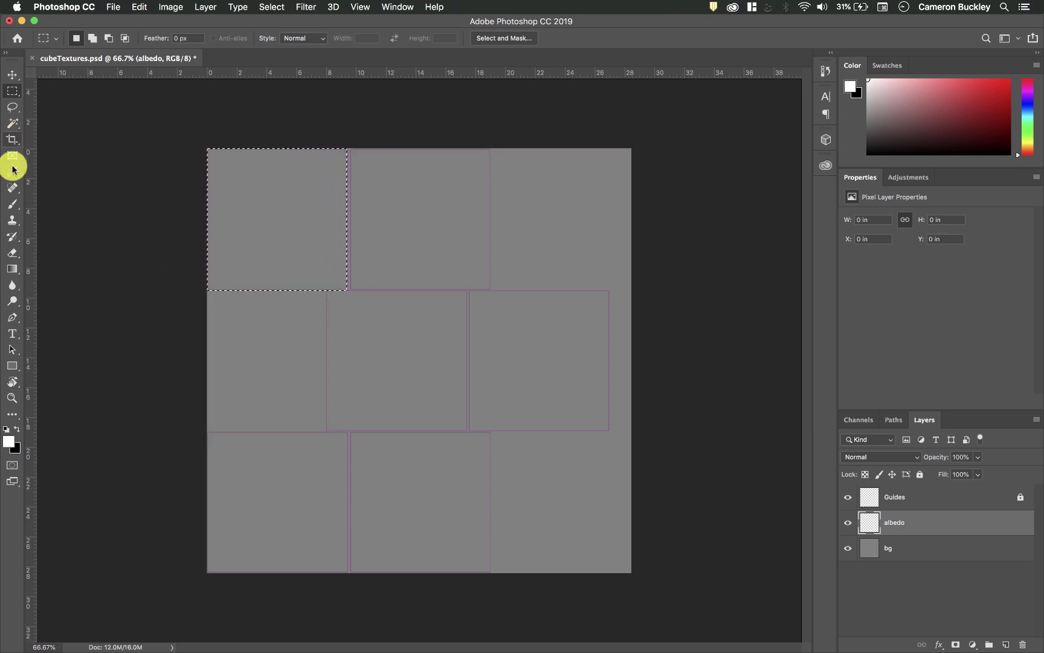
pyautogui.click(13, 273)
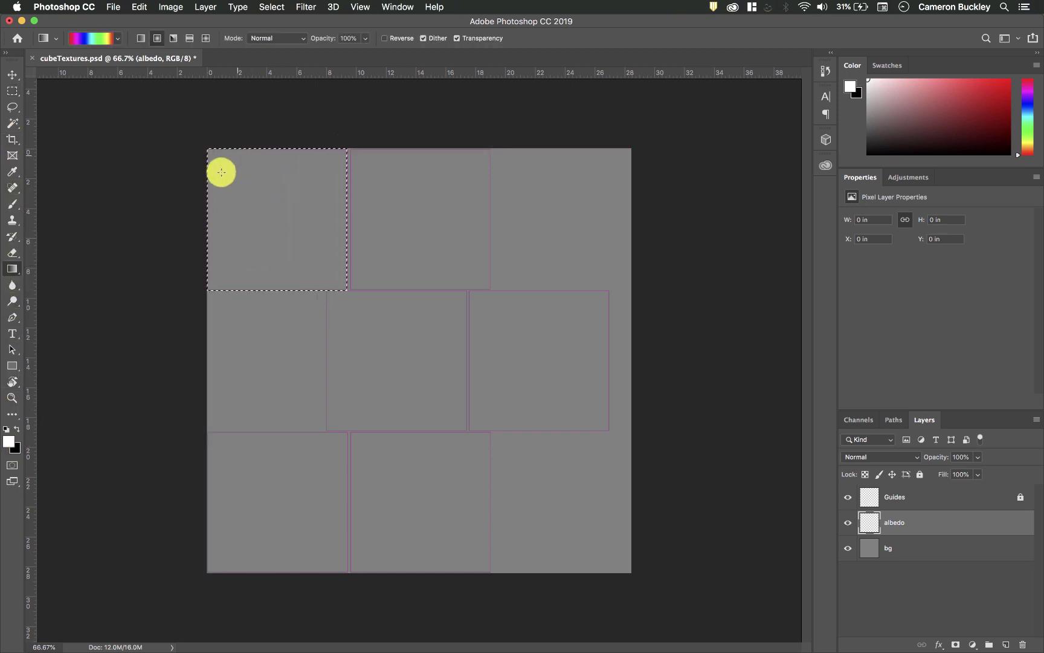
pyautogui.moveTo(221, 173); pyautogui.dragTo(327, 315)
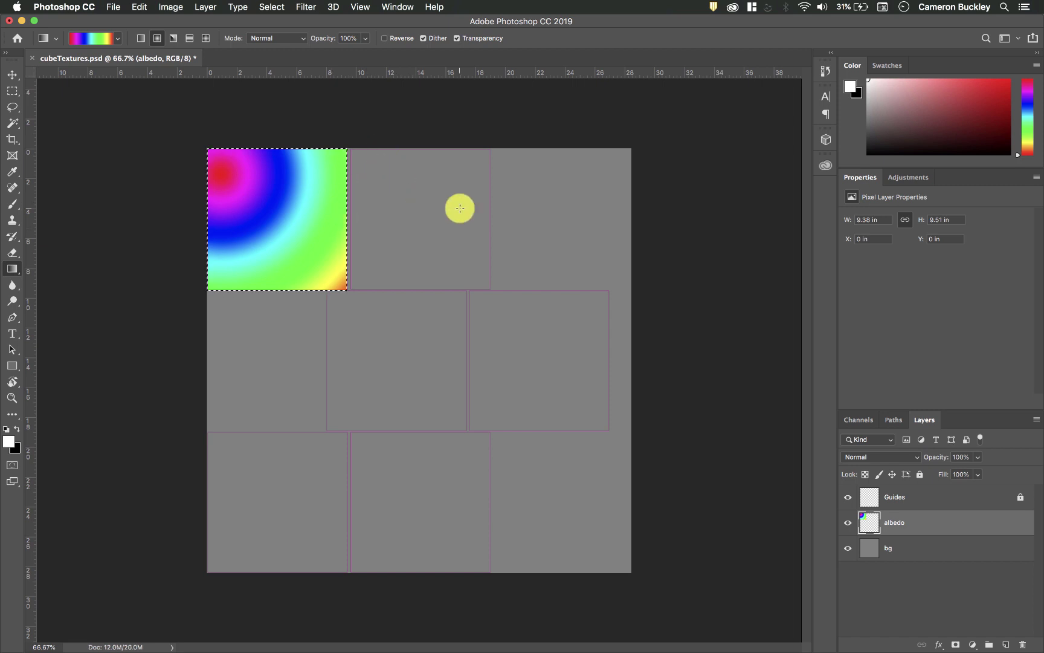
# Step: Select a rectangle around the two middle-row UV squares and fill it with a radial rainbow gradient centred in the right-hand square
pyautogui.press('super+d')
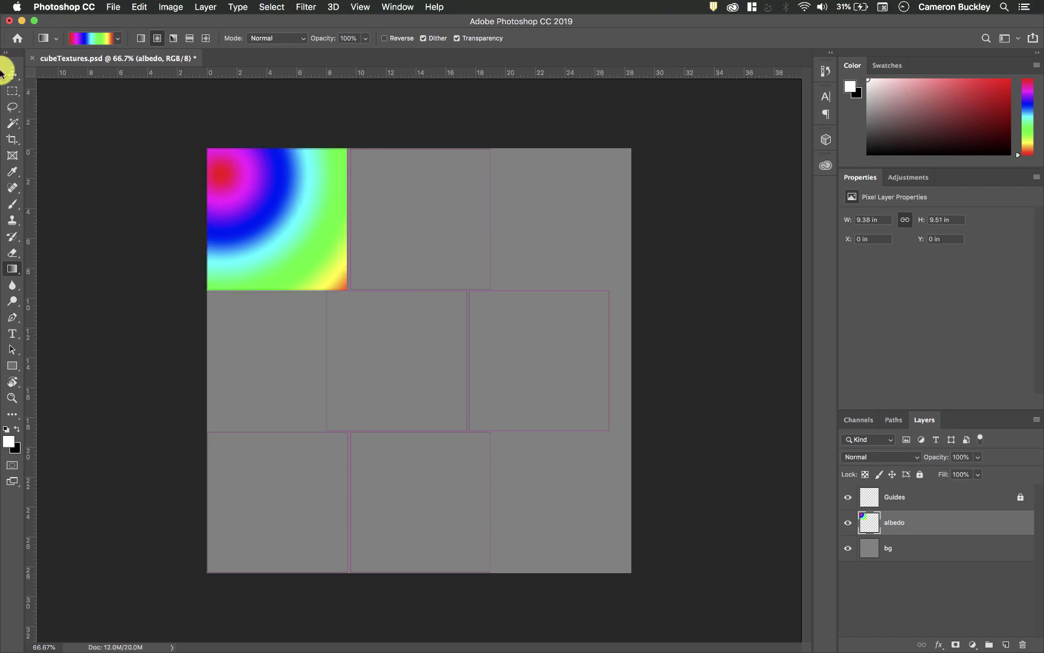
pyautogui.click(11, 74)
pyautogui.click(12, 91)
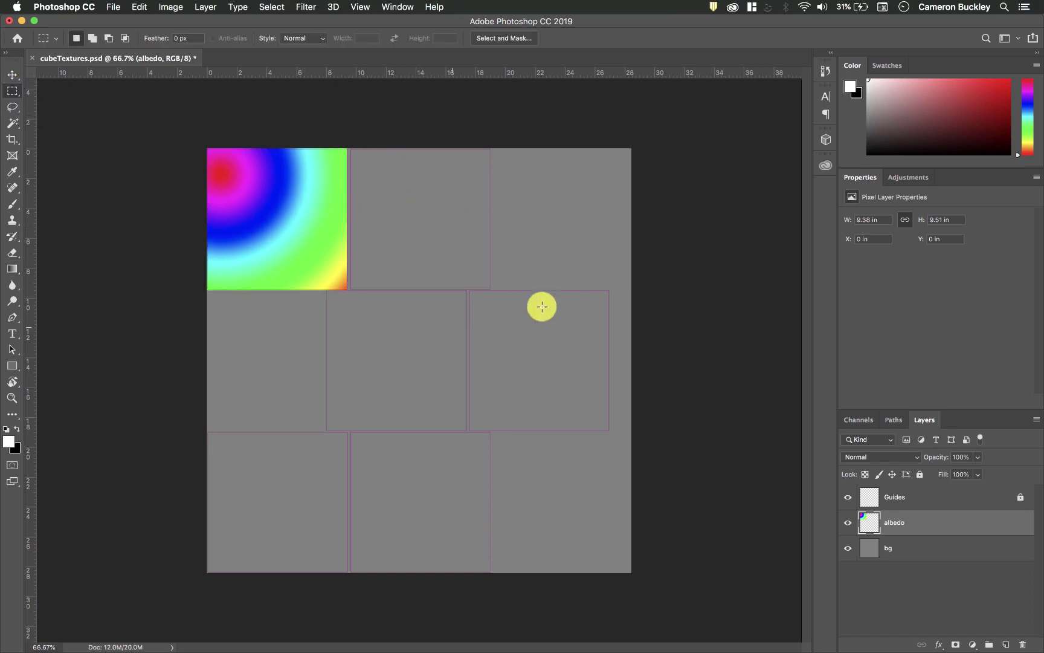
pyautogui.moveTo(618, 284); pyautogui.dragTo(305, 436)
pyautogui.press('f')
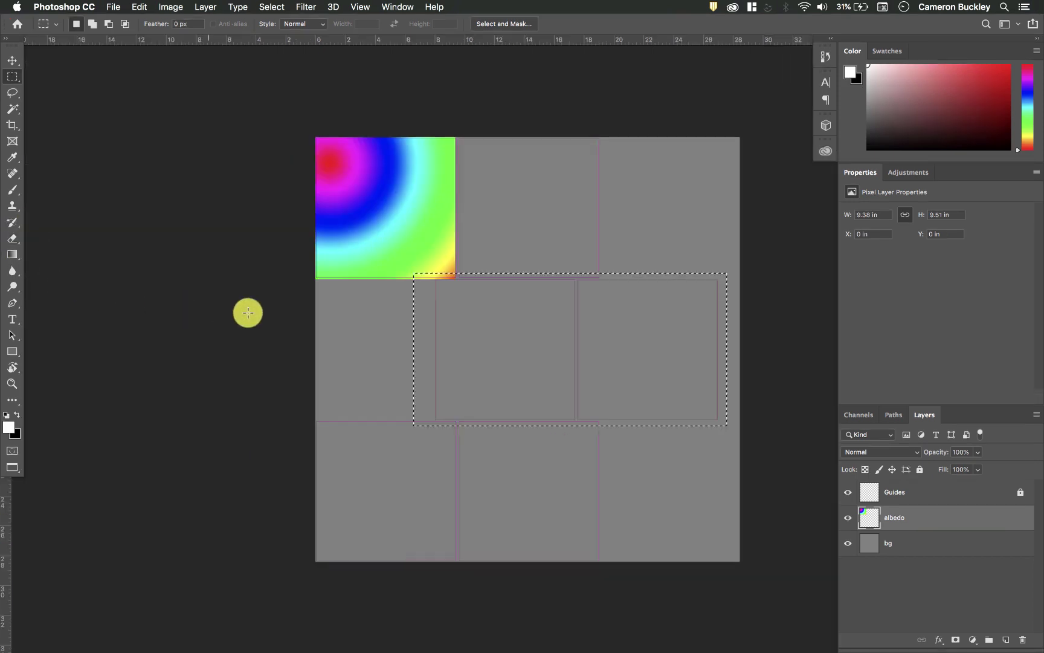
pyautogui.press('g')
pyautogui.moveTo(672, 321); pyautogui.dragTo(436, 368)
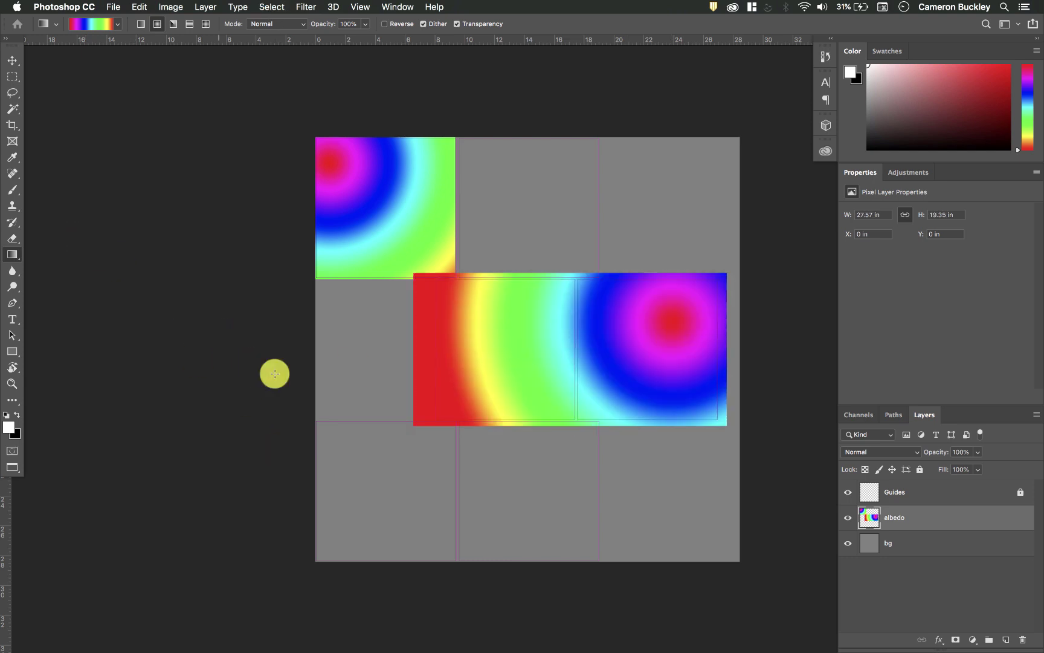
# Step: Select a rectangle around the two bottom-row UV squares, fill it with a radial rainbow gradient centred in the left-hand square, and deselect
pyautogui.press('r')
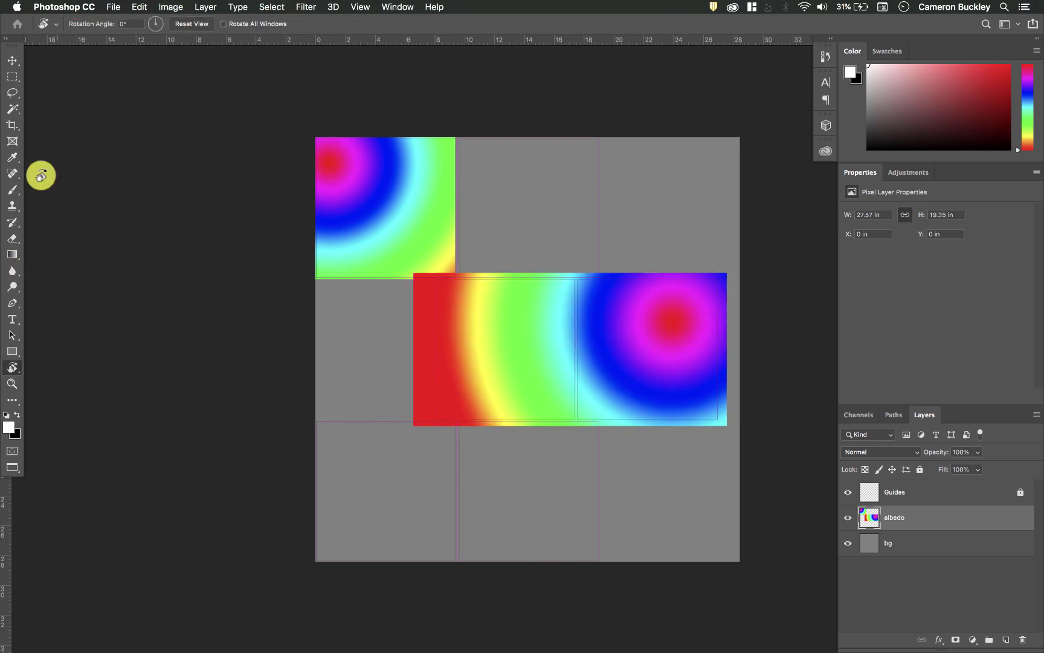
pyautogui.click(13, 77)
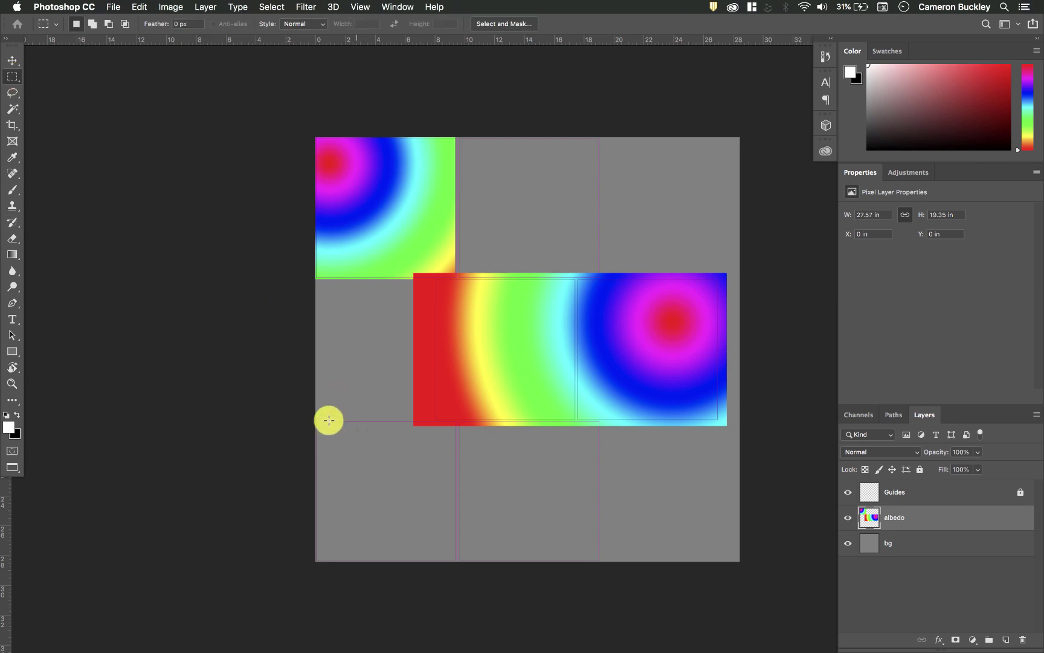
pyautogui.moveTo(317, 413); pyautogui.dragTo(643, 571)
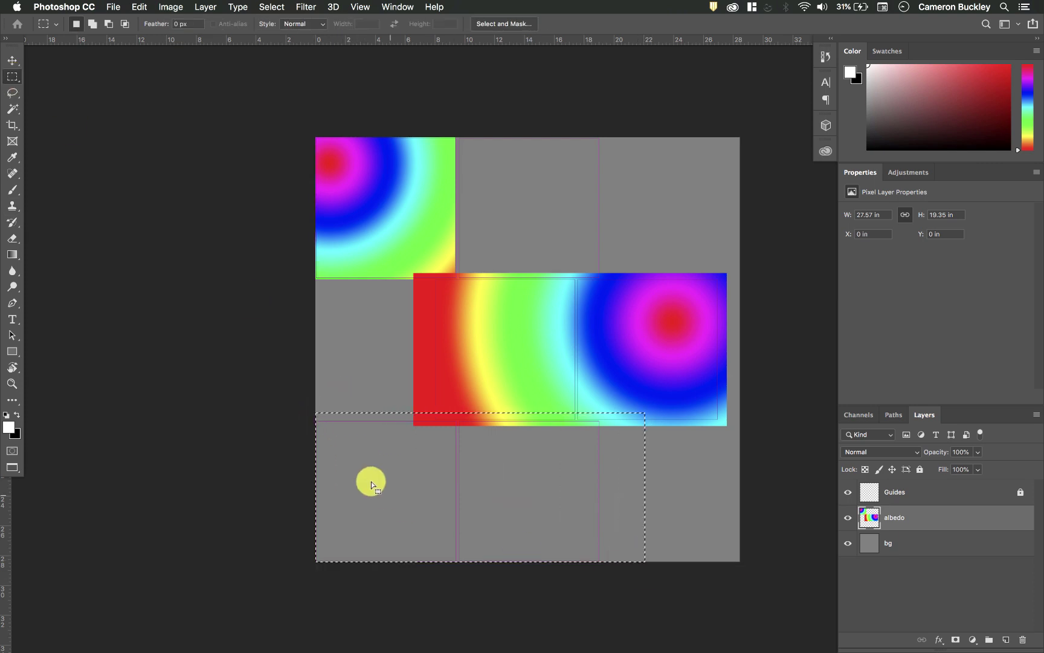
pyautogui.press('g')
pyautogui.moveTo(367, 487); pyautogui.dragTo(544, 487)
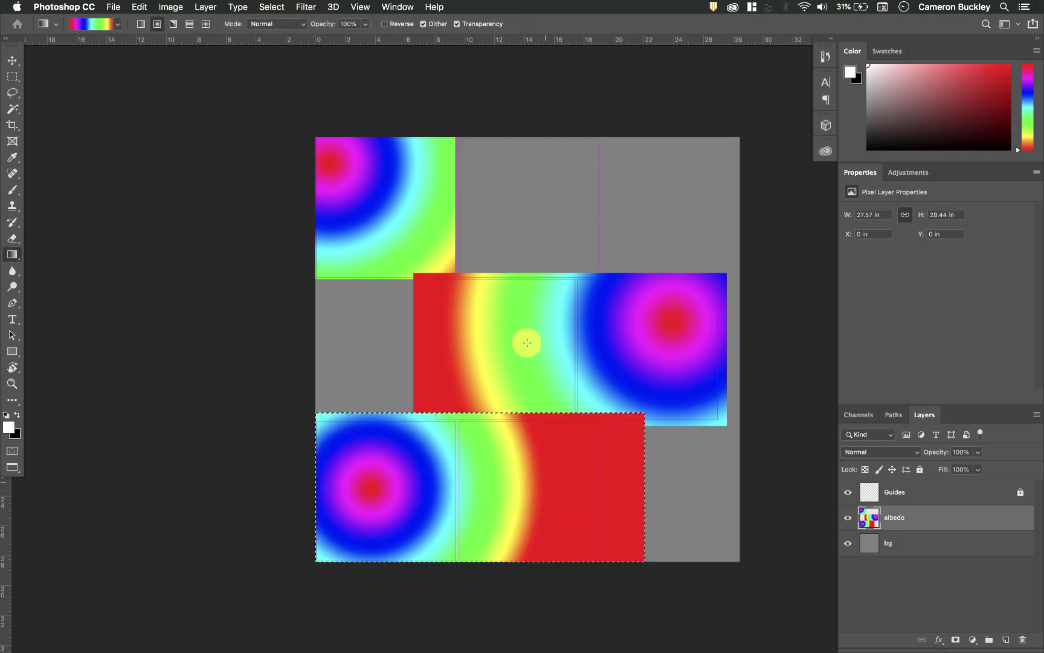
pyautogui.click(12, 60)
pyautogui.press('cmd+d')
# Step: Hide the Guides layer and save a flattened, LZW-compressed TIFF copy as cubeTextures-Albedo.tif in the images folder
pyautogui.hscroll(5, 191, 189)
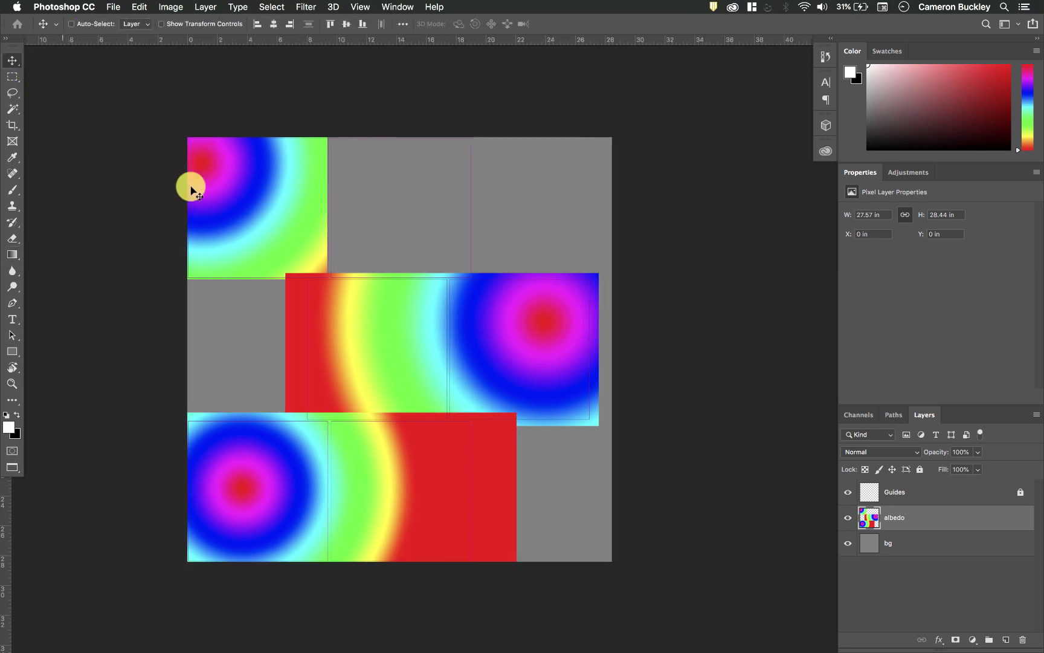
pyautogui.hscroll(3, 191, 189)
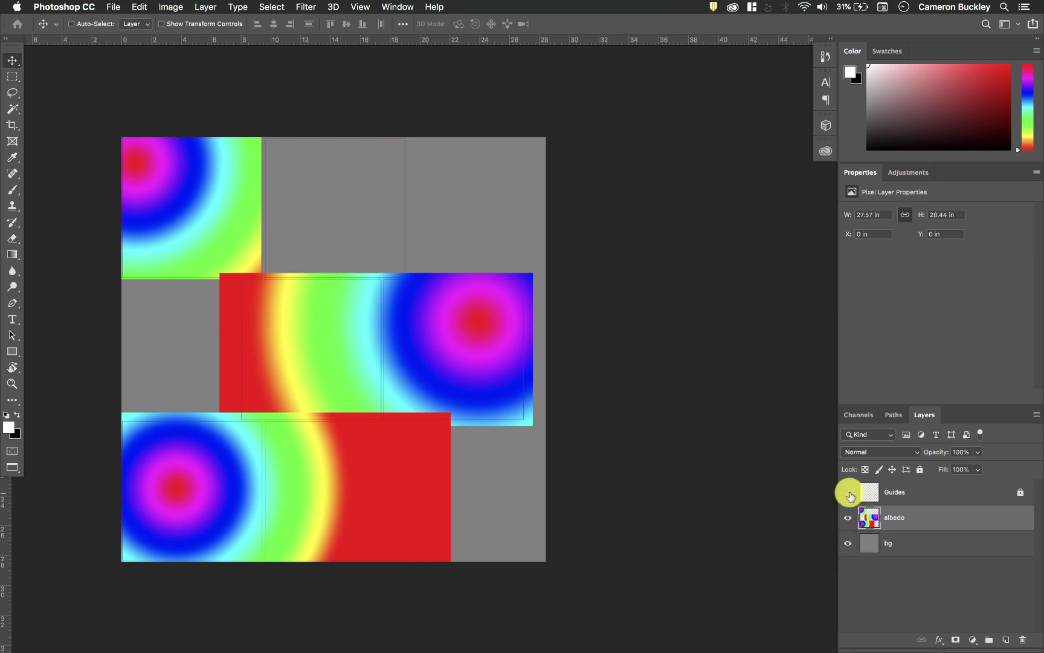
pyautogui.click(849, 493)
pyautogui.click(115, 6)
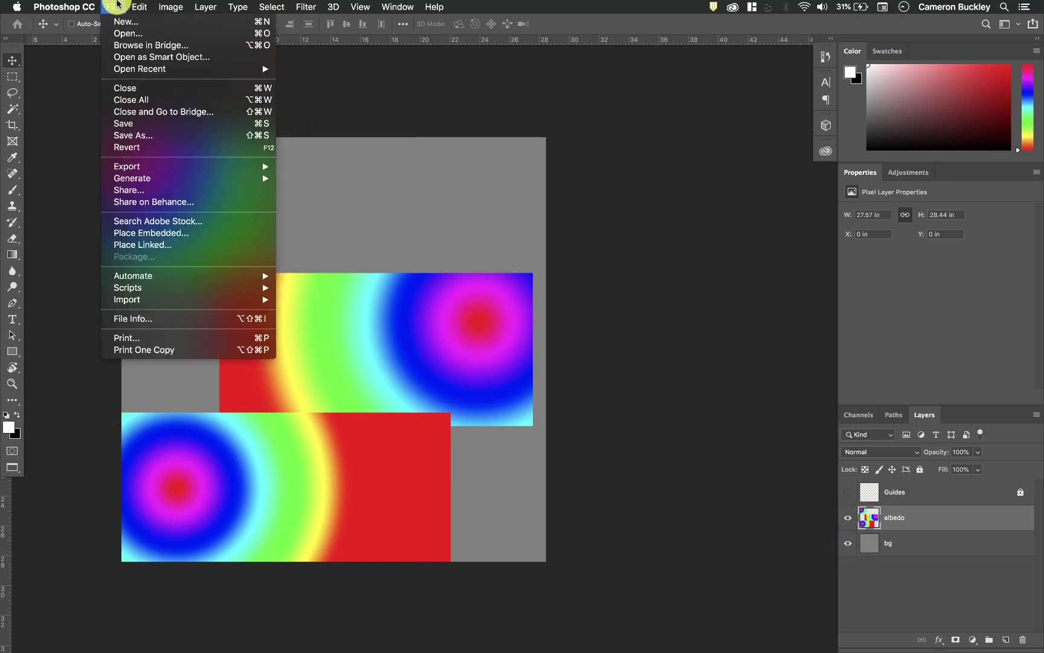
pyautogui.click(155, 139)
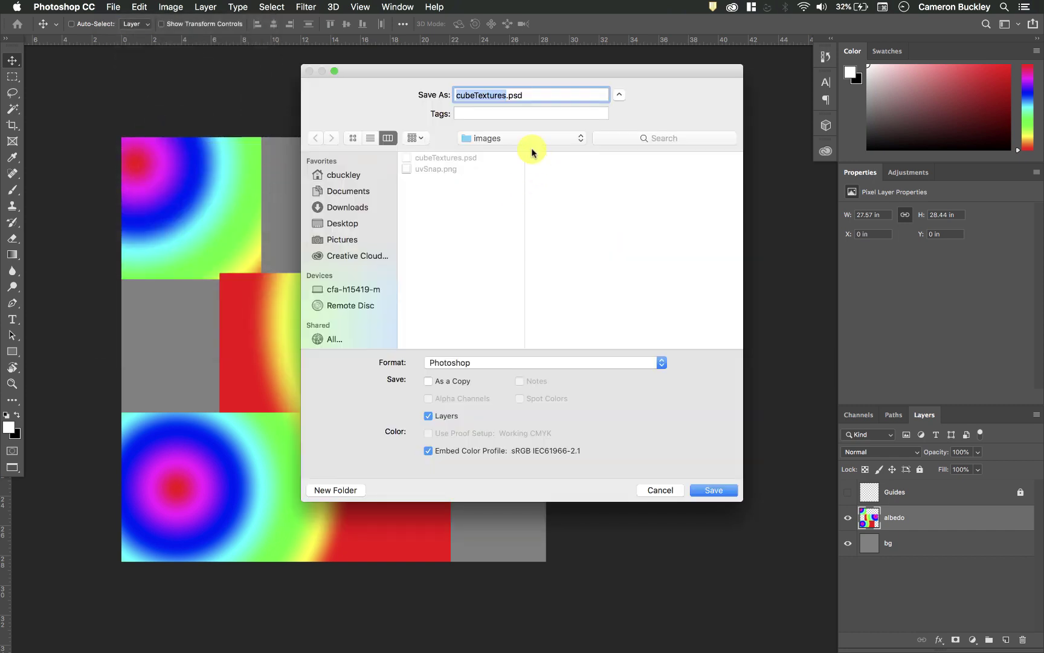
pyautogui.click(500, 365)
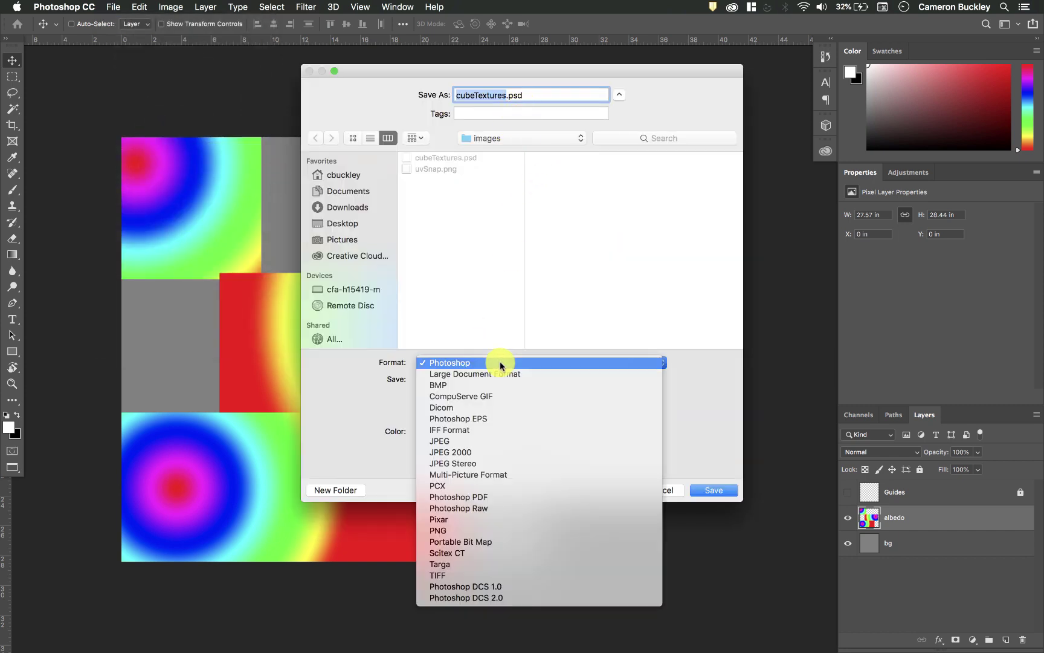
pyautogui.click(451, 580)
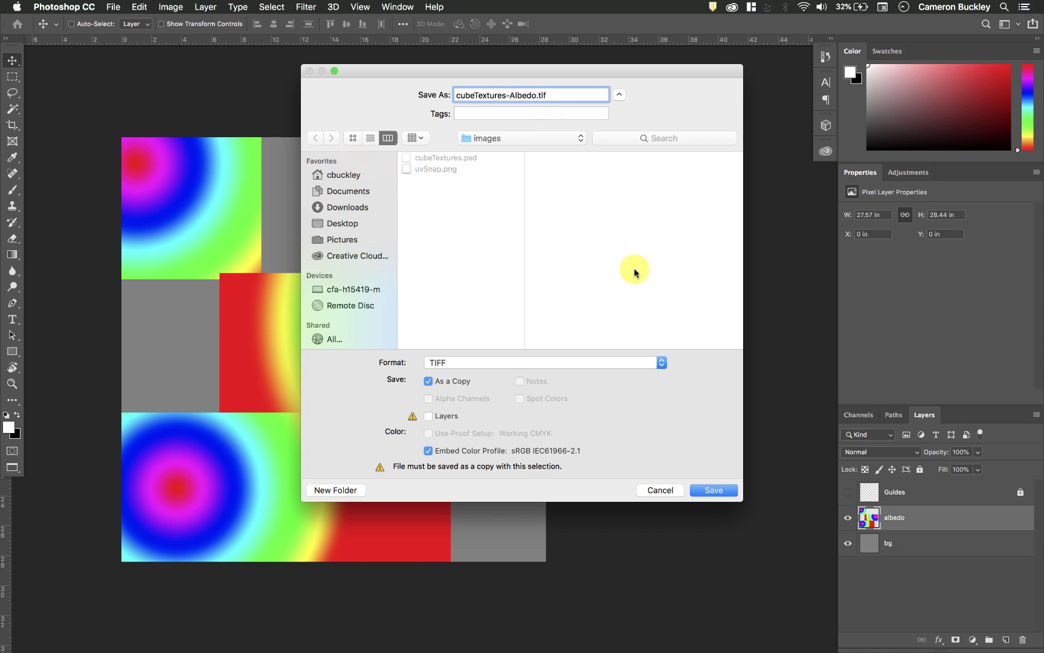
pyautogui.click(722, 495)
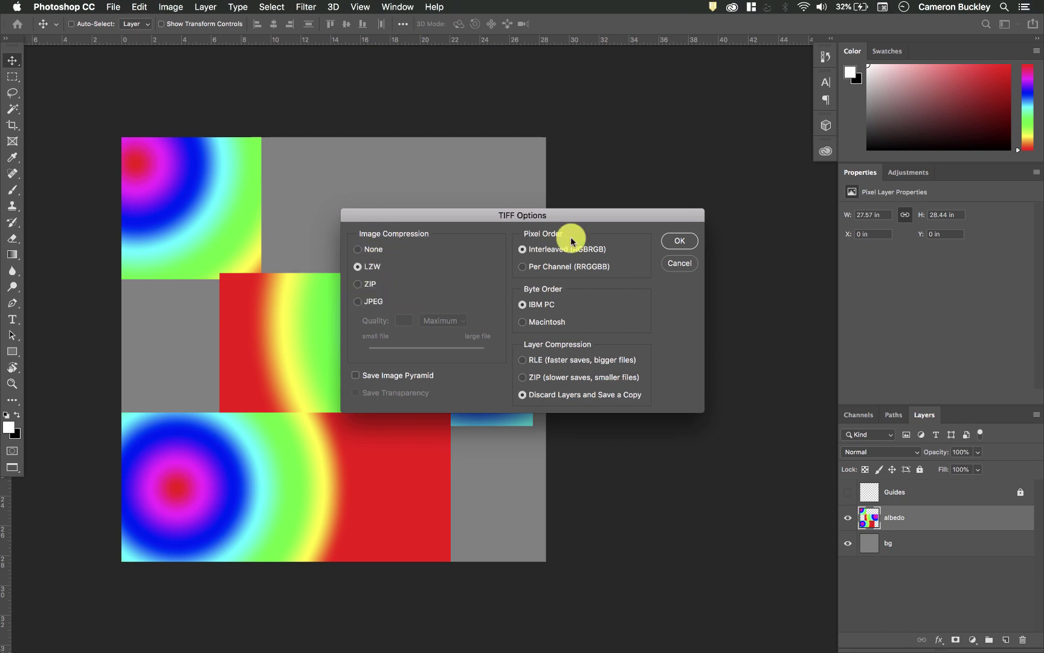
pyautogui.click(677, 241)
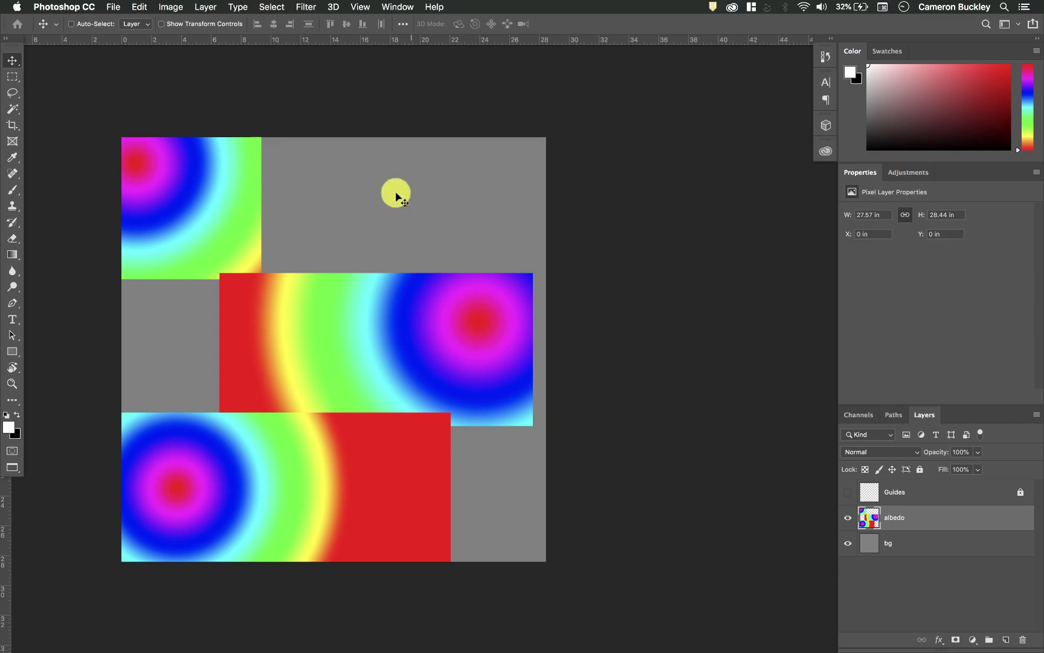
# Step: Return the document window to the standard screen mode
pyautogui.press('f')
pyautogui.press('f')
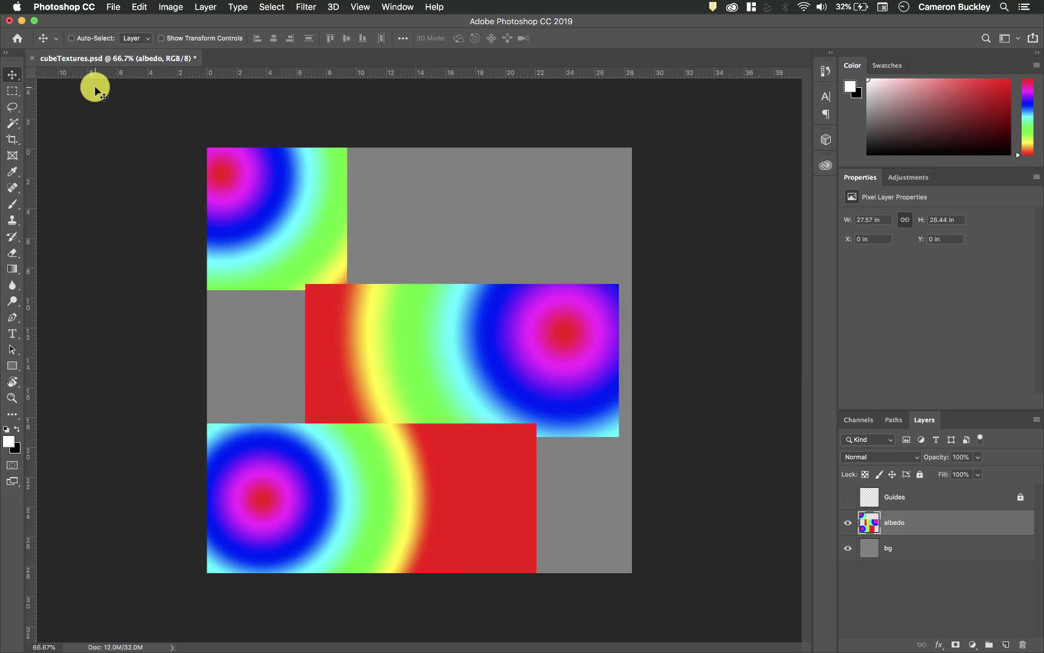
pyautogui.moveTo(12, 61)
pyautogui.mouseDown()
pyautogui.moveTo(52, 145)
pyautogui.moveTo(9, 94)
pyautogui.moveTo(12, 65)
pyautogui.moveTo(9, 82)
pyautogui.mouseUp()
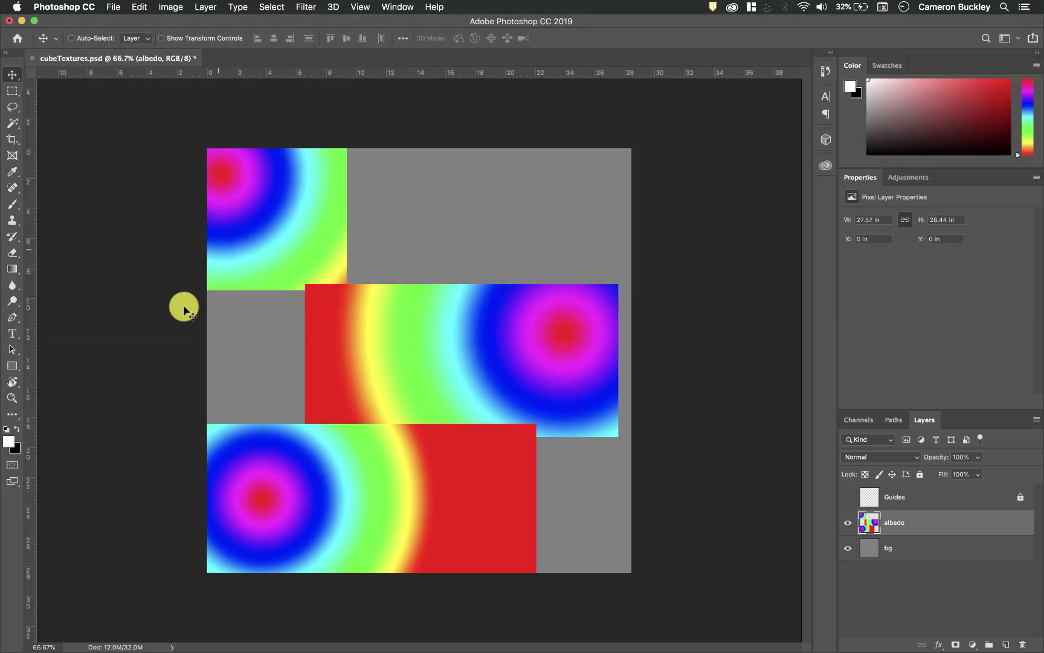
# Step: Switch to Finder and preview cubeTextures-Albedo.tif in the images folder, and return to Photoshop
pyautogui.hotkey('ctrl', 'Up')
pyautogui.click(154, 483)
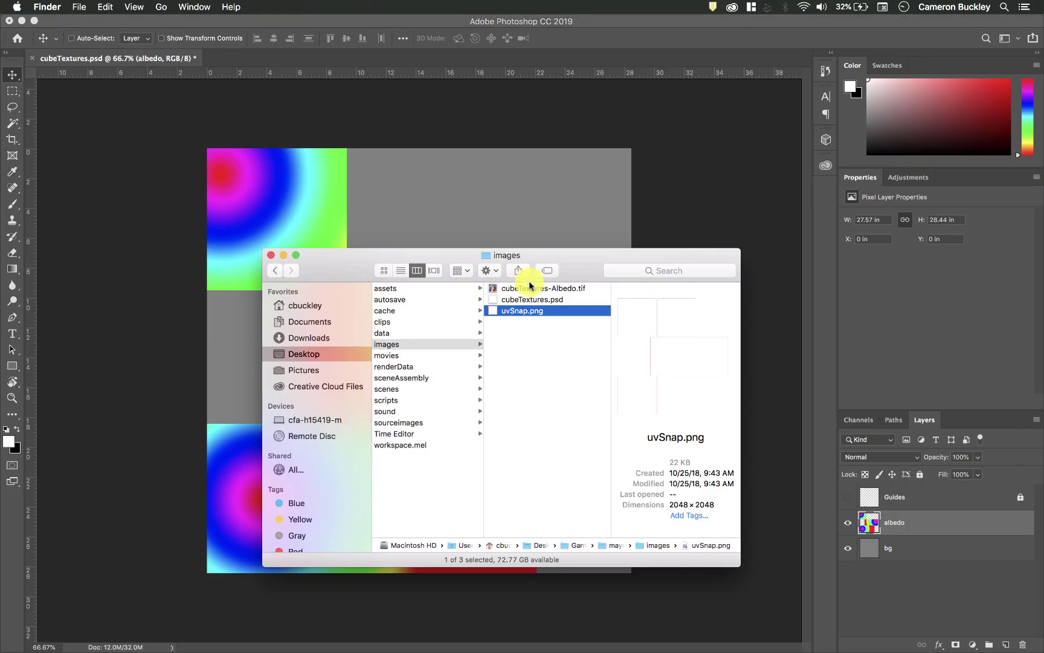
pyautogui.click(520, 288)
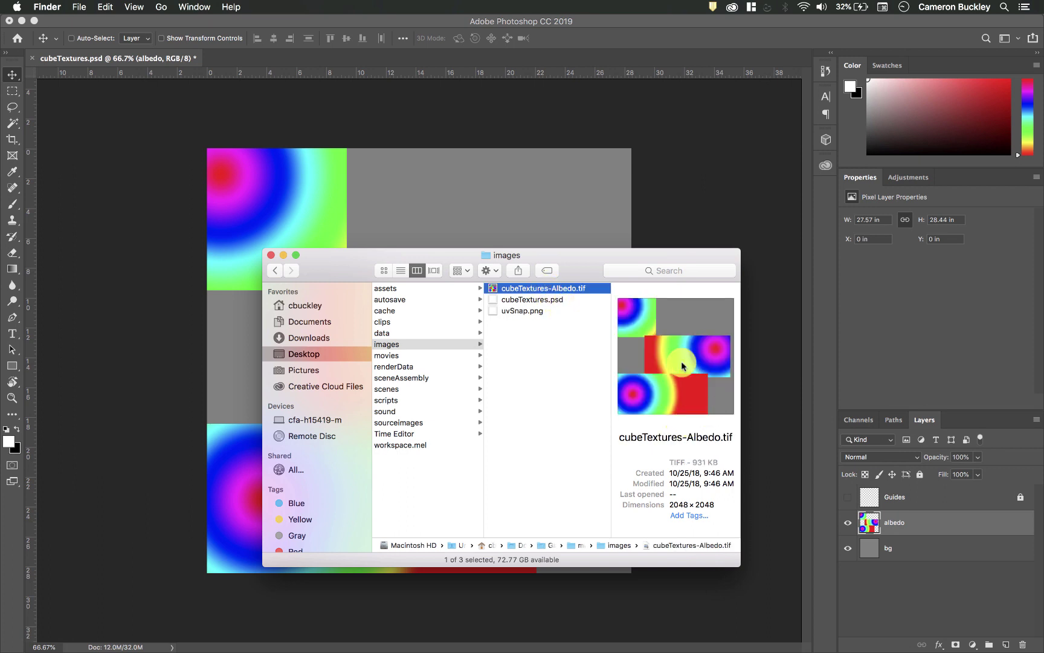
pyautogui.click(762, 461)
# Step: Hide albedo, show Guides, and add a layer named bump/Normal above albedo, filled with 50% Gray
pyautogui.click(847, 522)
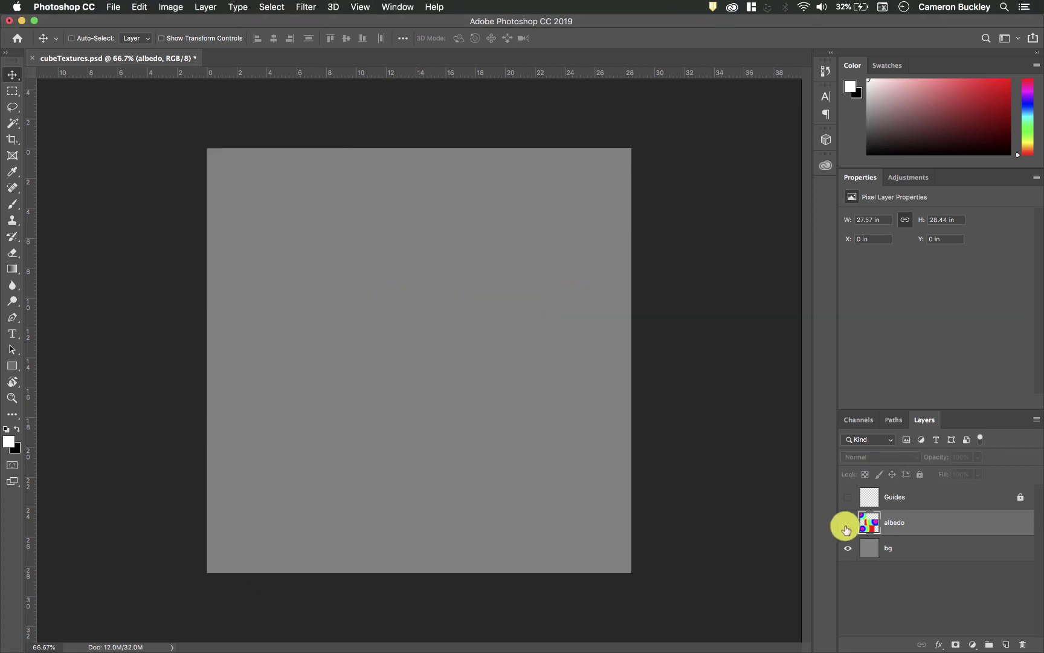
pyautogui.click(848, 497)
pyautogui.click(1005, 645)
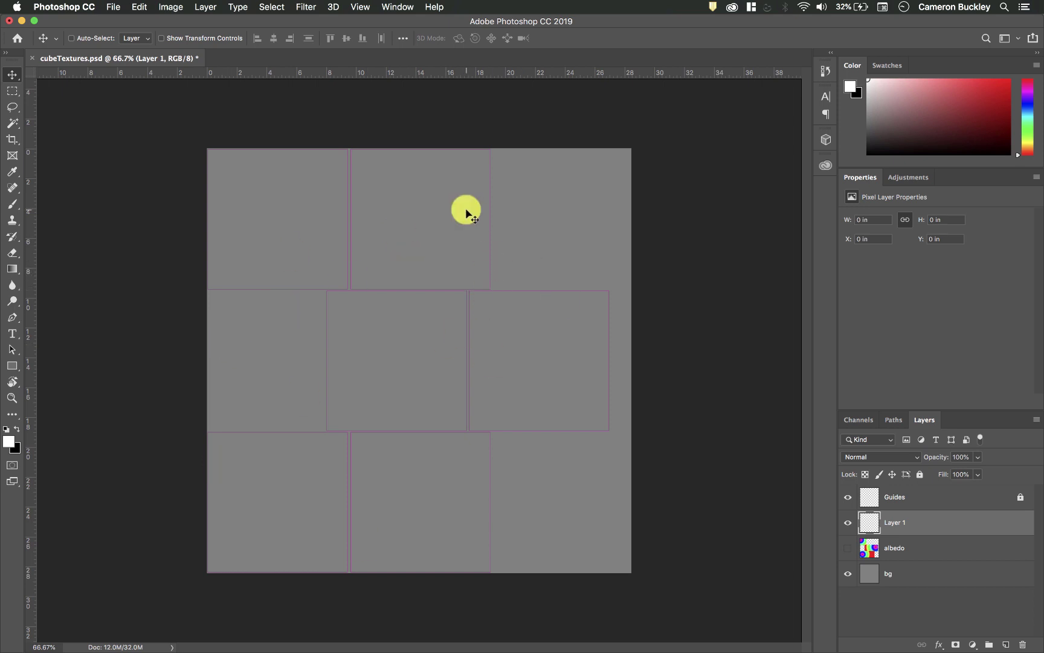
pyautogui.hotkey('shift', 'BackSpace')
pyautogui.click(546, 250)
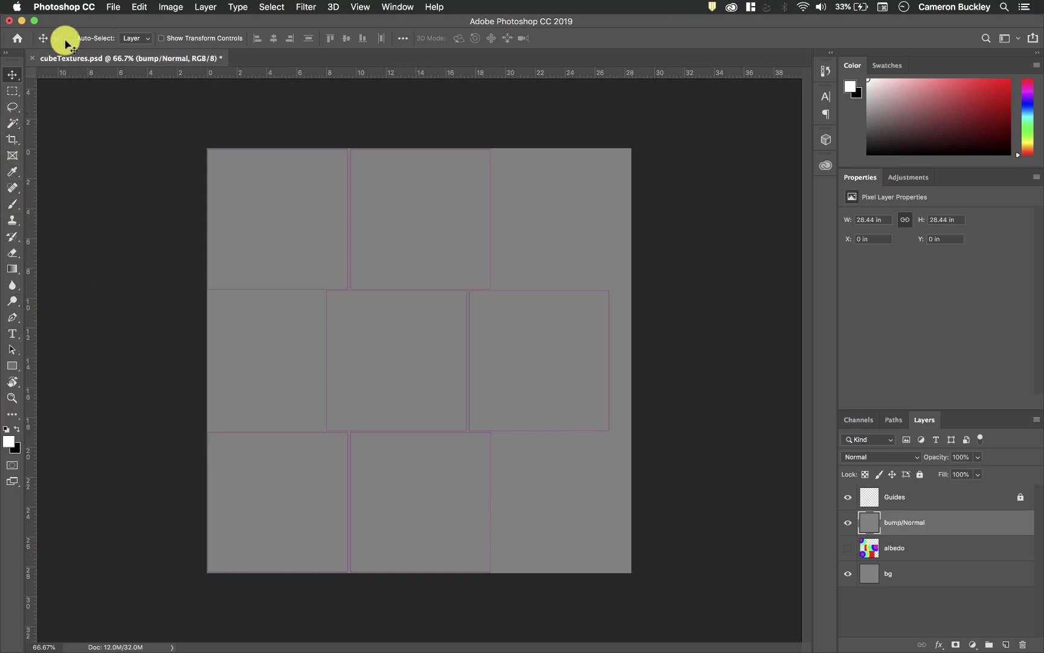
# Step: Draw white concentric rings on the bump/Normal layer with a radial Transparent Stripes gradient centred inside the upper-left UV square
pyautogui.click(12, 269)
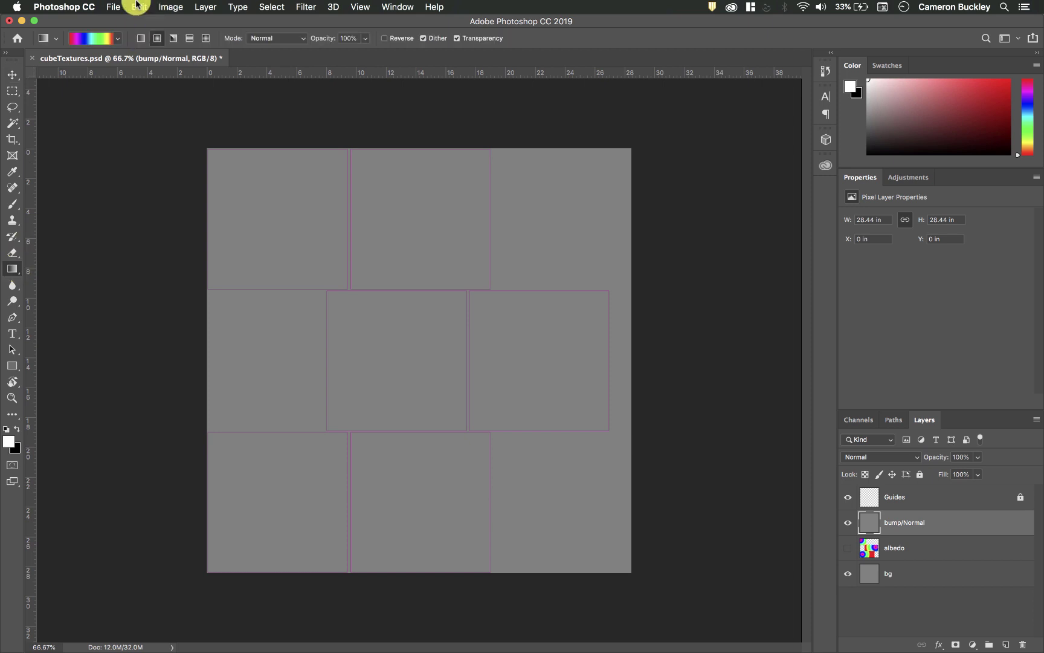
pyautogui.click(118, 38)
pyautogui.click(71, 105)
pyautogui.click(119, 39)
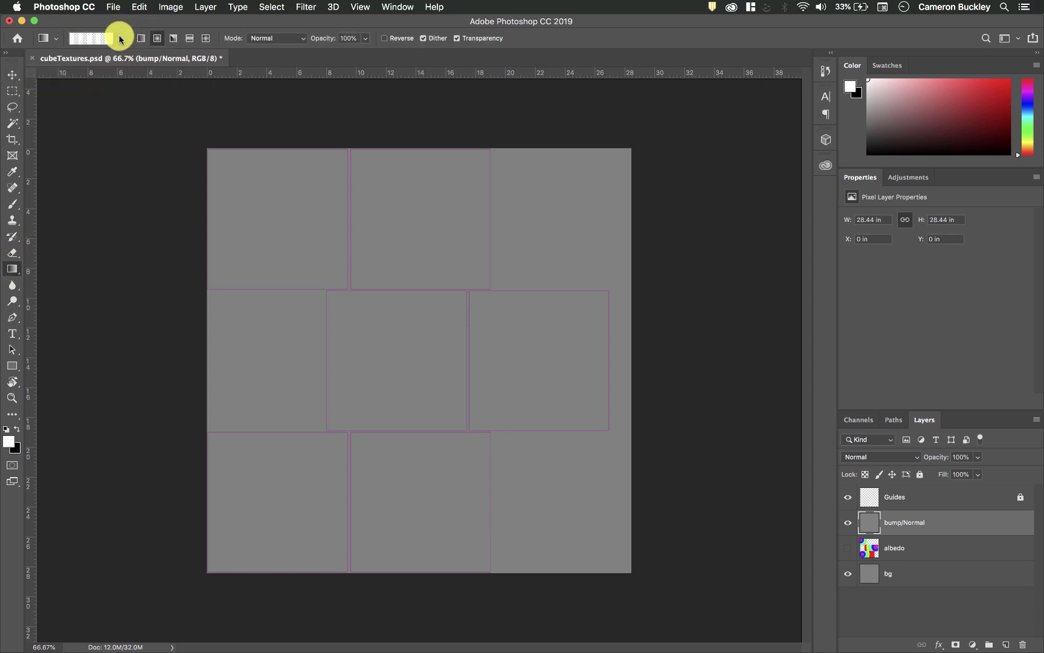
pyautogui.moveTo(297, 253); pyautogui.dragTo(410, 360)
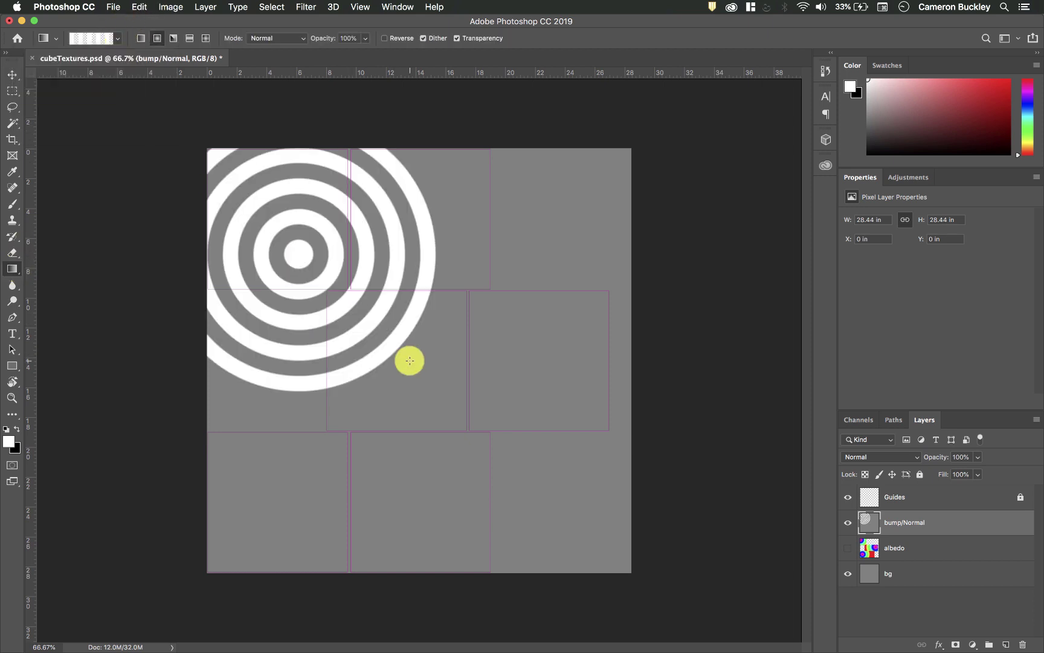
# Step: Swap to a black foreground, draw larger concentric rings centred in the middle row's right UV square, and save the document
pyautogui.press('x')
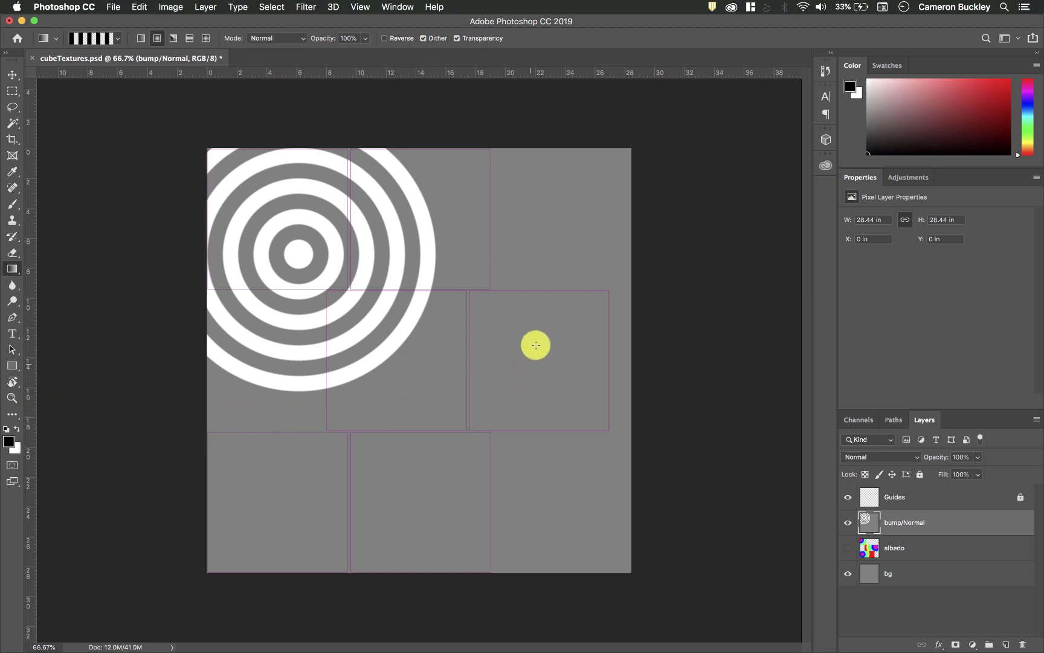
pyautogui.moveTo(536, 345); pyautogui.dragTo(369, 508)
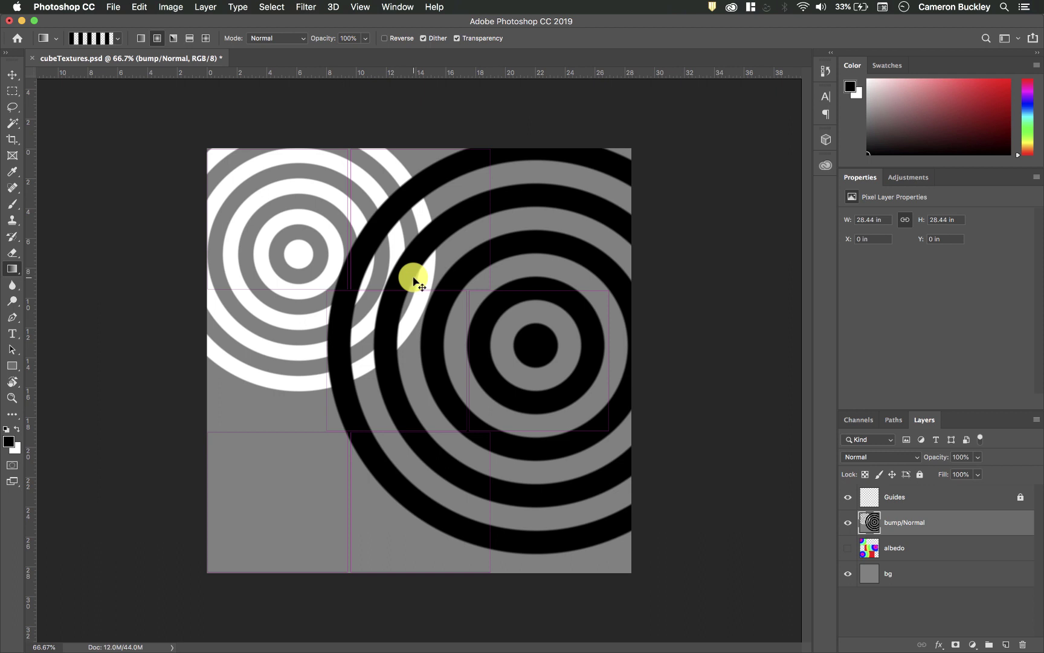
pyautogui.press('super+s')
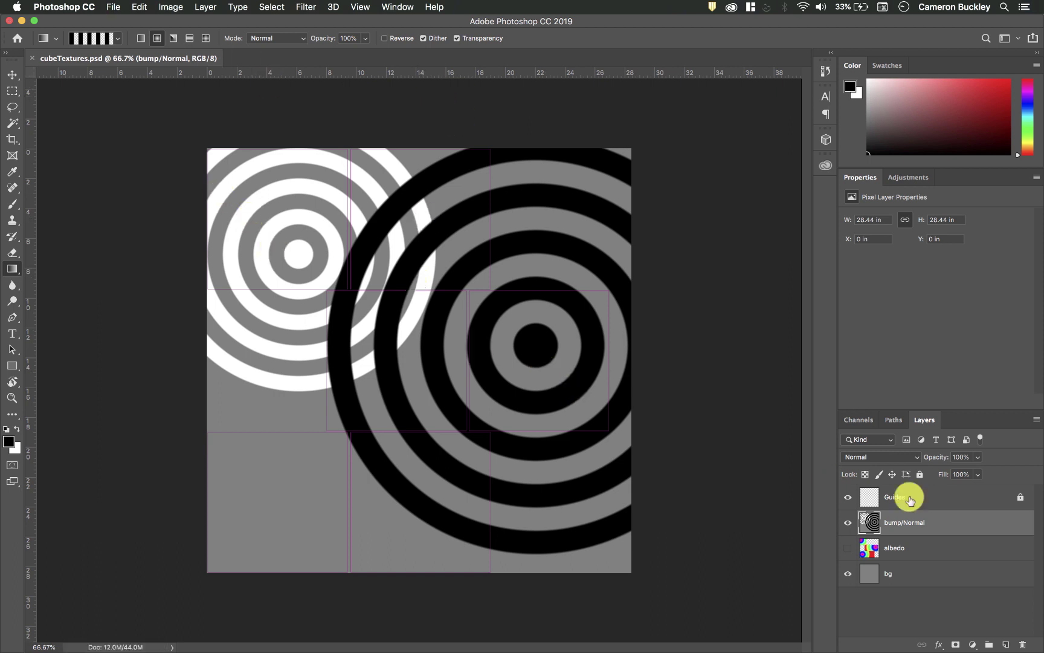
# Step: Duplicate the bump/Normal layer, hide the original and keep the copy selected
pyautogui.press('super+j')
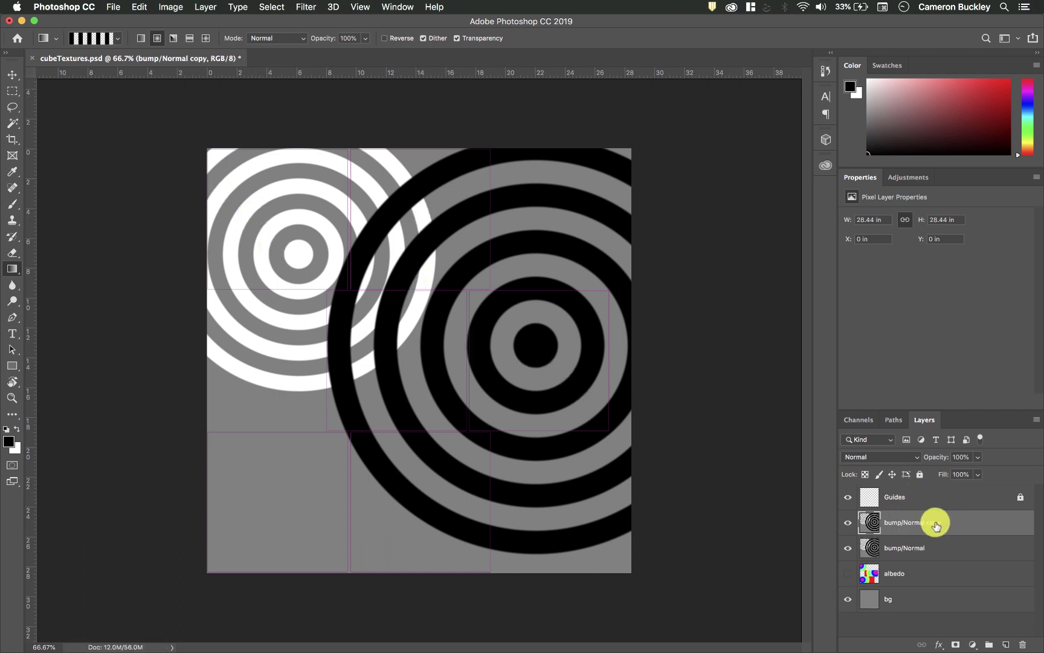
pyautogui.click(849, 548)
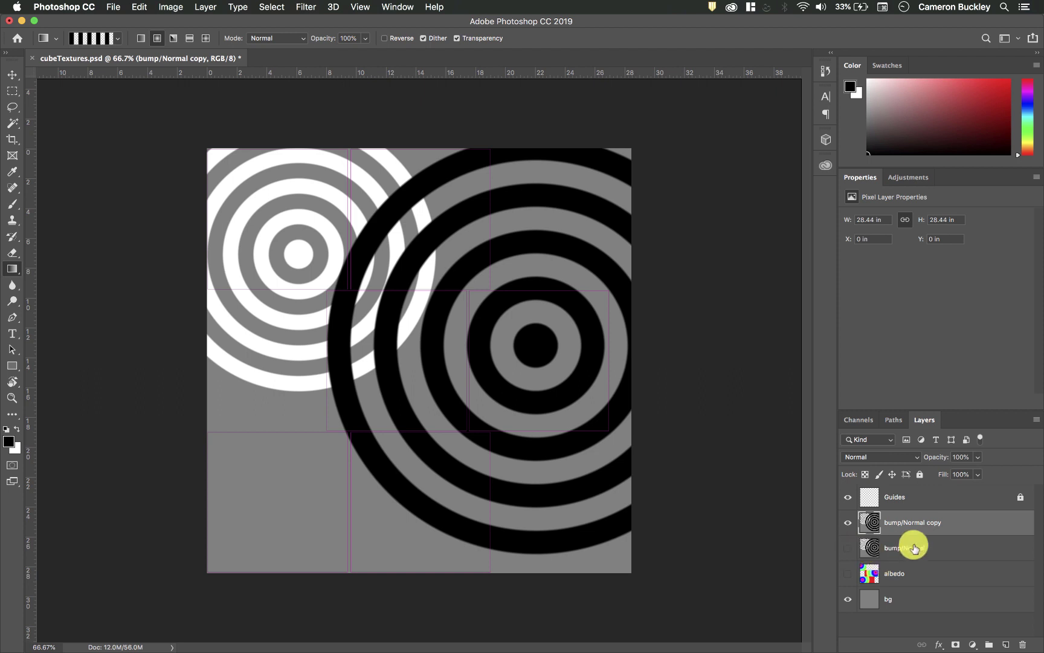
pyautogui.click(914, 548)
pyautogui.click(888, 524)
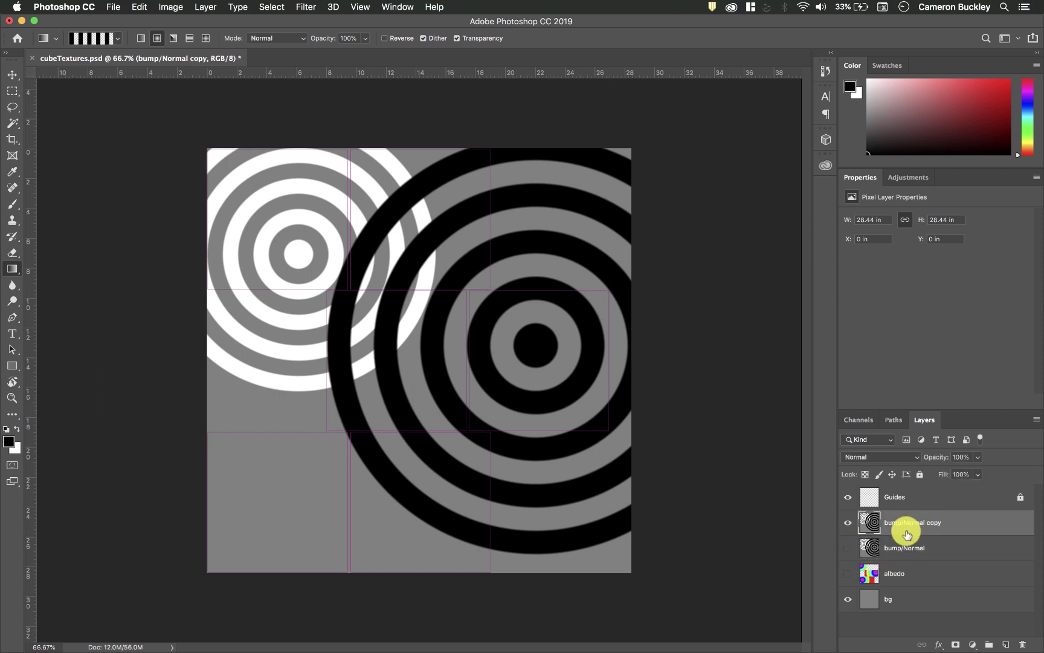
# Step: Open the Generate Normal Map filter on the bump/Normal copy layer, inspect the preview sphere, and set the blur to 9.1
pyautogui.click(308, 7)
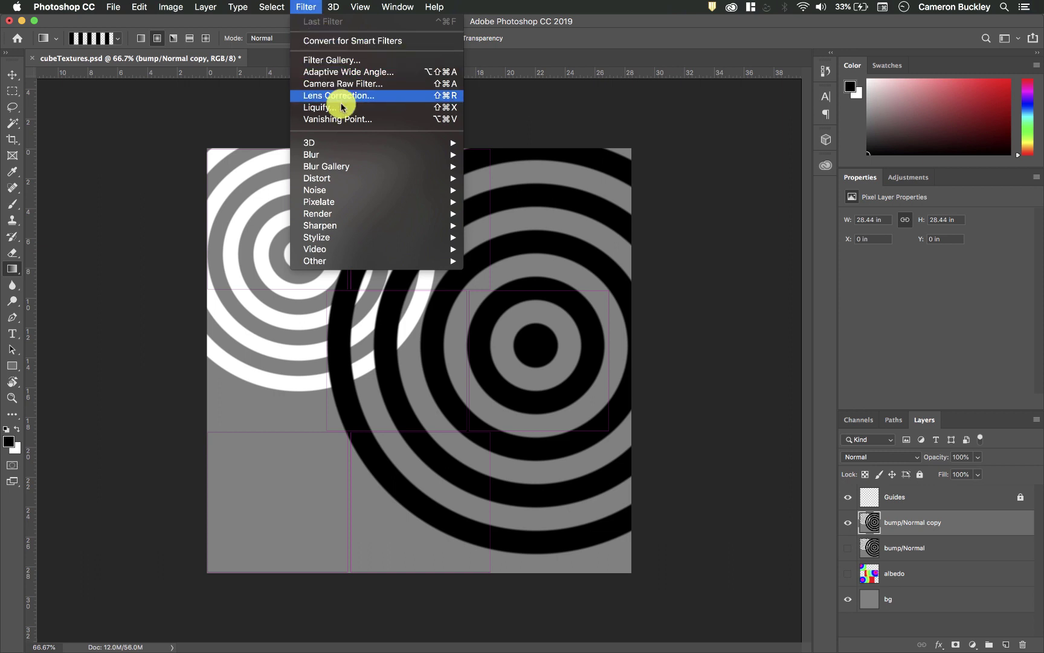
pyautogui.moveTo(354, 142)
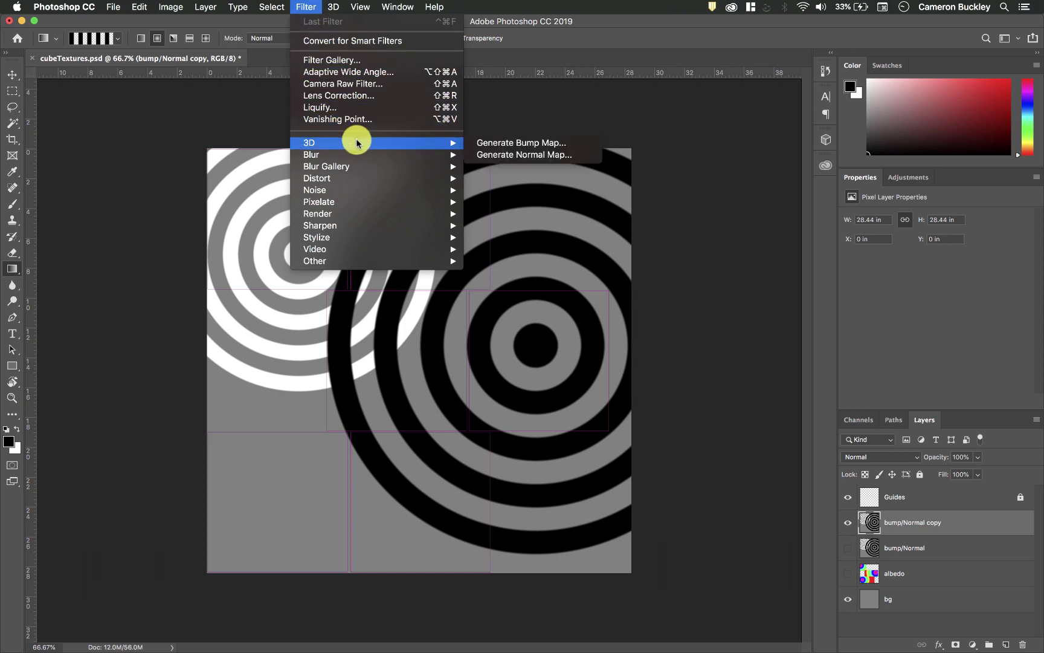
pyautogui.click(531, 156)
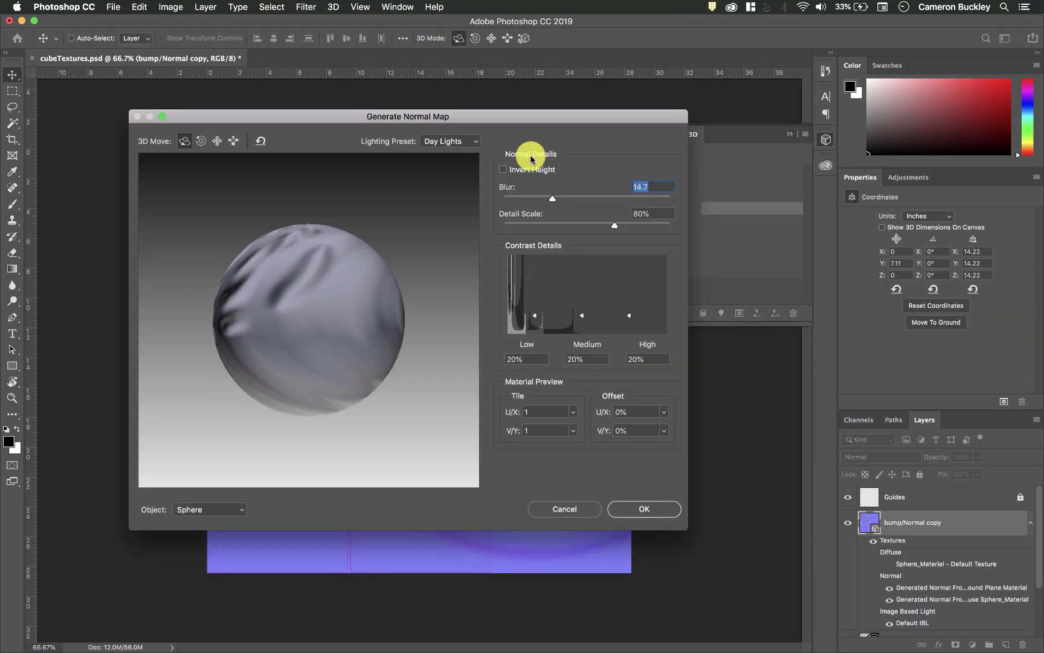
pyautogui.moveTo(315, 291); pyautogui.dragTo(408, 345)
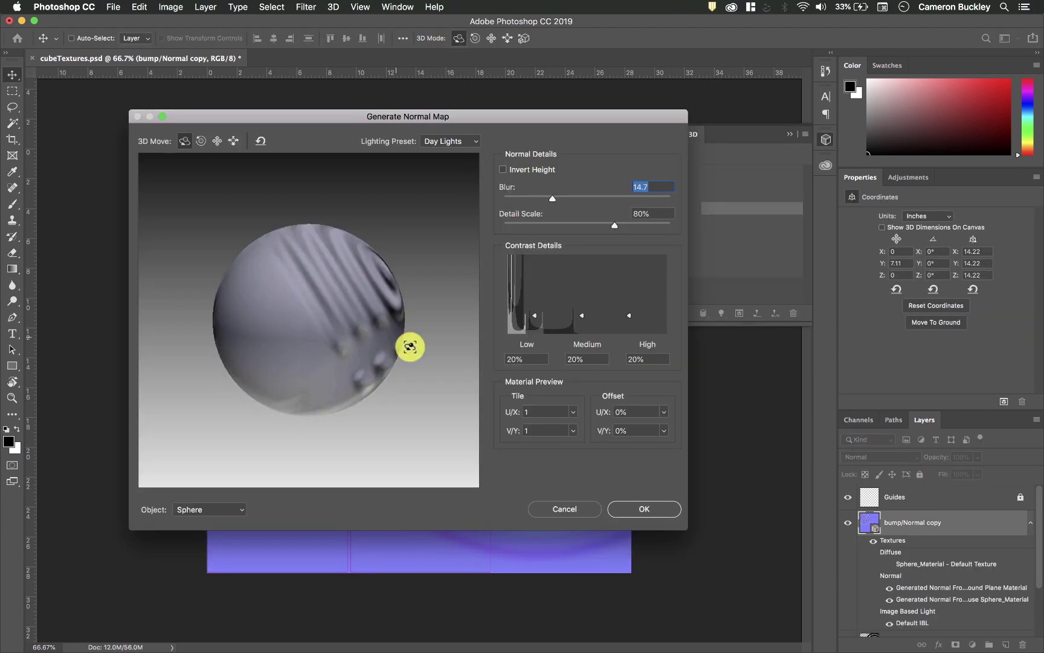
pyautogui.moveTo(484, 116); pyautogui.dragTo(713, 123)
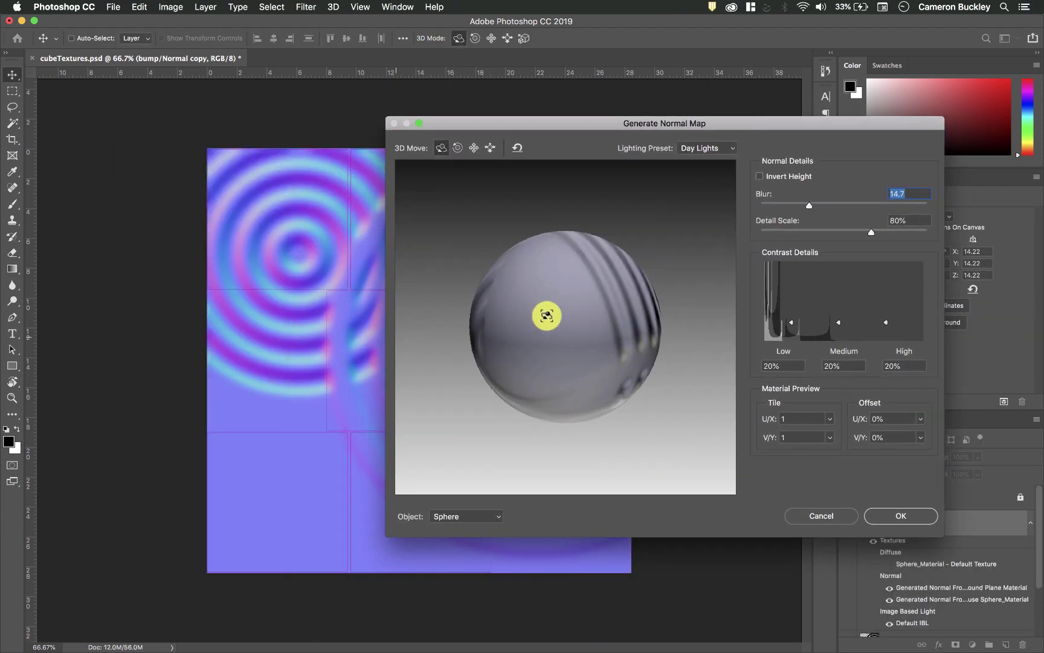
pyautogui.moveTo(546, 310); pyautogui.dragTo(656, 320)
pyautogui.moveTo(688, 125); pyautogui.dragTo(631, 394)
pyautogui.moveTo(706, 302); pyautogui.dragTo(716, 140)
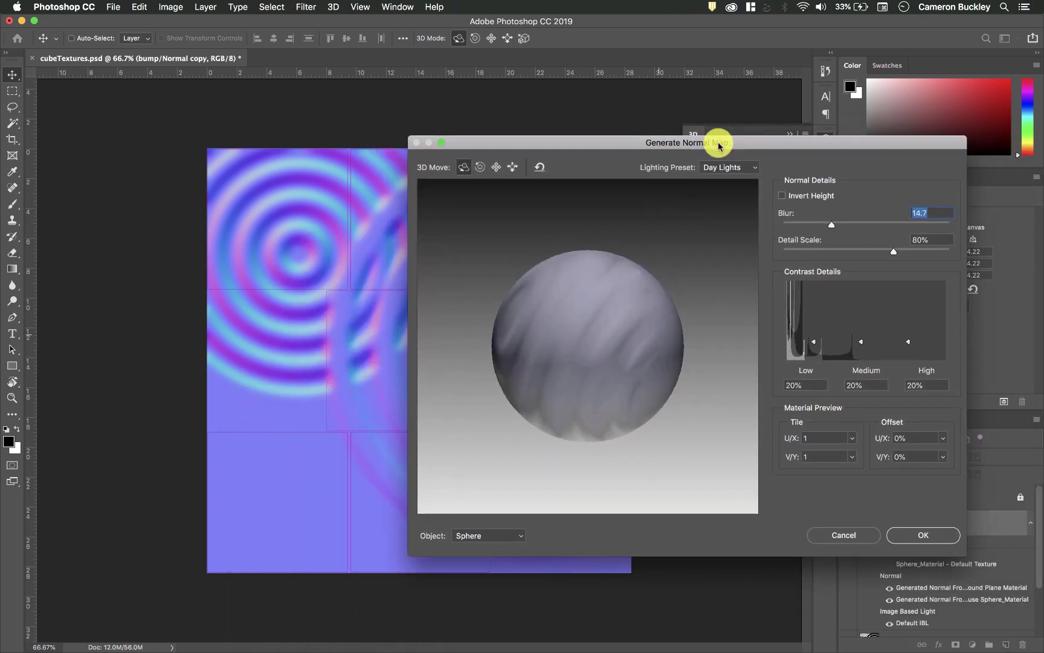
pyautogui.moveTo(830, 225); pyautogui.dragTo(781, 225)
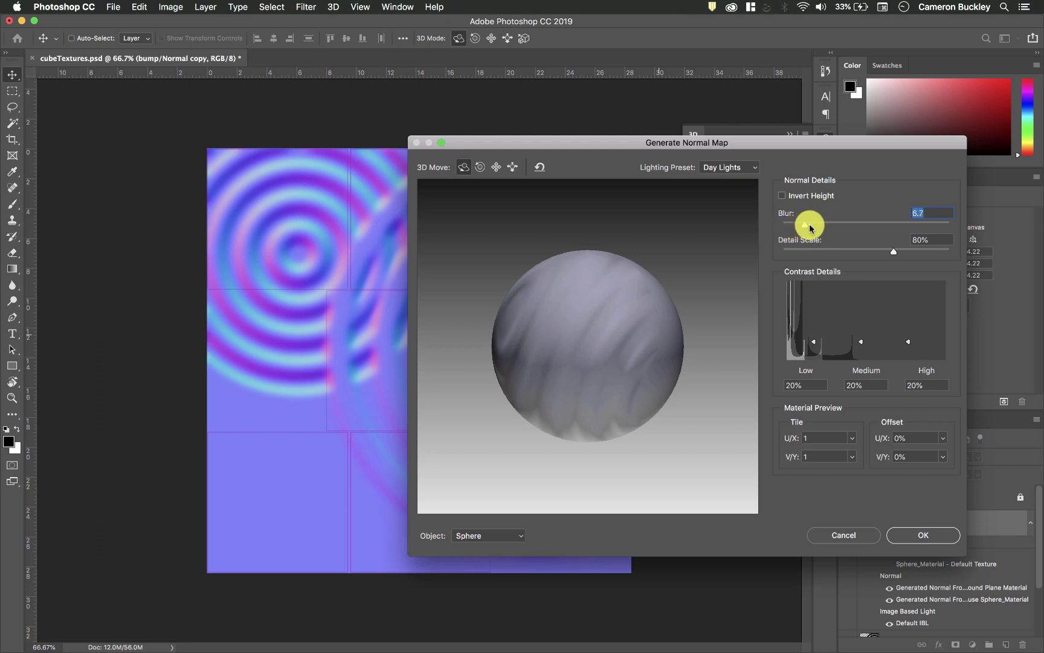
pyautogui.moveTo(812, 224); pyautogui.dragTo(815, 224)
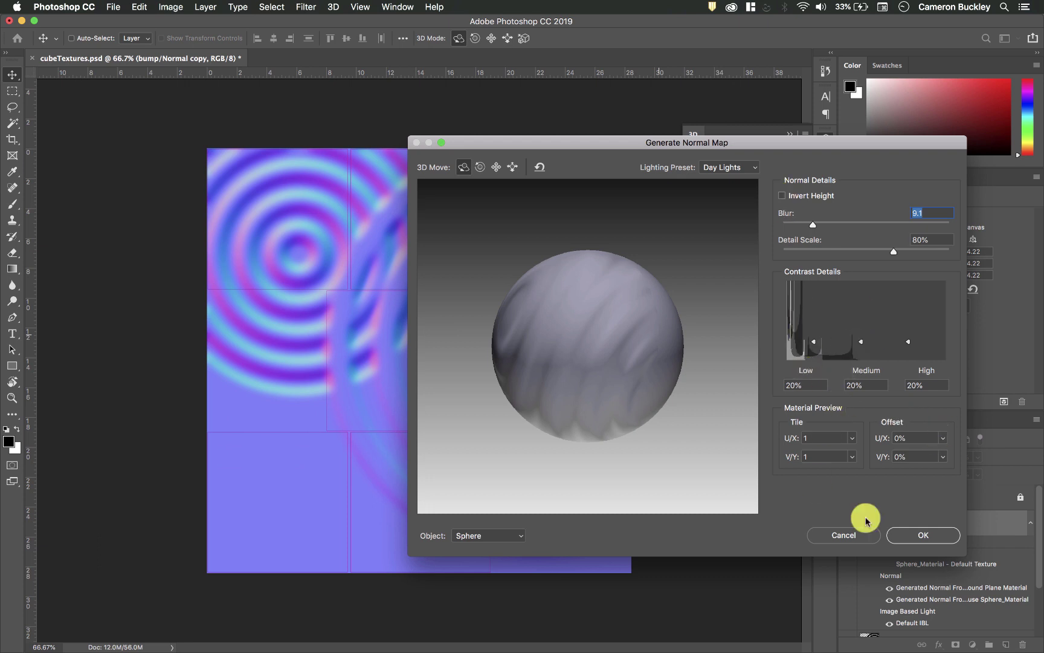
# Step: Preview the normal map on the Soda object, return the preview object to Sphere, and apply the filter
pyautogui.click(504, 534)
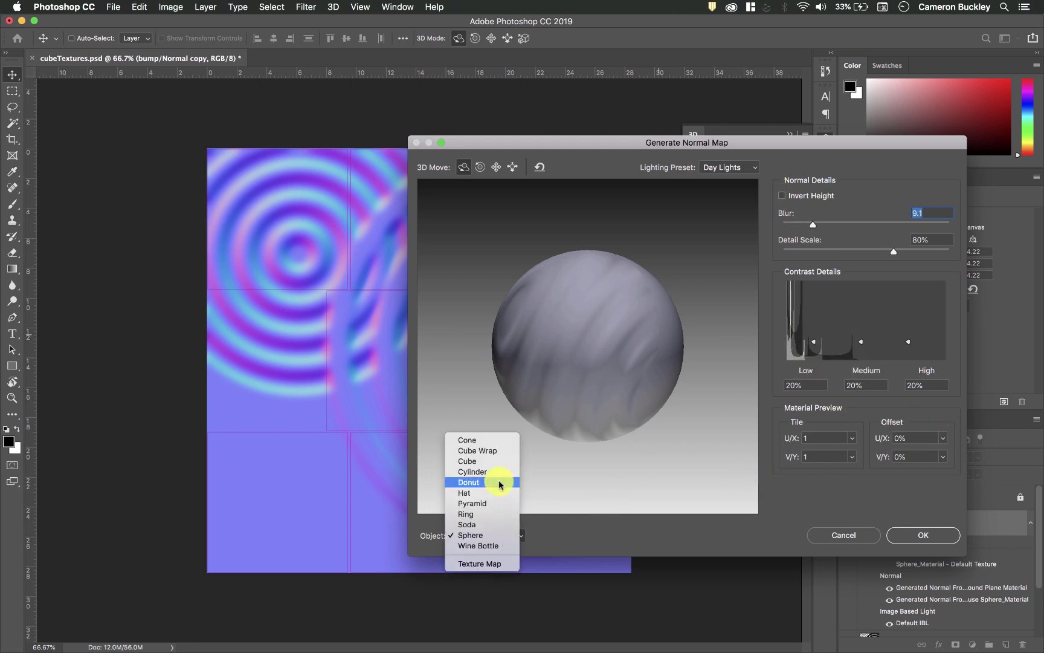
pyautogui.click(496, 524)
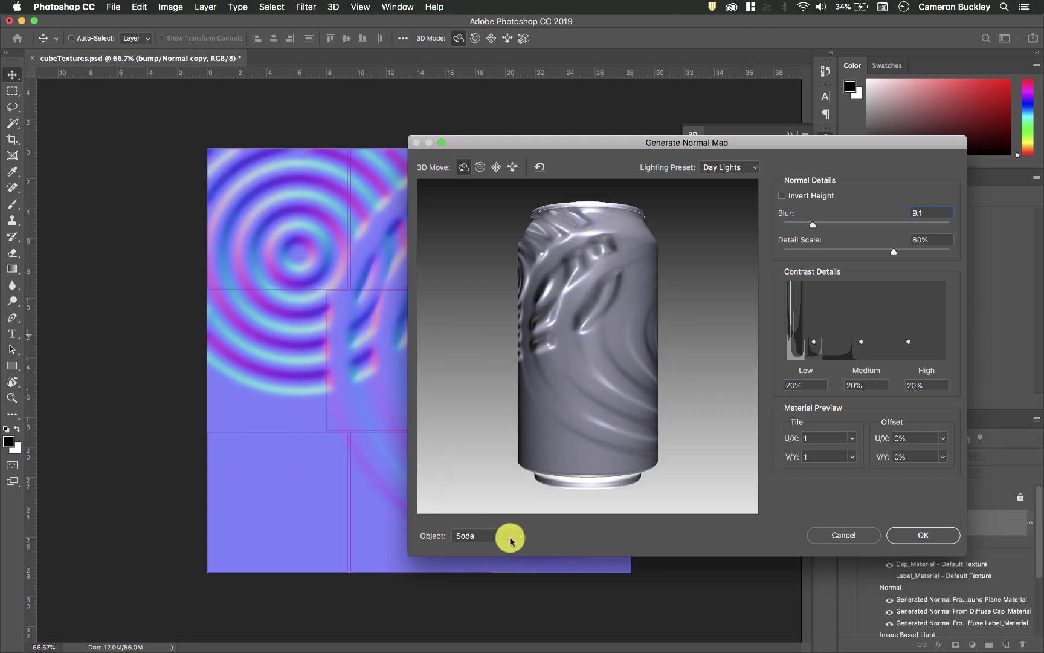
pyautogui.click(510, 540)
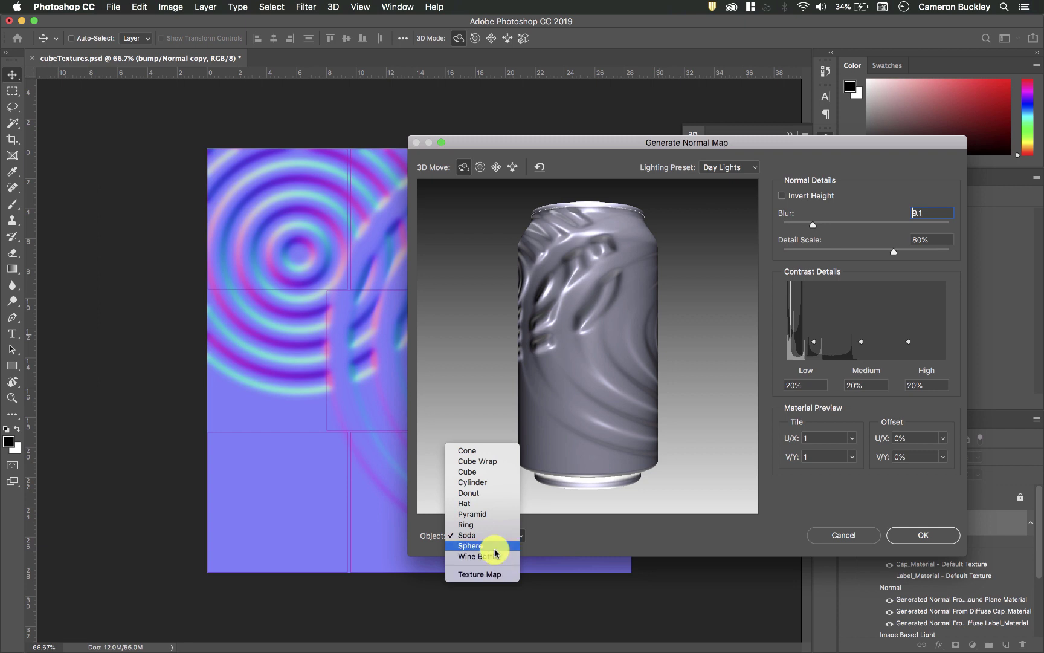
pyautogui.click(497, 546)
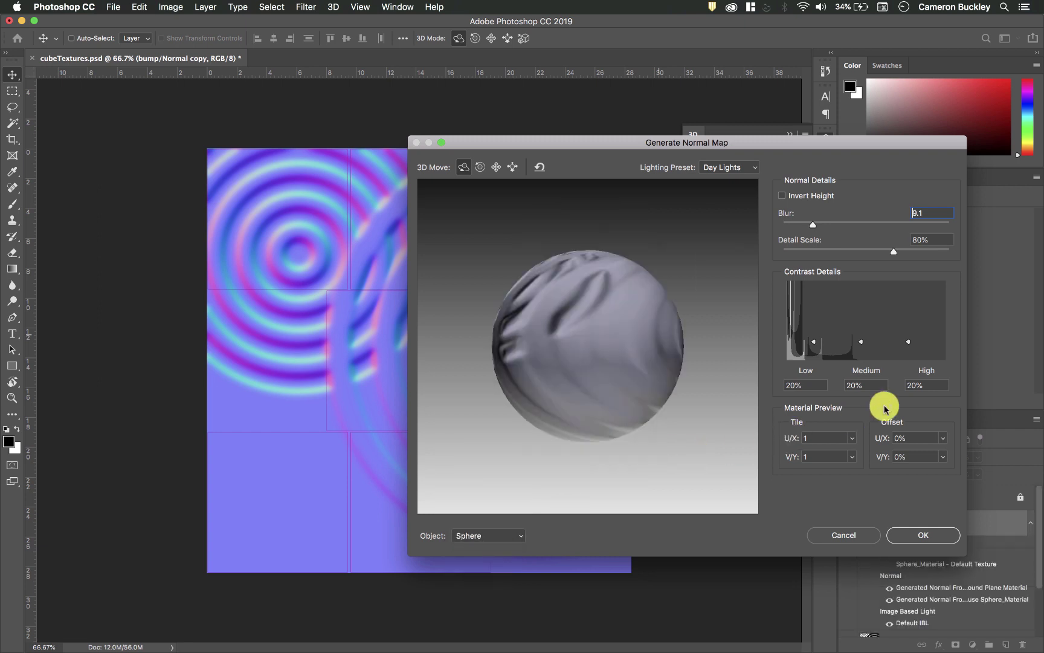
pyautogui.click(930, 539)
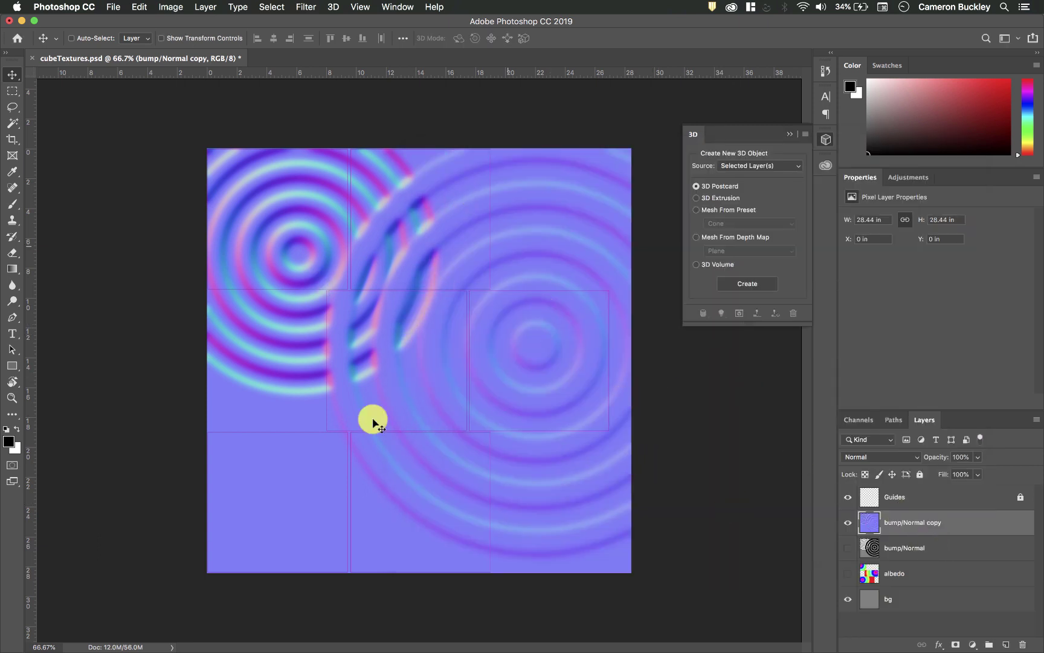
# Step: Compare the generated normal map with the original bump/Normal layer by toggling their visibility, leaving only the normal map copy shown
pyautogui.click(848, 522)
pyautogui.click(848, 522)
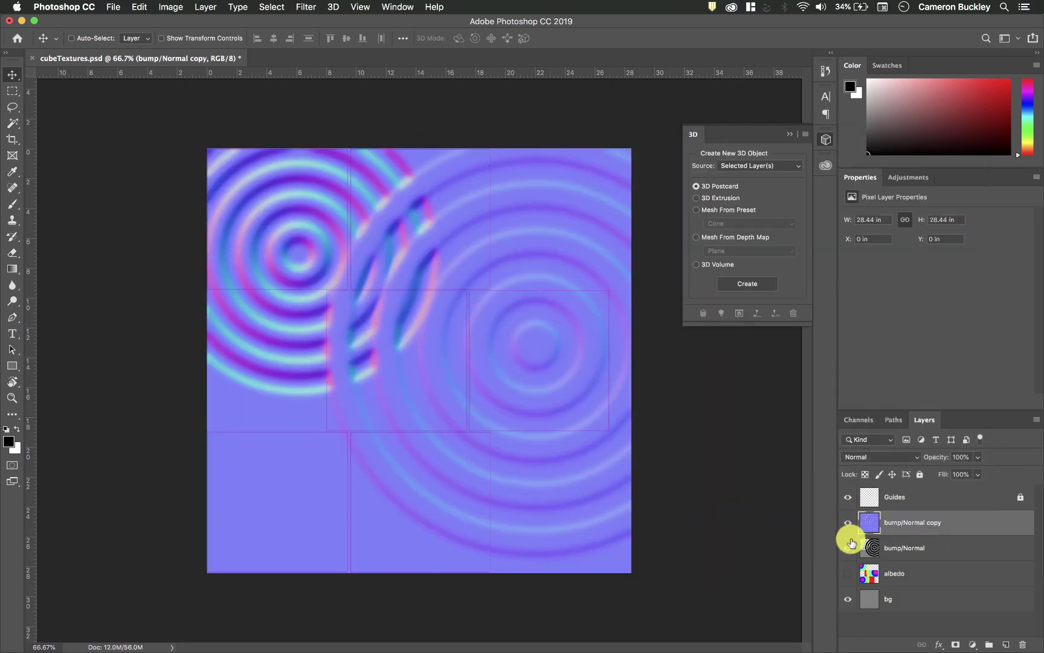
pyautogui.click(851, 531)
pyautogui.click(847, 550)
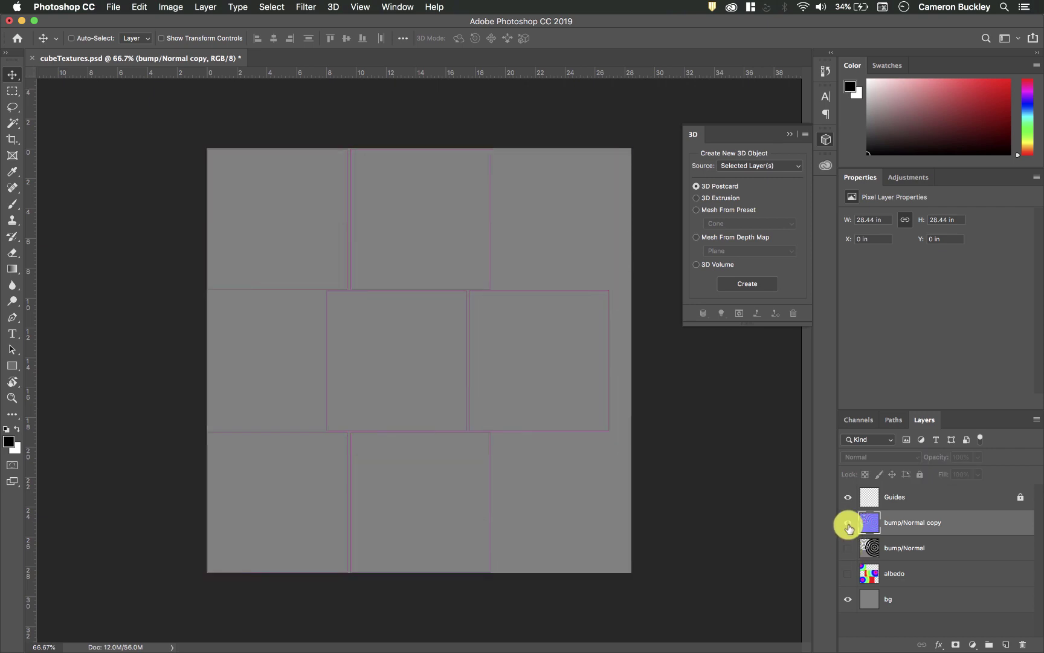
pyautogui.click(846, 522)
pyautogui.click(847, 524)
pyautogui.click(848, 524)
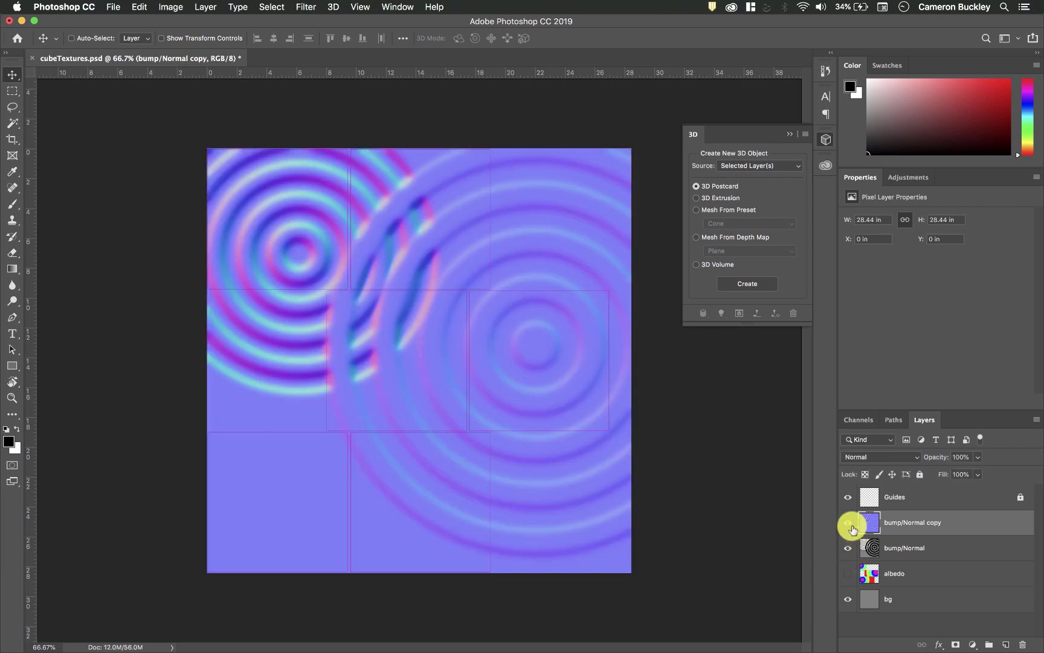
pyautogui.click(848, 524)
pyautogui.click(848, 524)
pyautogui.click(849, 549)
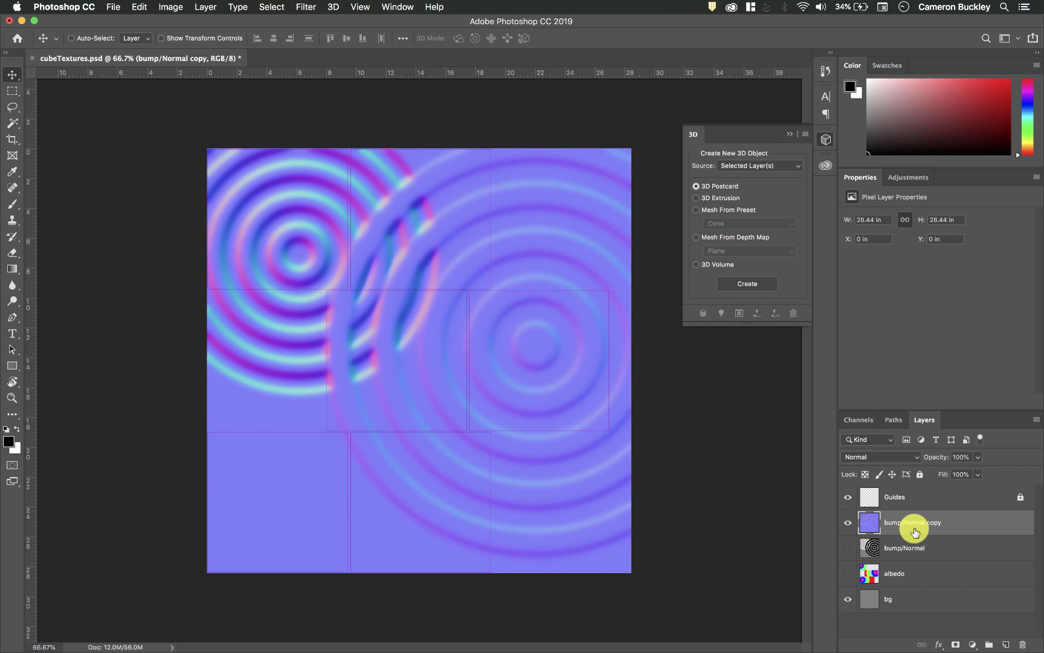
# Step: Hide the Guides layer and save a TIFF copy without layers as cubeTextures-Normal.tif in the images folder, using LZW compression
pyautogui.click(847, 497)
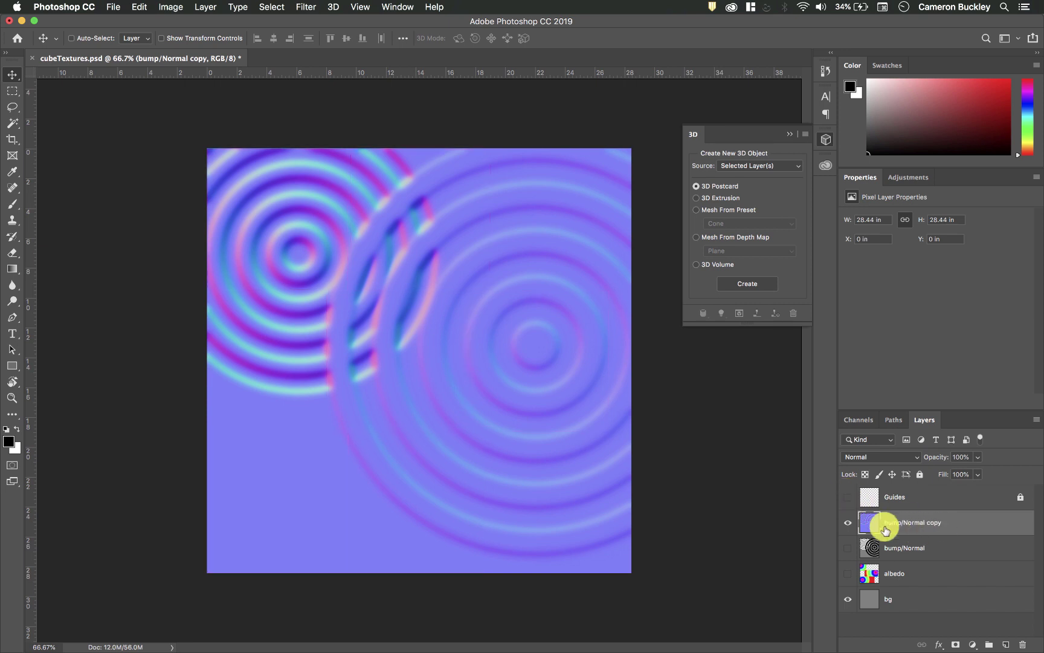
pyautogui.click(115, 8)
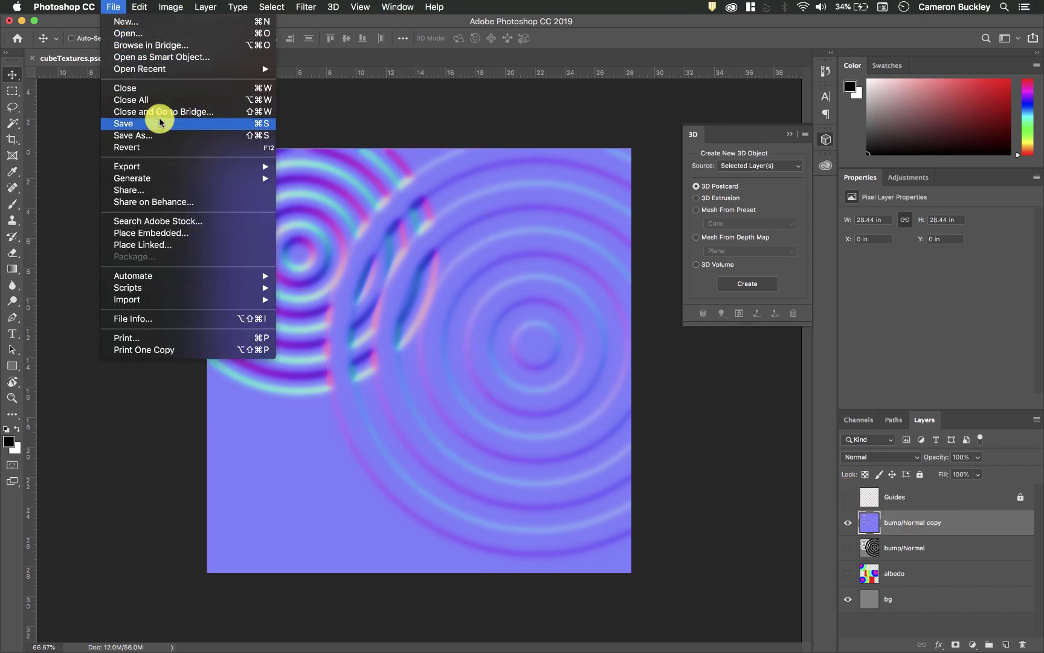
pyautogui.click(164, 131)
pyautogui.click(556, 368)
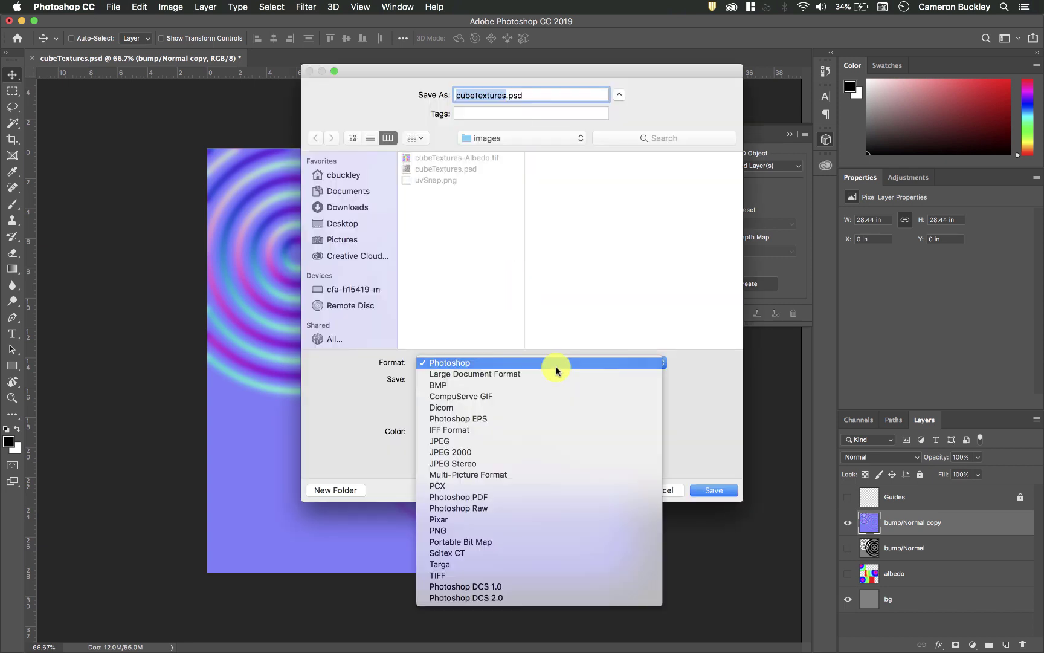
pyautogui.click(525, 574)
pyautogui.click(430, 416)
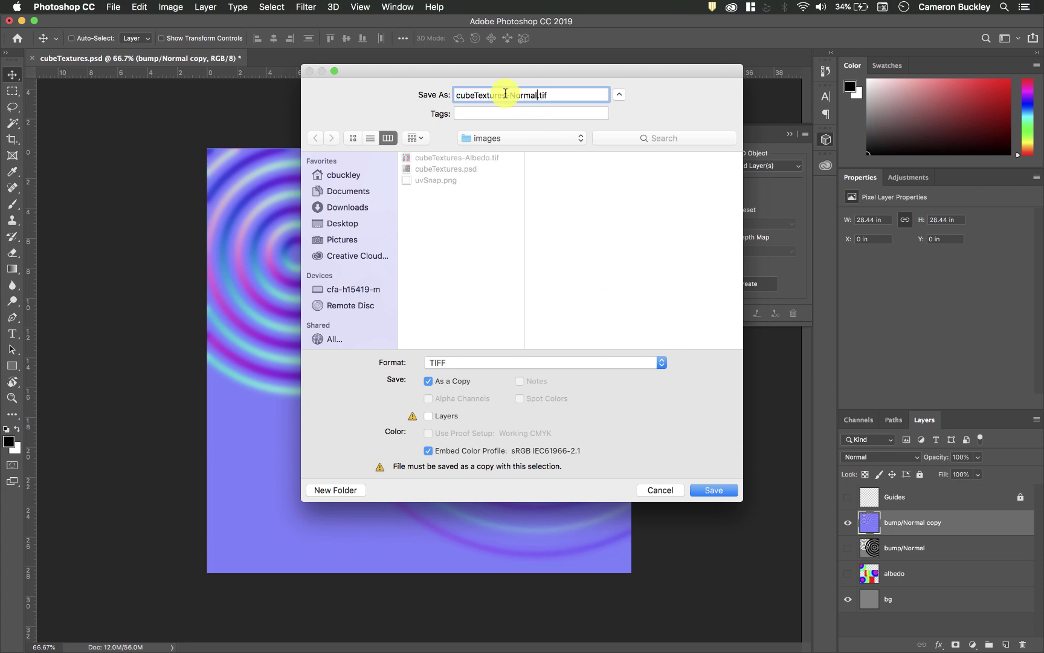
pyautogui.click(725, 493)
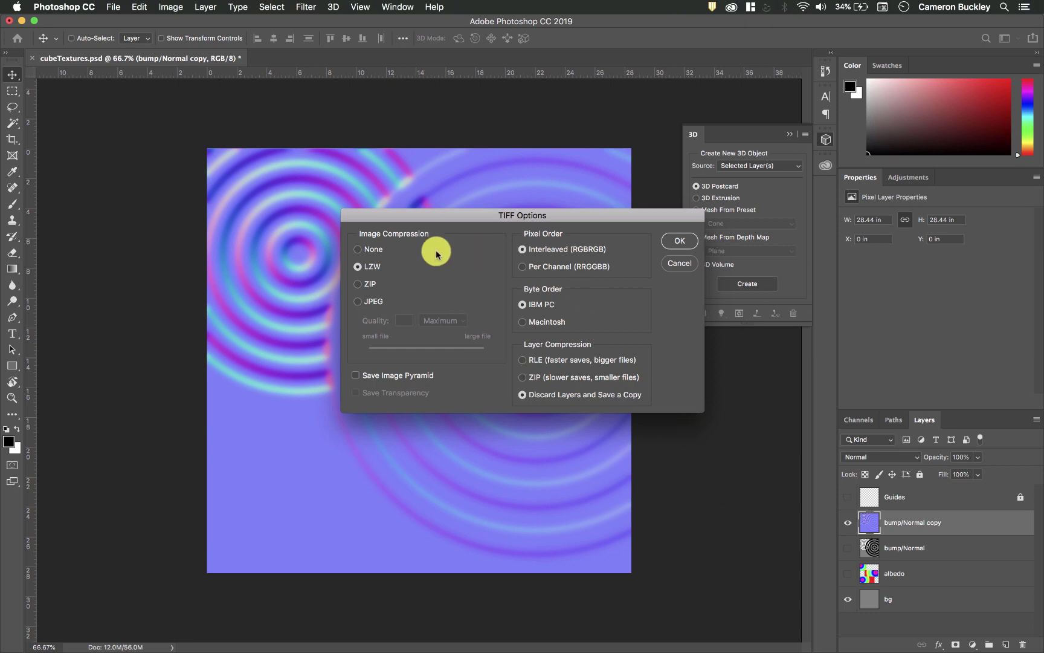
pyautogui.click(680, 241)
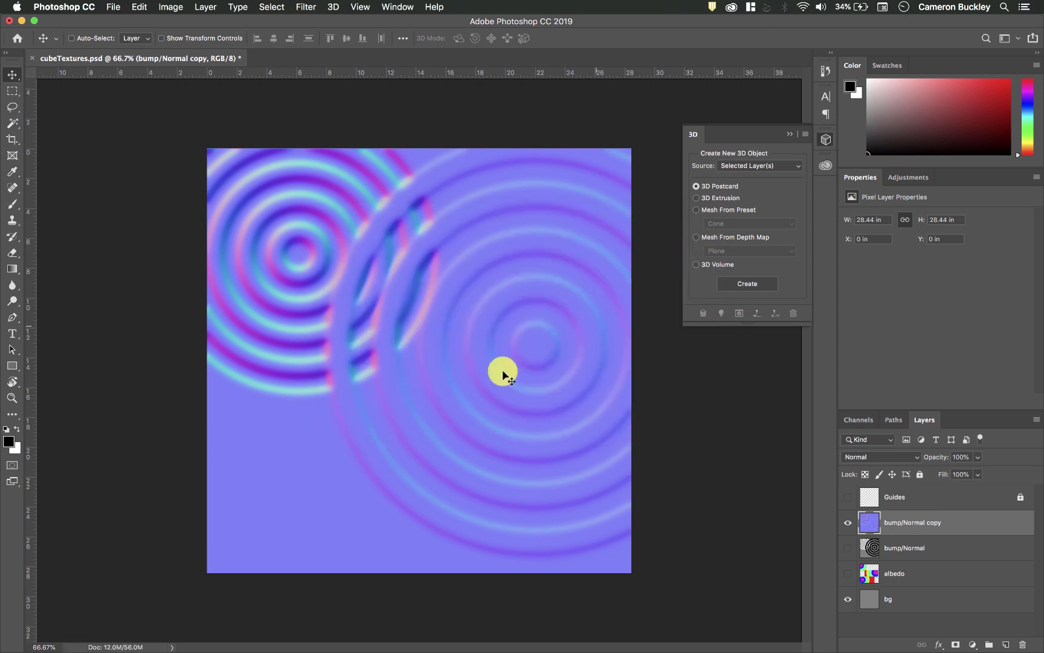
# Step: Close cubeTextures.psd with its changes saved, and review the texture files in the project's images folder
pyautogui.click(9, 20)
pyautogui.click(616, 225)
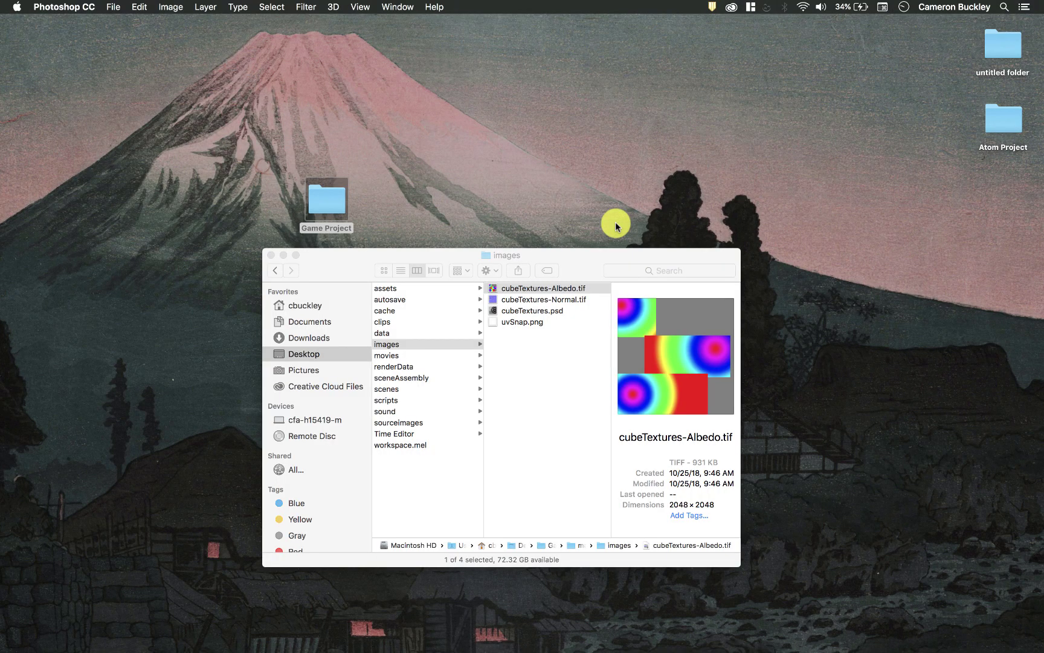
pyautogui.click(550, 306)
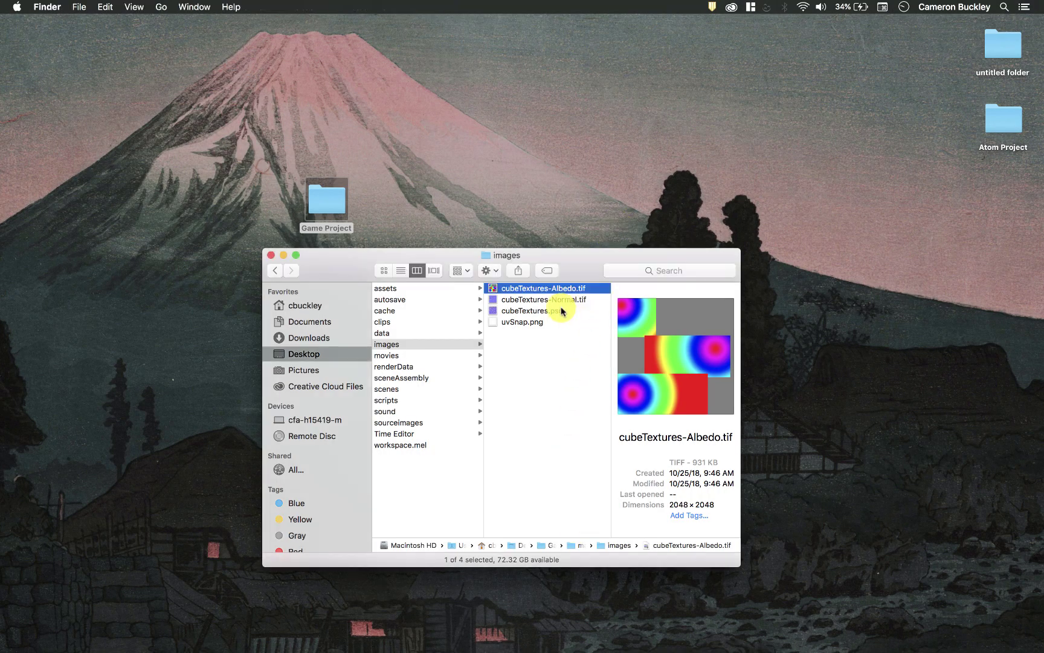
pyautogui.click(547, 310)
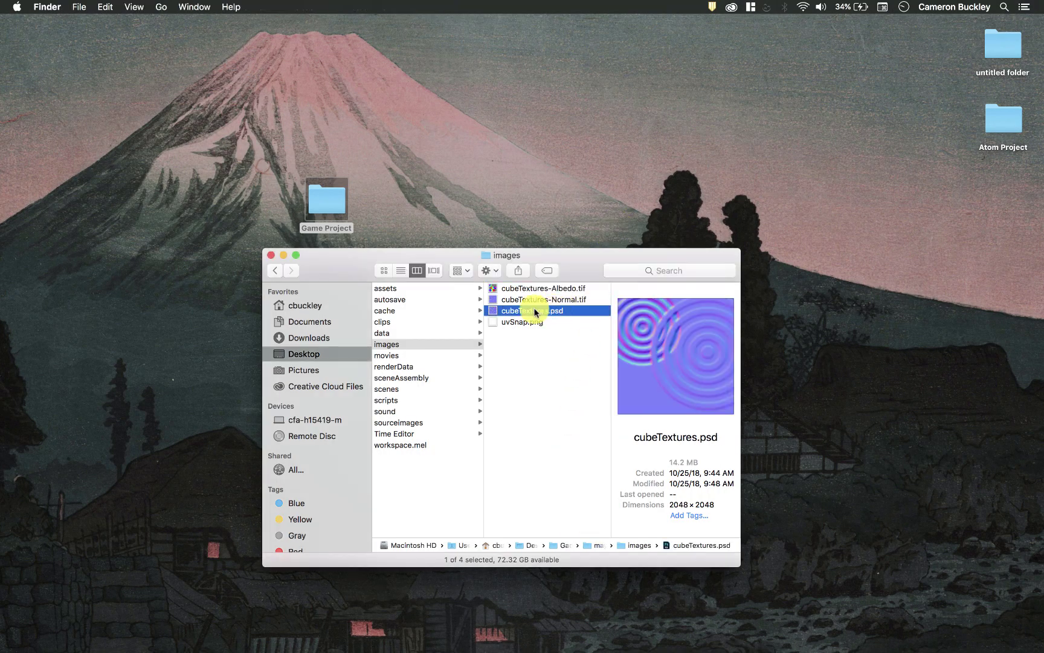
pyautogui.click(542, 324)
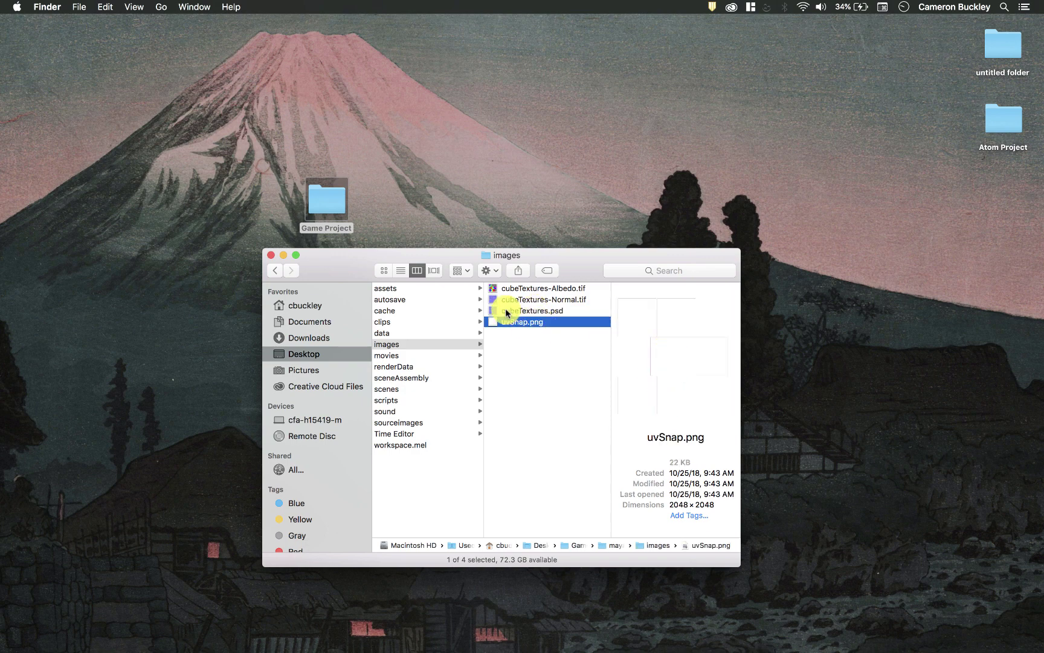
pyautogui.click(537, 300)
pyautogui.click(551, 287)
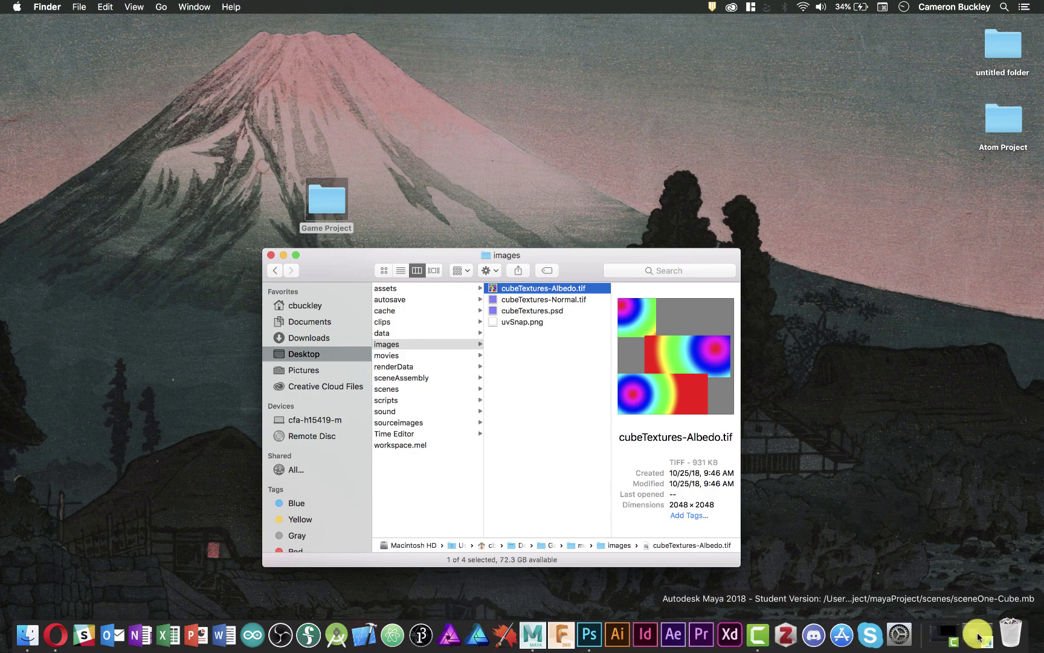
# Step: Switch to Maya and assign a new Stingray PBS material to the cube
pyautogui.click(979, 636)
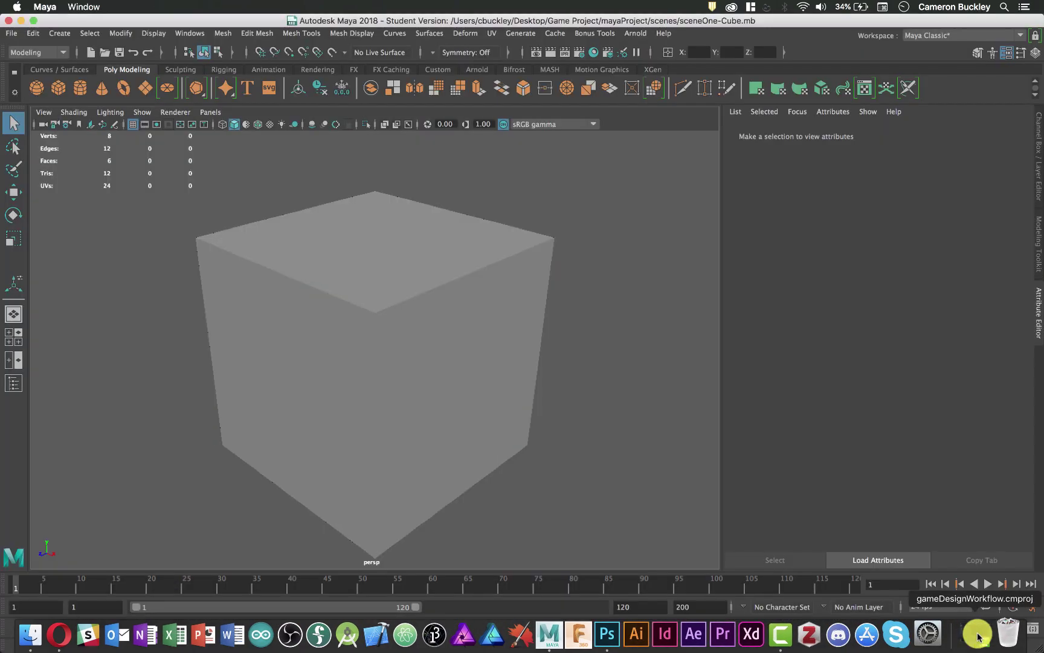
pyautogui.click(444, 321)
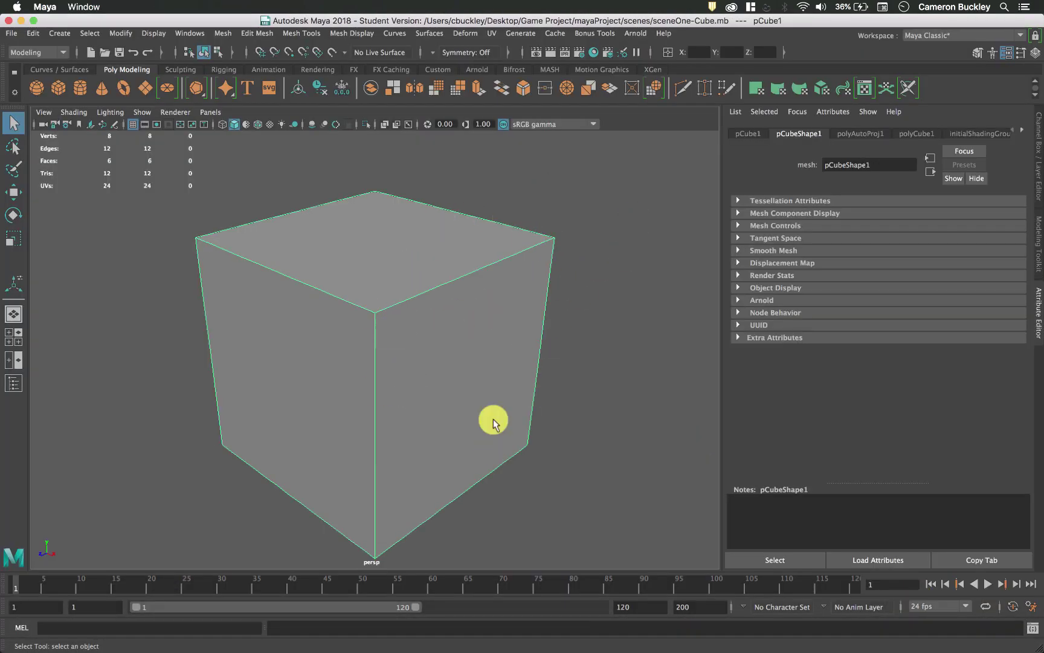
pyautogui.scroll(-2, 480, 403)
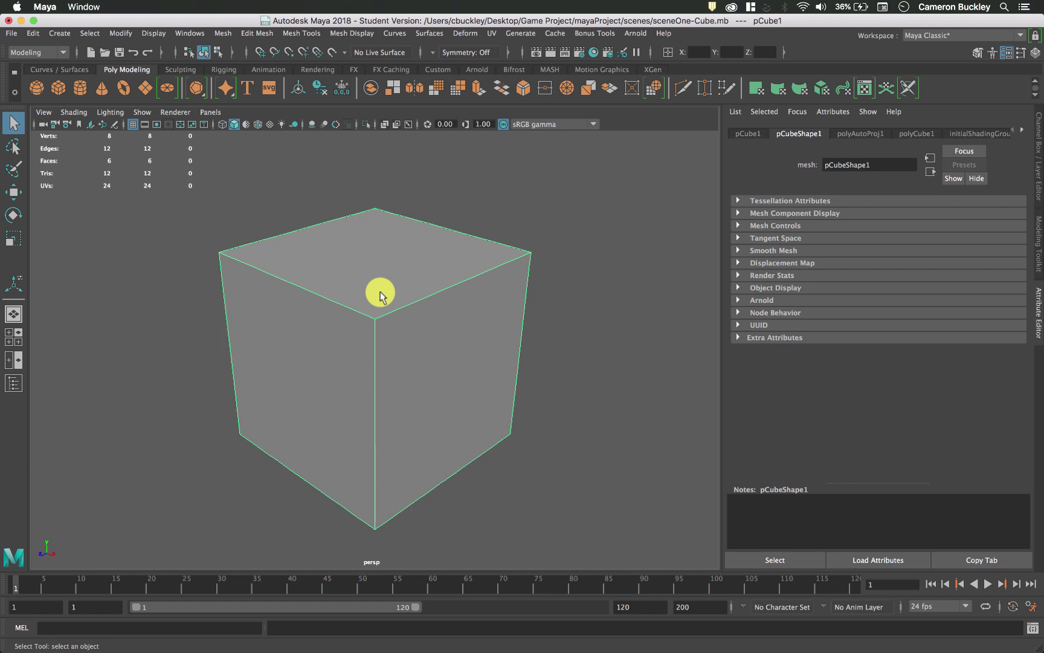
pyautogui.rightClick(391, 242)
pyautogui.moveTo(391, 241); pyautogui.dragTo(373, 565, button='right')
pyautogui.moveTo(454, 193); pyautogui.dragTo(394, 150)
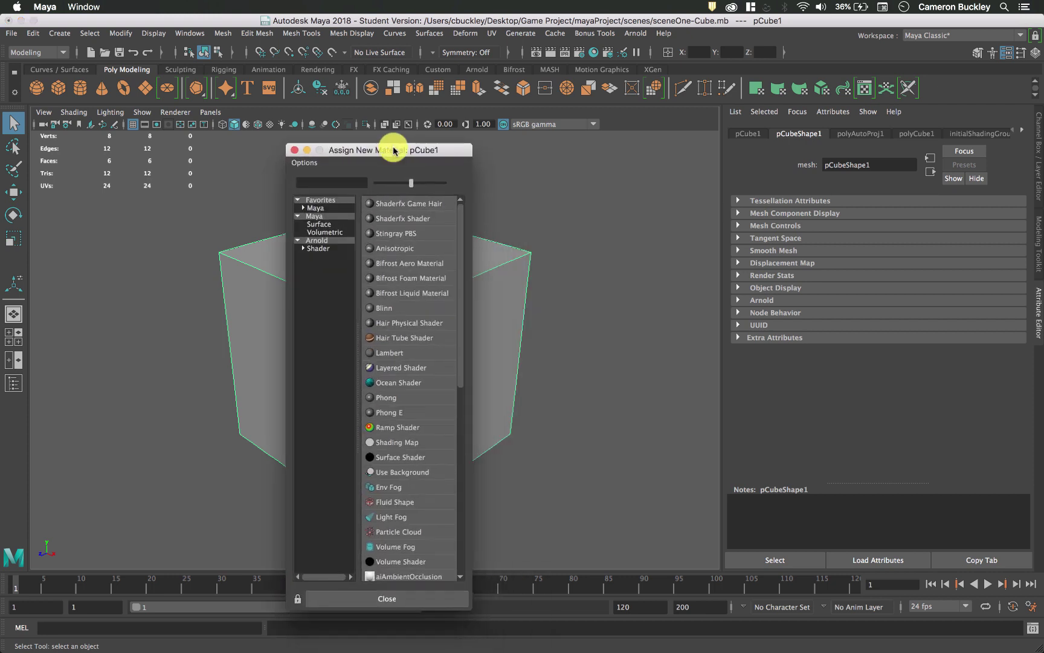
pyautogui.click(340, 181)
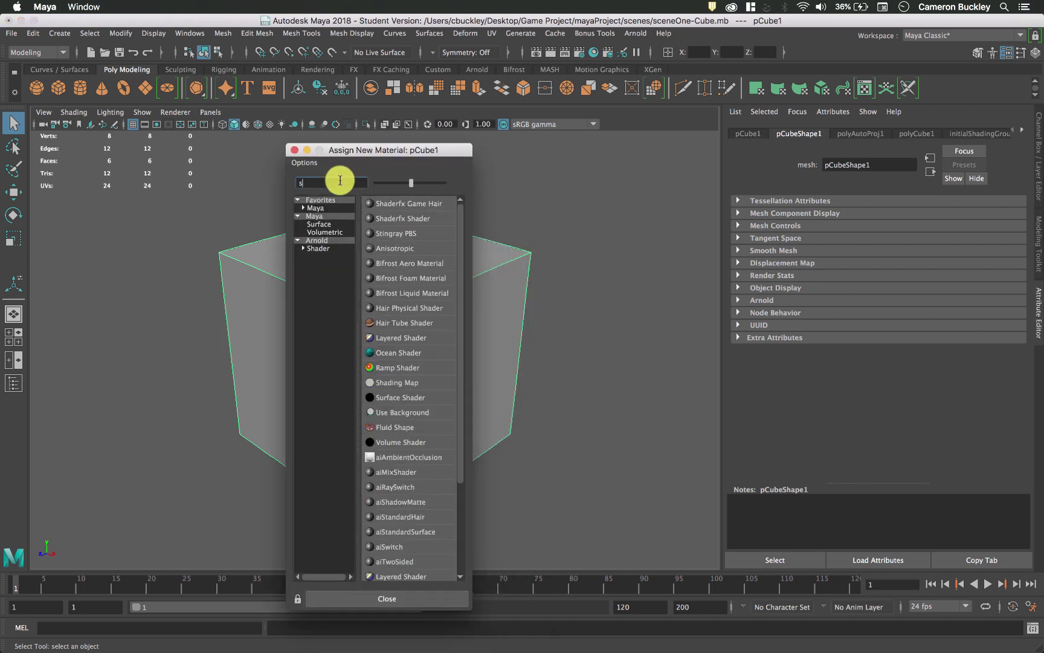
pyautogui.write('sting')
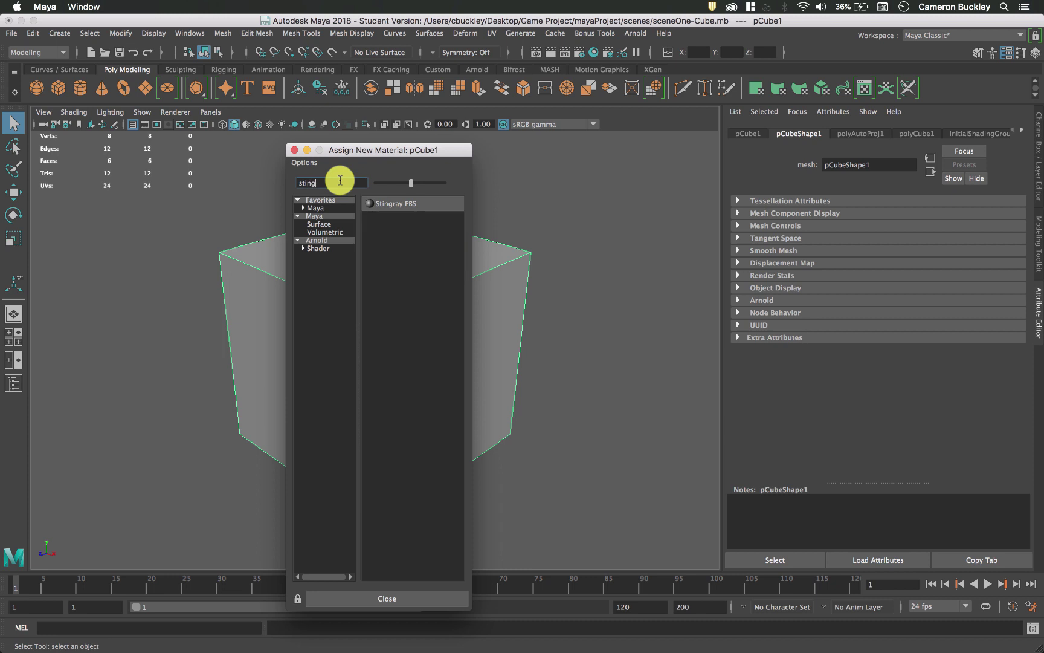
pyautogui.click(421, 207)
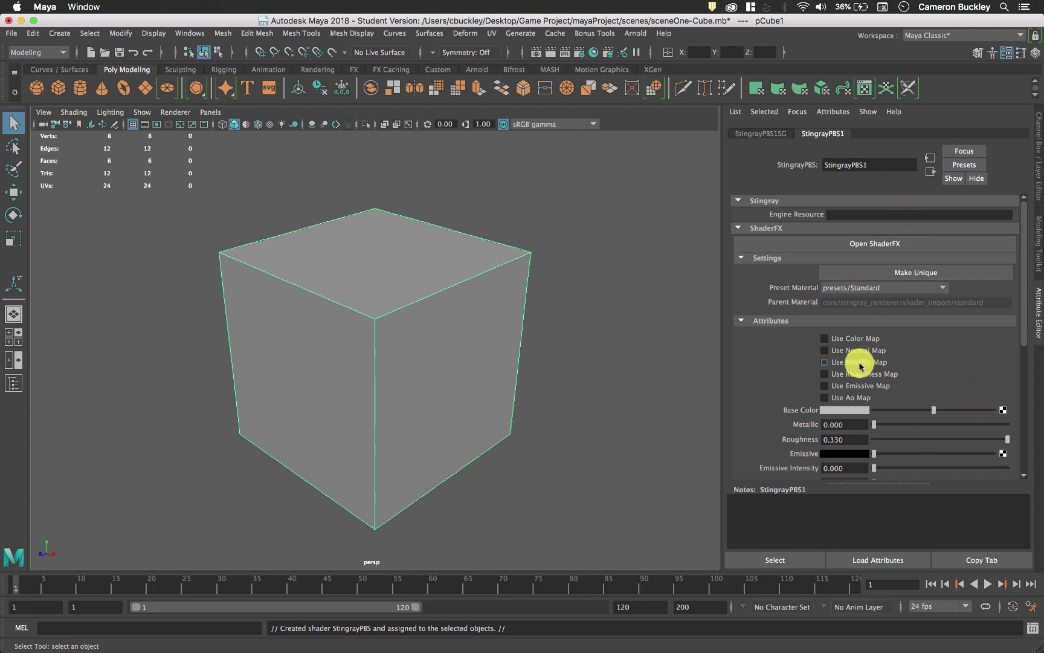
# Step: Turn on hardware texturing in the perspective viewport so the cube displays its material's textures
pyautogui.scroll(-3, 859, 366)
pyautogui.scroll(-2, 859, 365)
pyautogui.scroll(5, 859, 366)
pyautogui.click(72, 111)
pyautogui.click(63, 305)
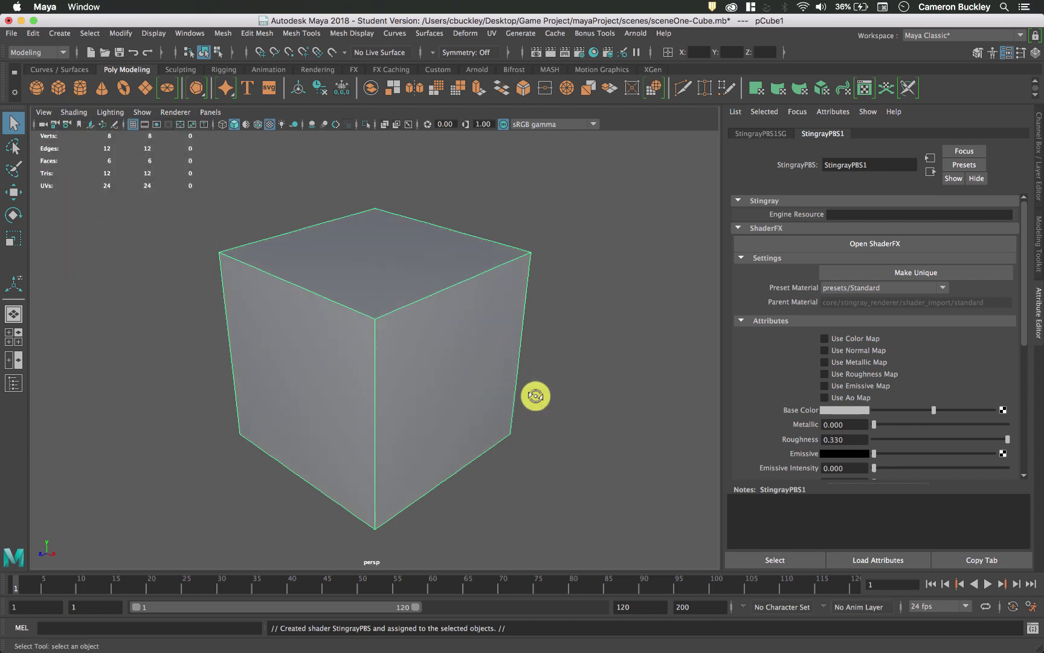
pyautogui.keyDown('alt'); pyautogui.moveTo(535, 396); pyautogui.dragTo(506, 392); pyautogui.keyUp('alt')
# Step: Rename the cube's Stingray PBS material to cubeMaterial
pyautogui.click(886, 163)
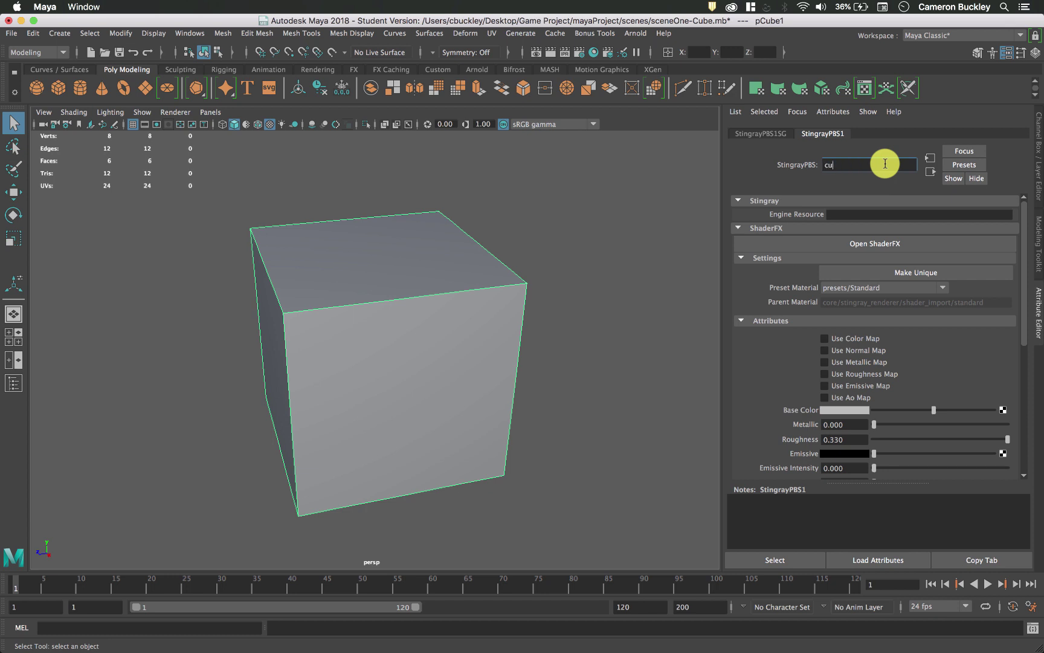
pyautogui.write('cubeMaterial')
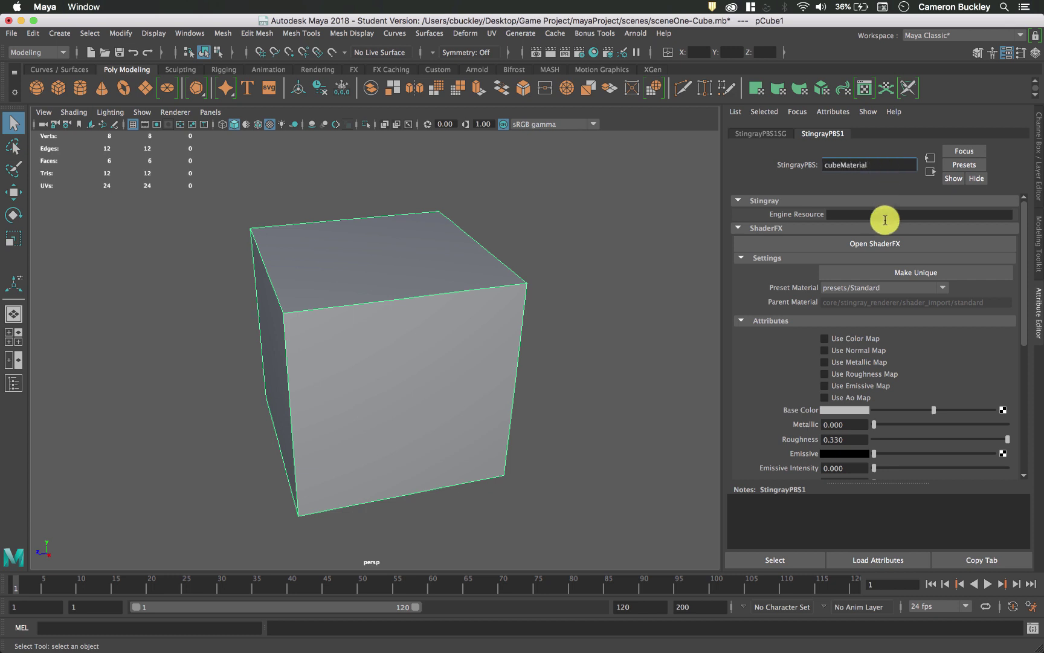
pyautogui.click(885, 214)
# Step: Enable the color map and normal map options in cubeMaterial's attributes
pyautogui.scroll(-5, 906, 347)
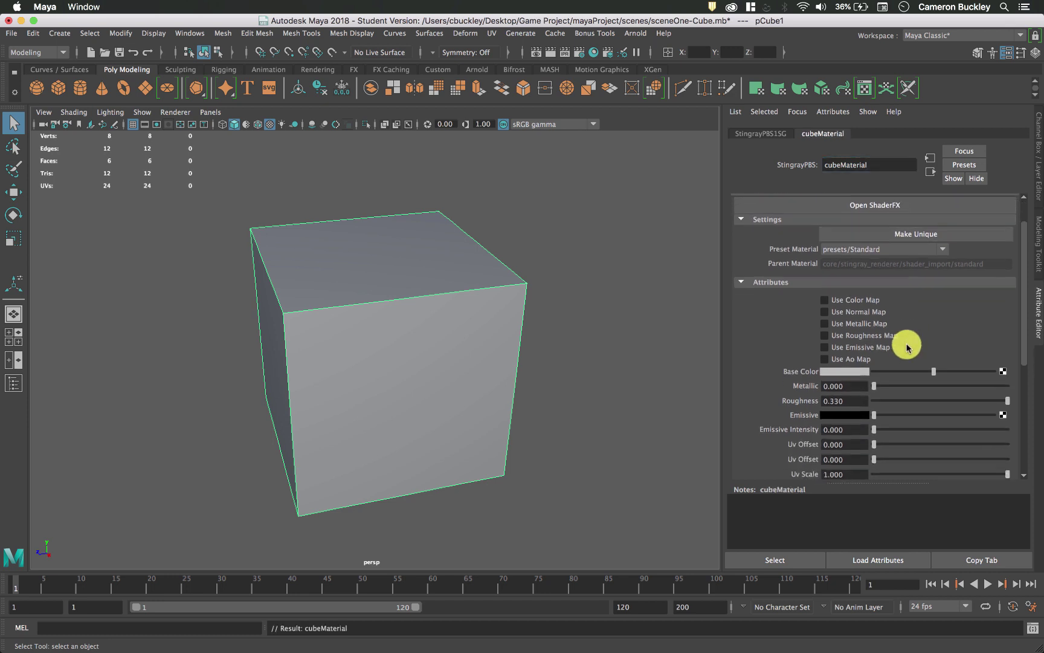
pyautogui.scroll(-1, 864, 273)
pyautogui.scroll(4, 864, 274)
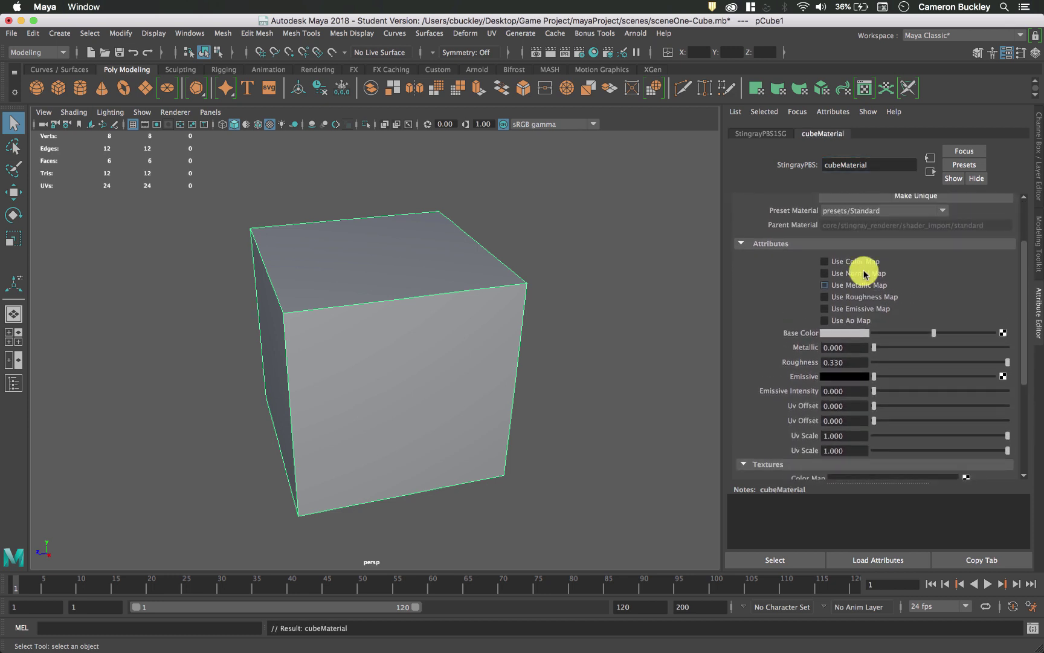
pyautogui.scroll(-3, 864, 273)
pyautogui.scroll(2, 864, 273)
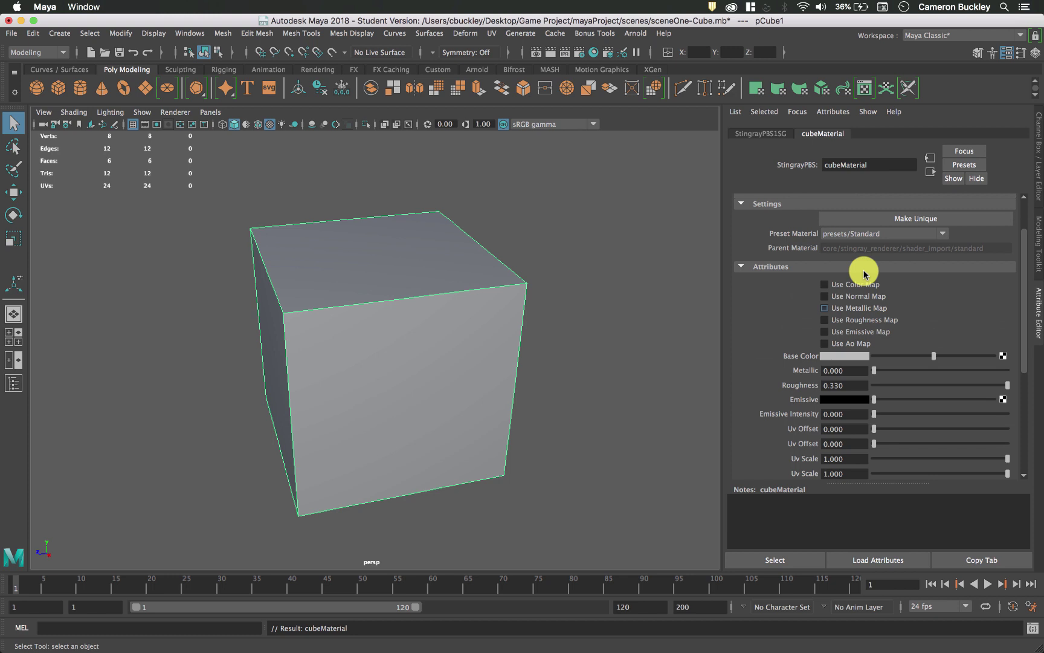
pyautogui.click(823, 288)
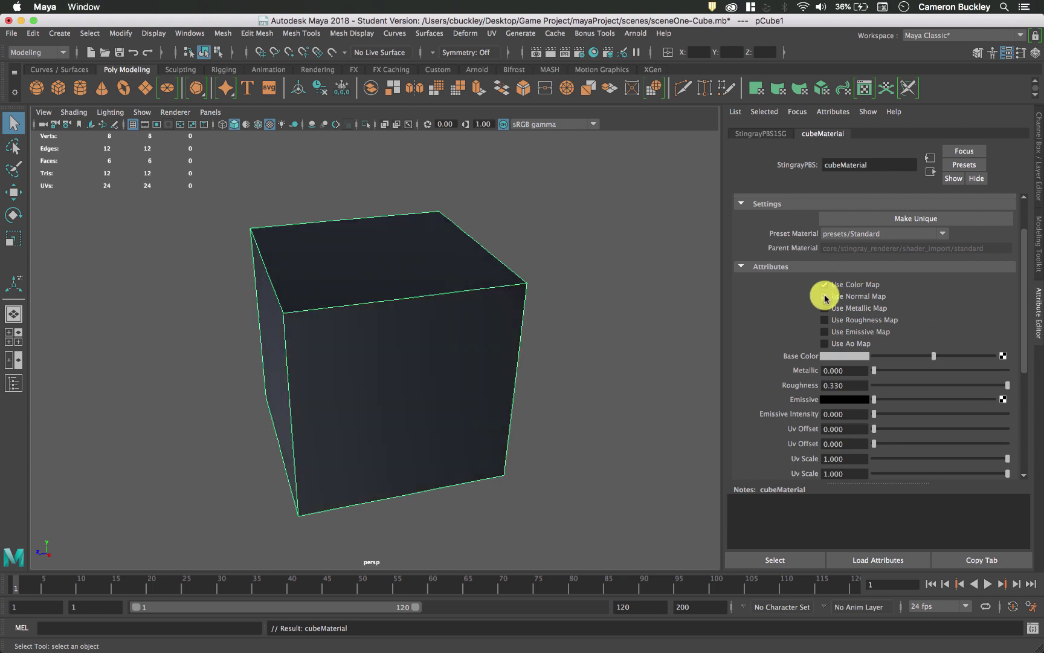
pyautogui.click(824, 297)
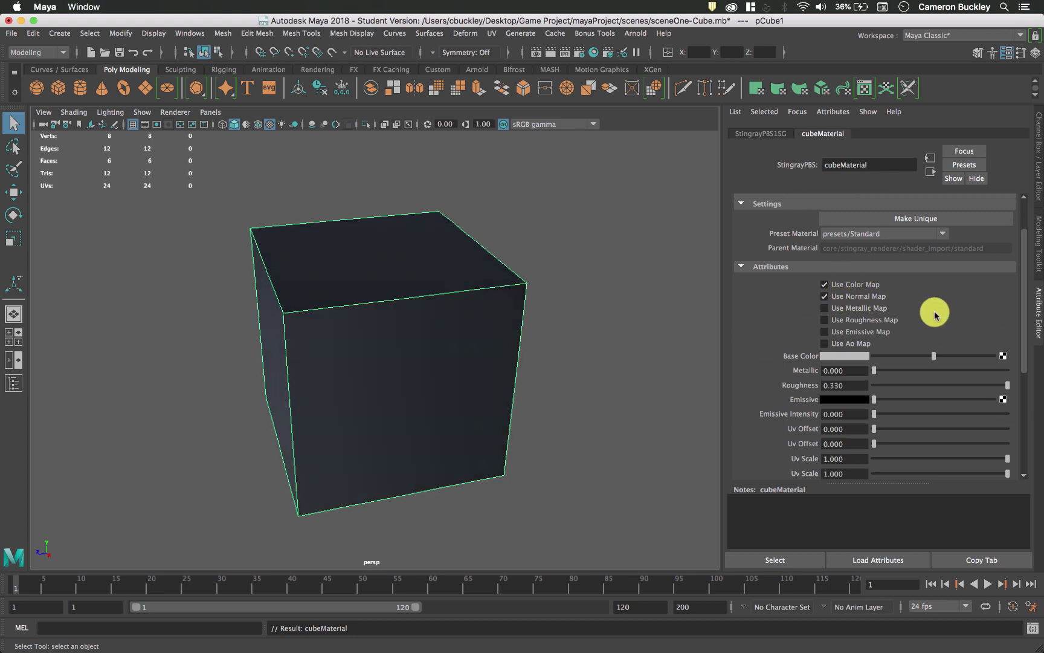
# Step: Load cubeTextures-Albedo.tif from the project's images folder as the material's color map
pyautogui.scroll(-3, 934, 311)
pyautogui.scroll(-6, 934, 311)
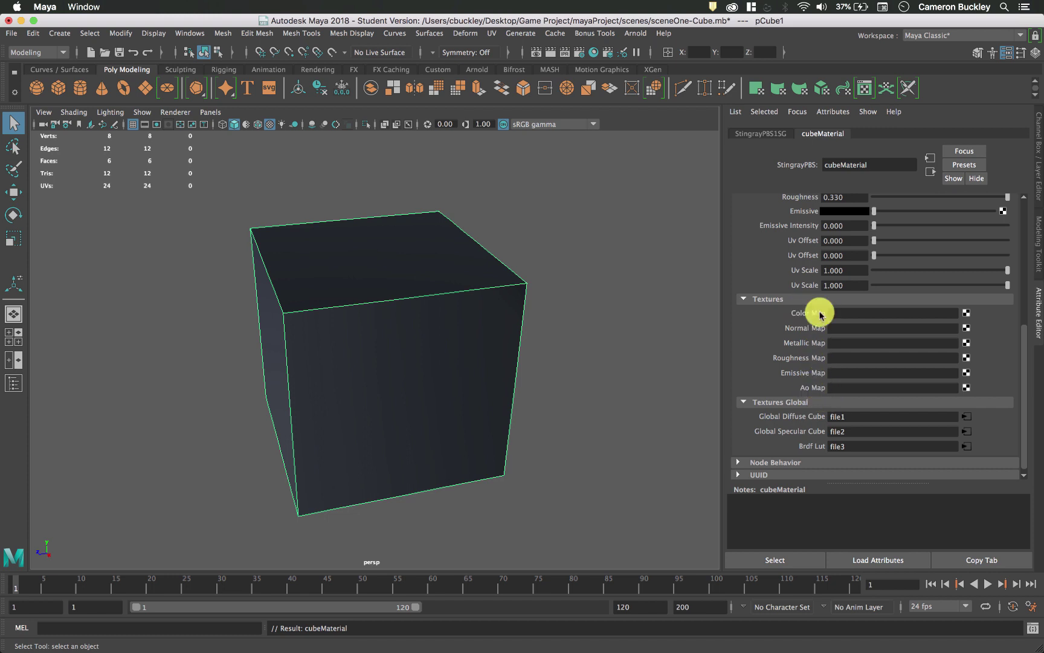
pyautogui.click(966, 312)
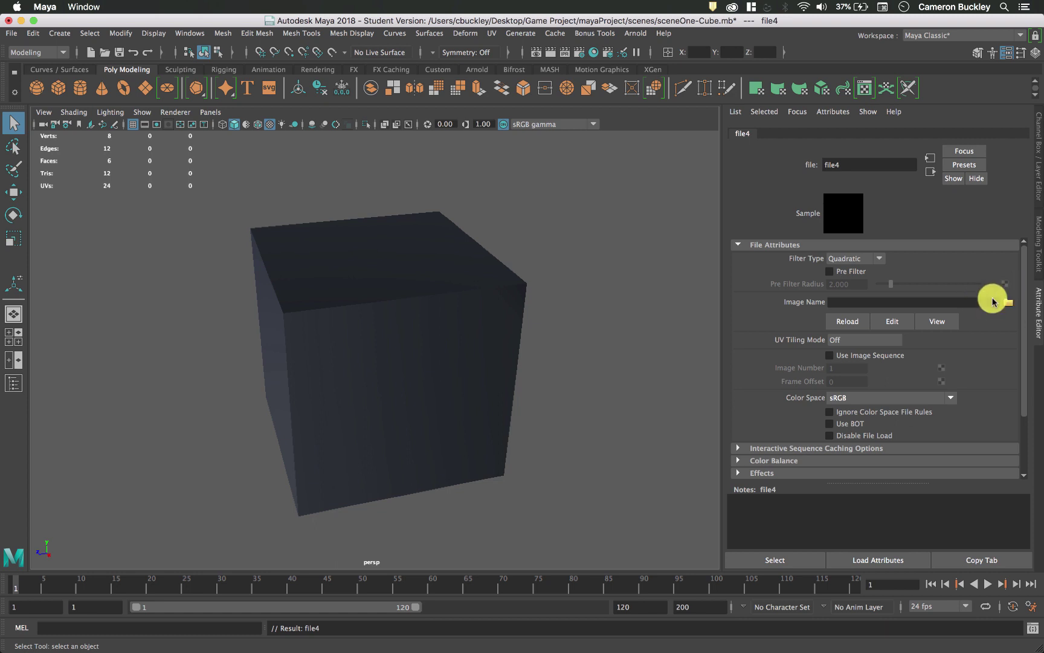
pyautogui.click(1009, 303)
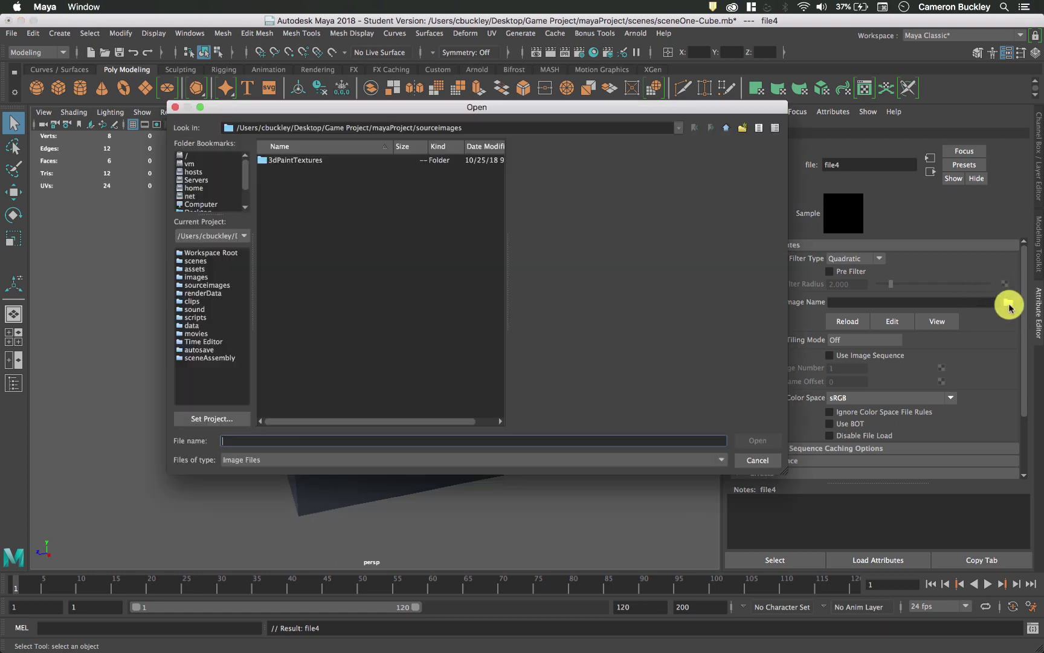
pyautogui.click(726, 128)
pyautogui.doubleClick(293, 210)
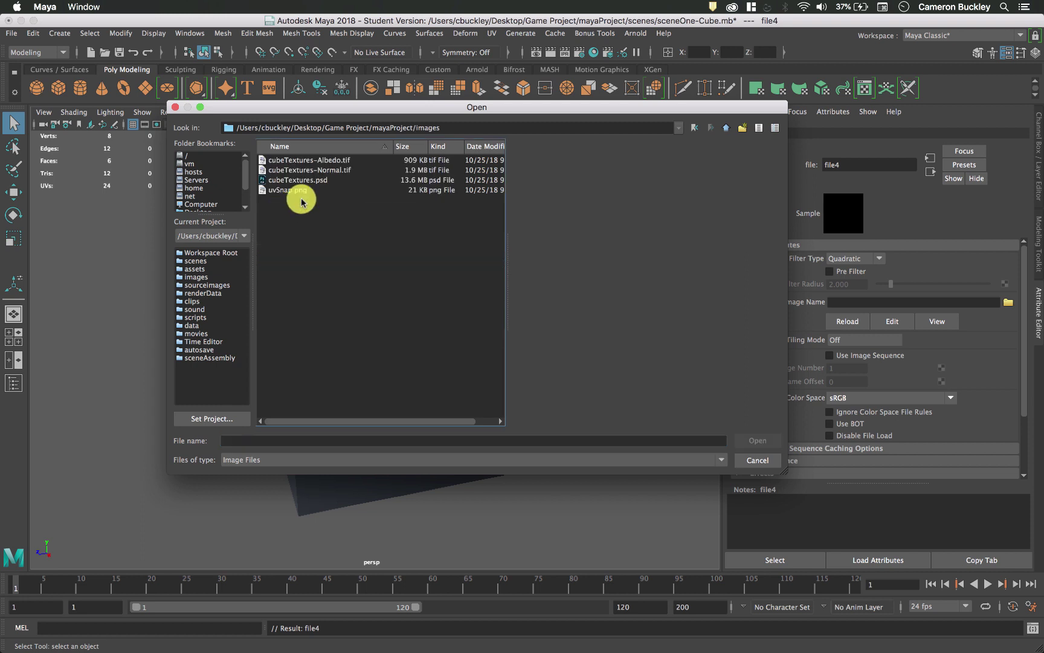
pyautogui.click(339, 159)
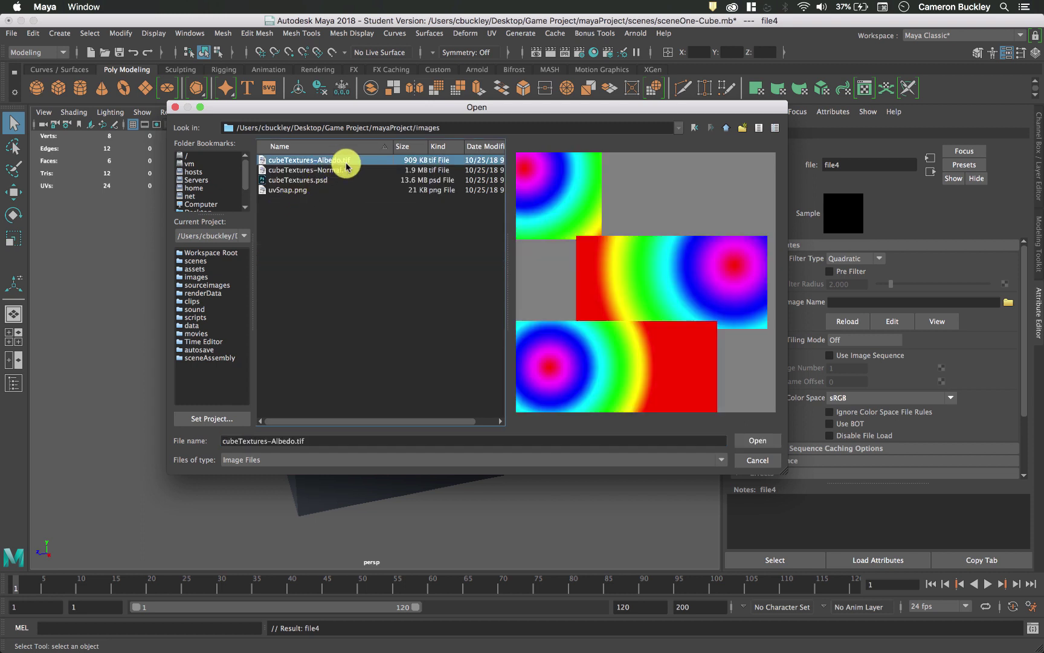
pyautogui.click(758, 440)
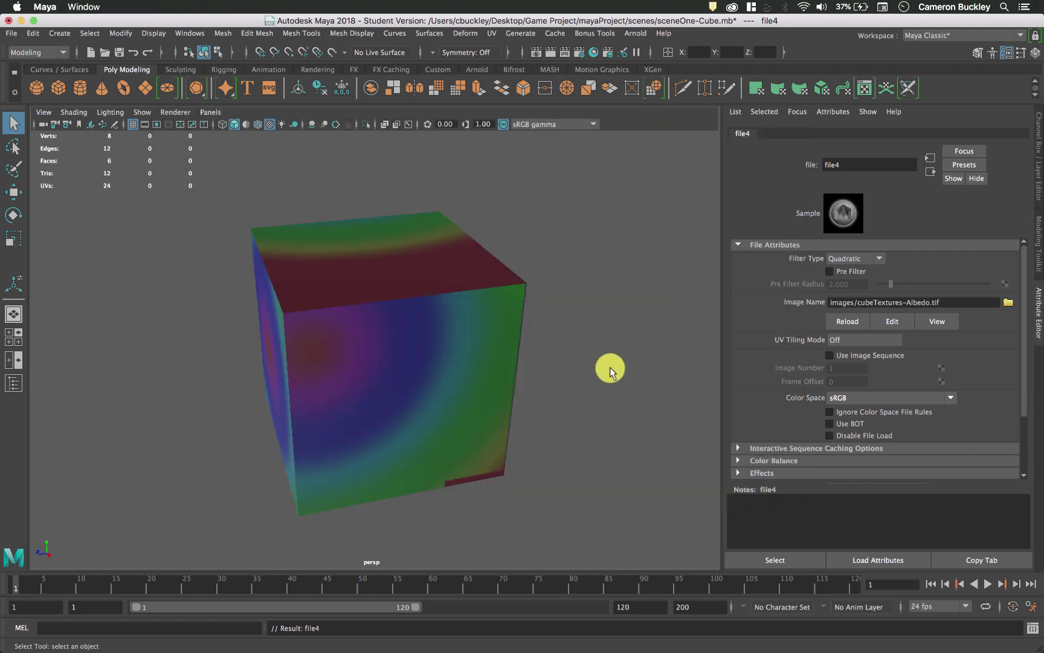
# Step: Reselect the cube, reopen cubeMaterial's attributes and load cubeTextures-Normal.tif from the images folder as its normal map
pyautogui.click(644, 315)
pyautogui.click(450, 330)
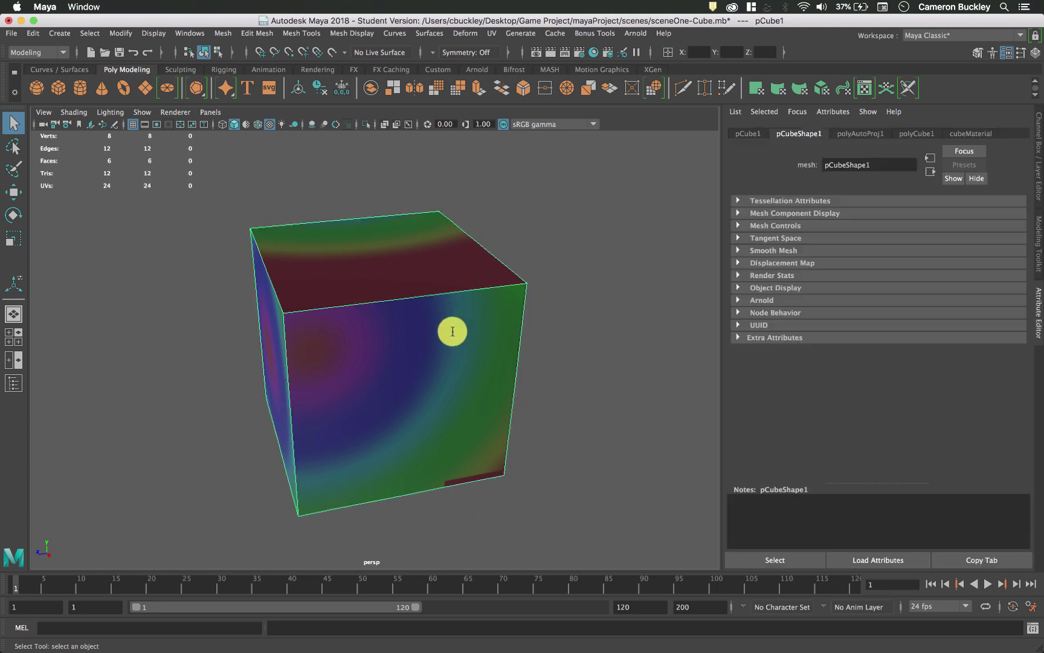
pyautogui.click(973, 135)
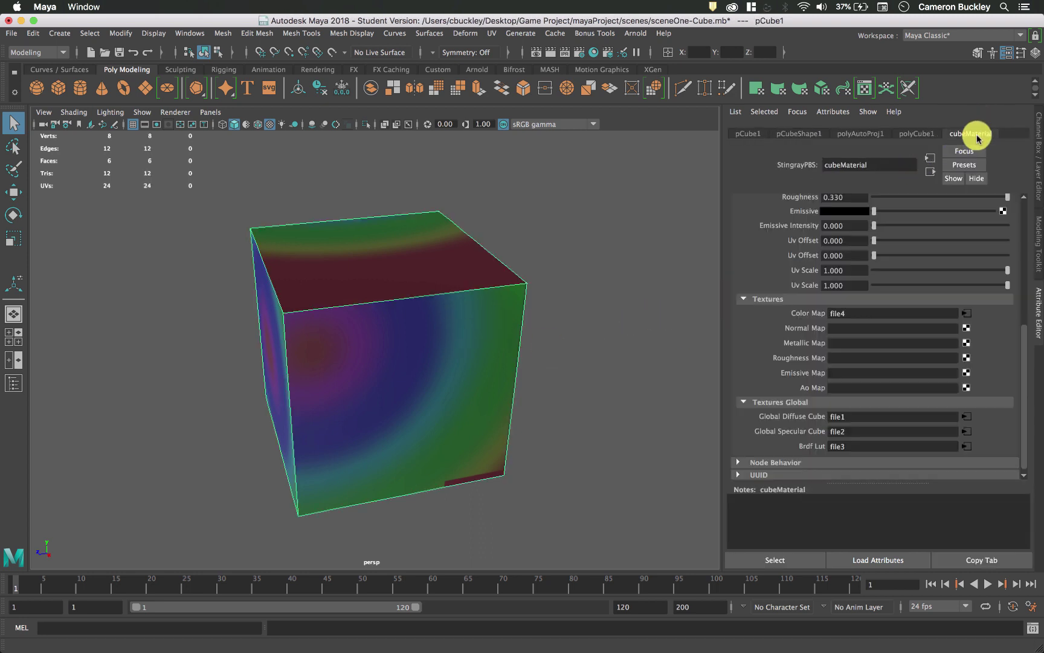
pyautogui.click(837, 134)
pyautogui.click(973, 136)
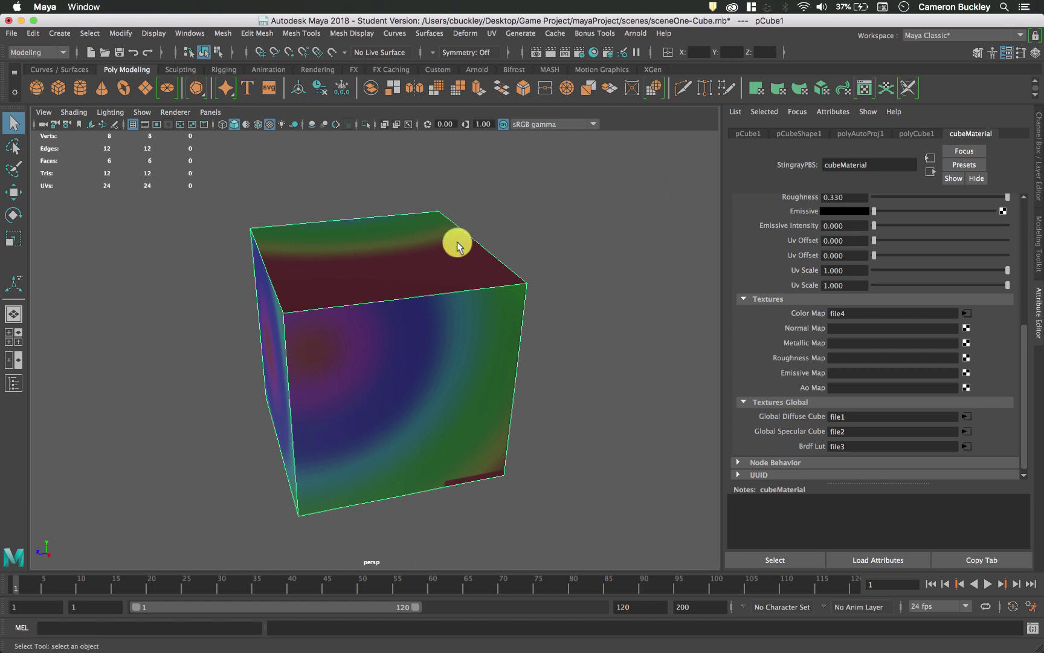
pyautogui.moveTo(439, 266); pyautogui.dragTo(471, 570, button='right')
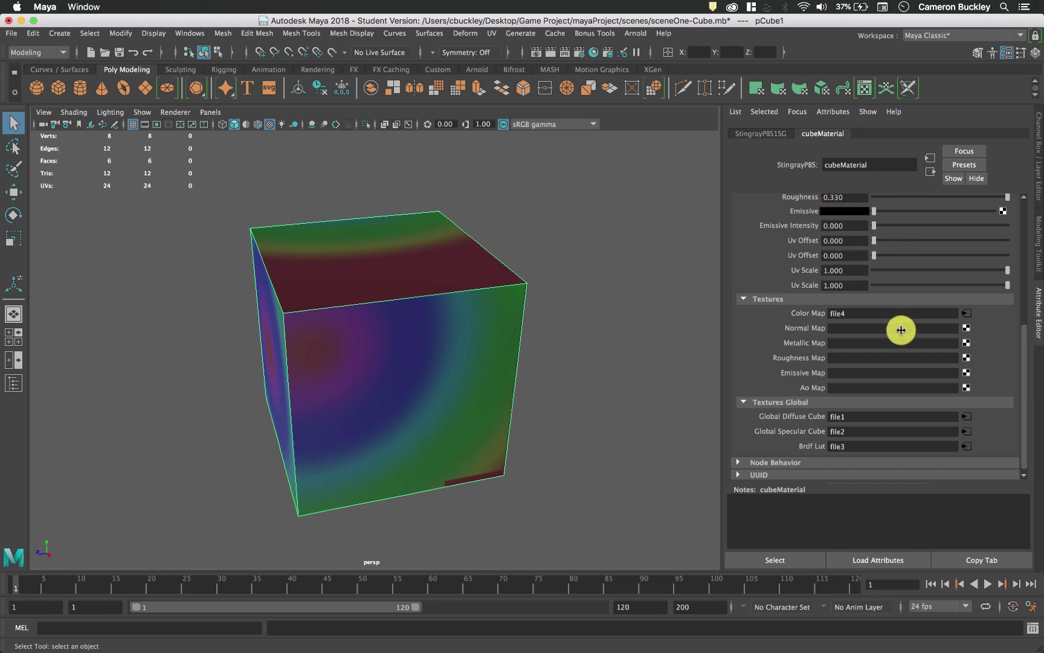
pyautogui.click(965, 328)
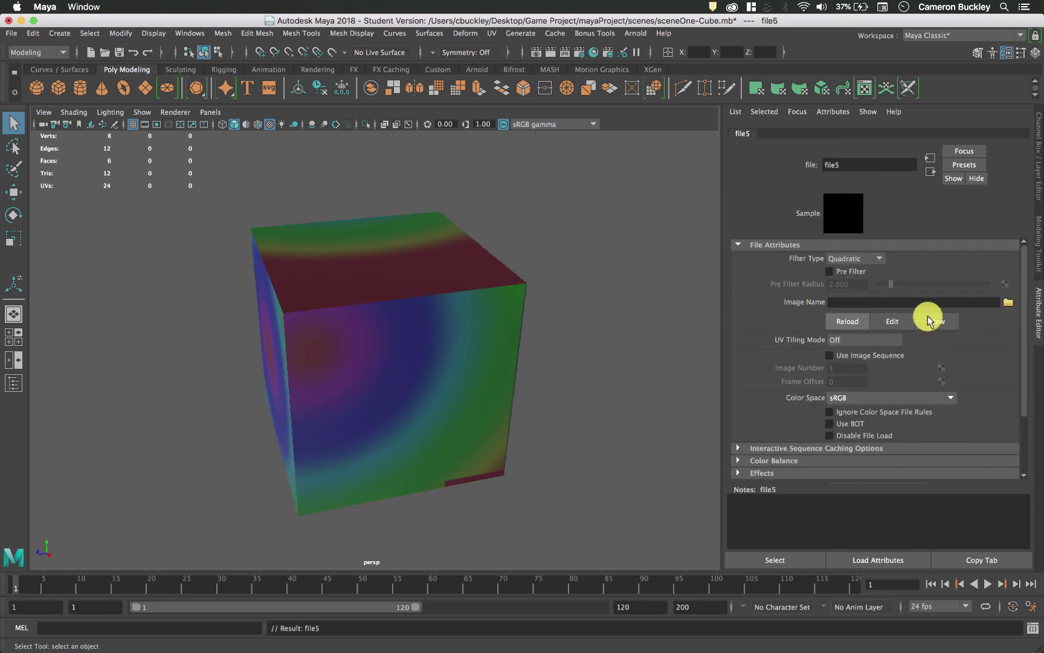
pyautogui.click(1008, 301)
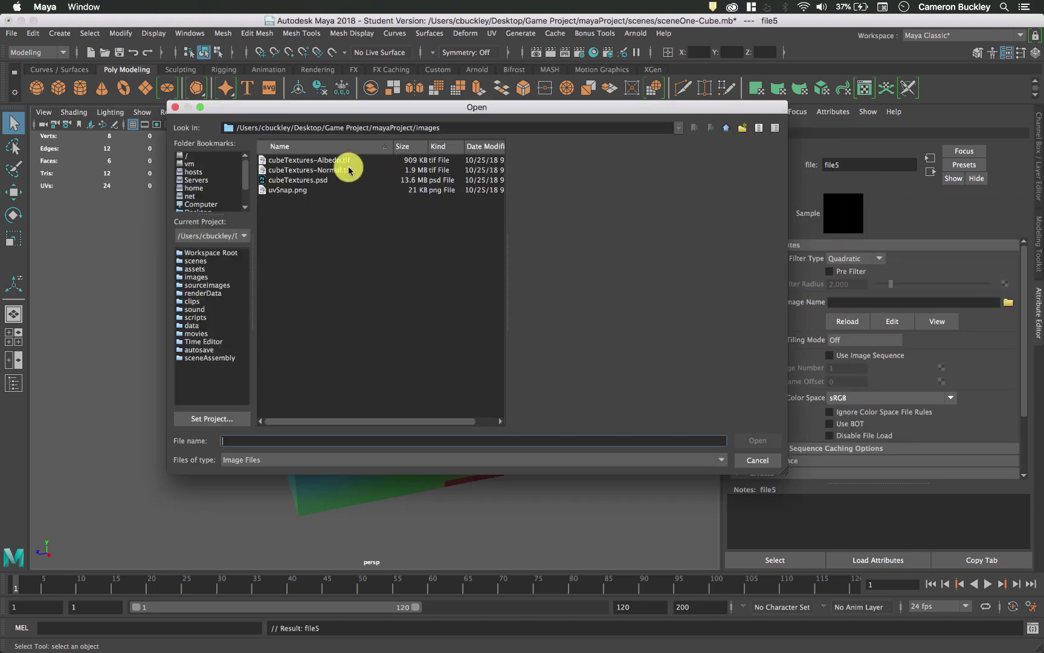
pyautogui.click(348, 169)
pyautogui.click(756, 440)
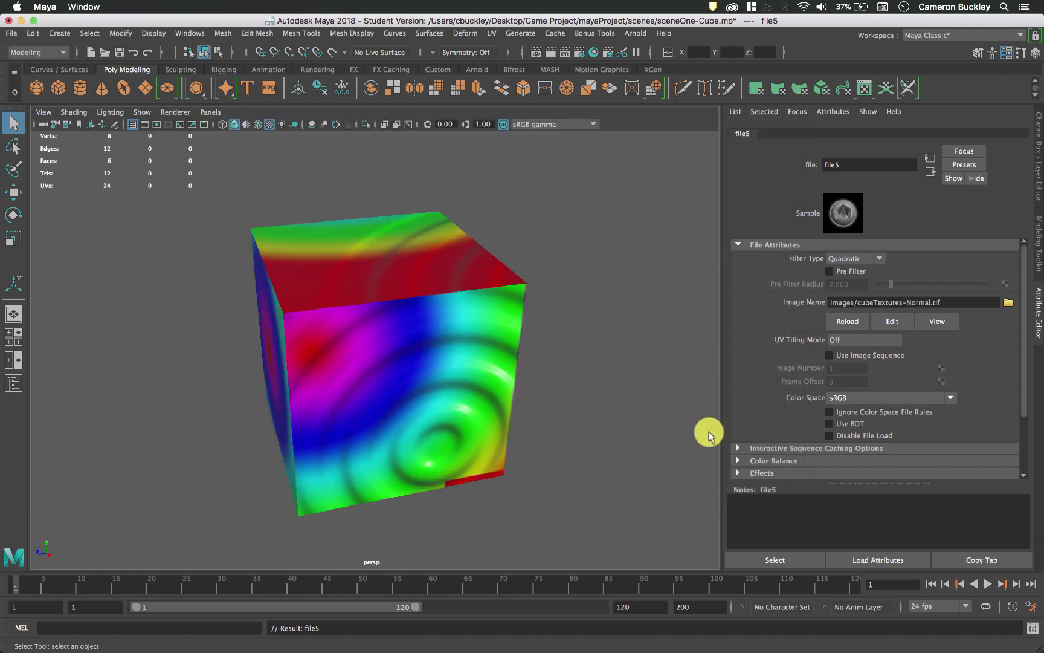
# Step: Inspect the textured cube from several angles and save the scene, accepting the student version notice
pyautogui.click(580, 426)
pyautogui.keyDown('alt'); pyautogui.moveTo(582, 426); pyautogui.dragTo(555, 443); pyautogui.keyUp('alt')
pyautogui.press('super+s')
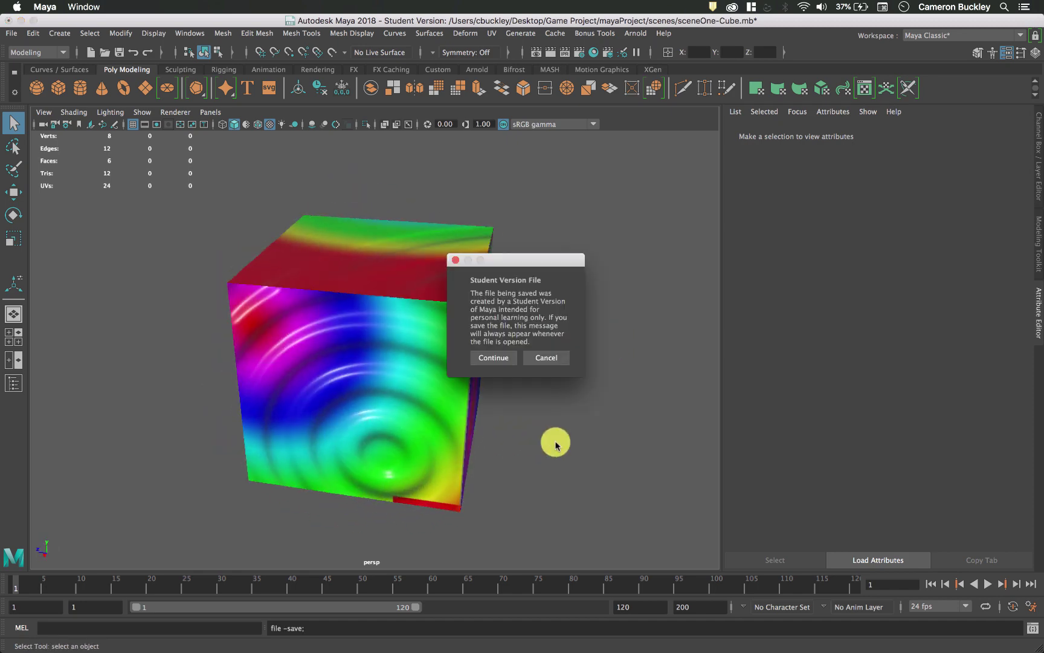
pyautogui.click(485, 352)
pyautogui.click(427, 368)
pyautogui.keyDown('alt'); pyautogui.moveTo(560, 408); pyautogui.dragTo(617, 379); pyautogui.keyUp('alt')
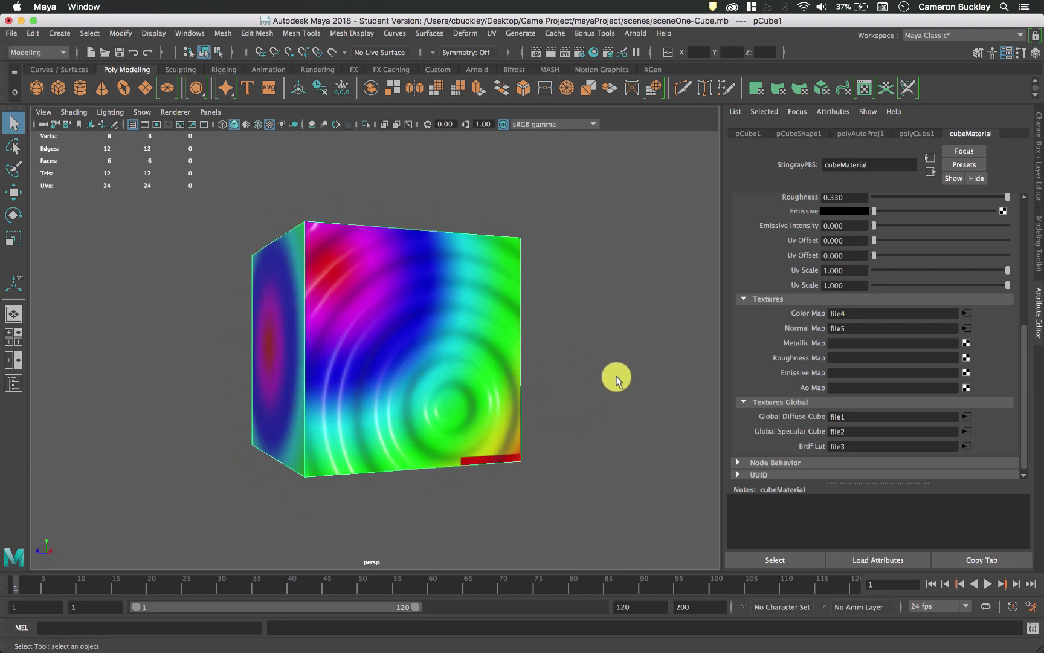
# Step: Switch to Unity and start setting up a new project
pyautogui.moveTo(581, 632)
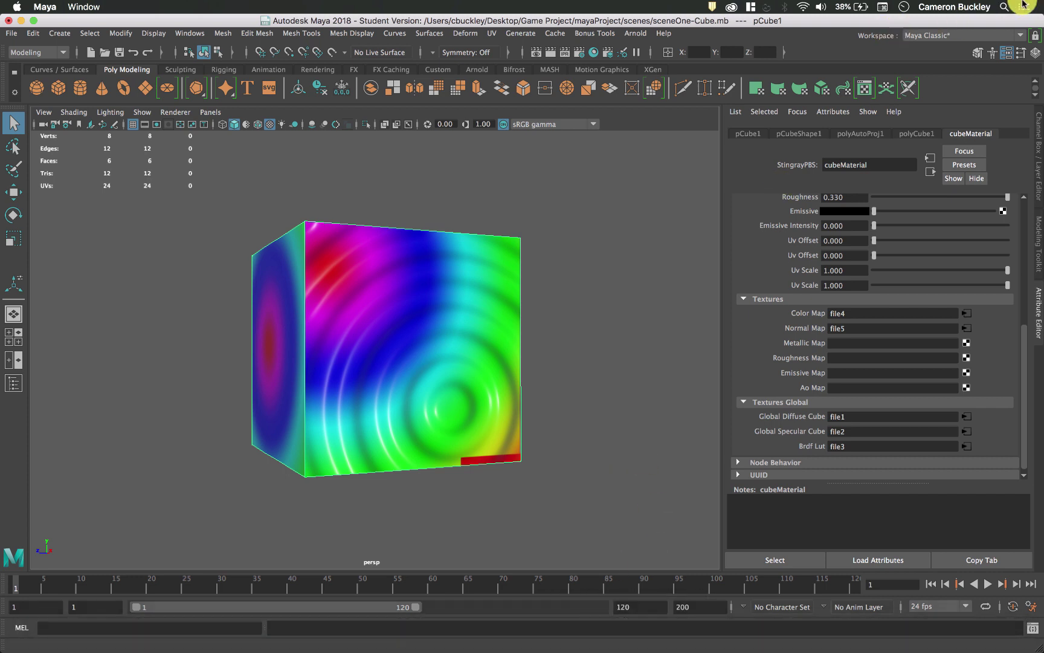
pyautogui.click(1004, 6)
pyautogui.write('unity')
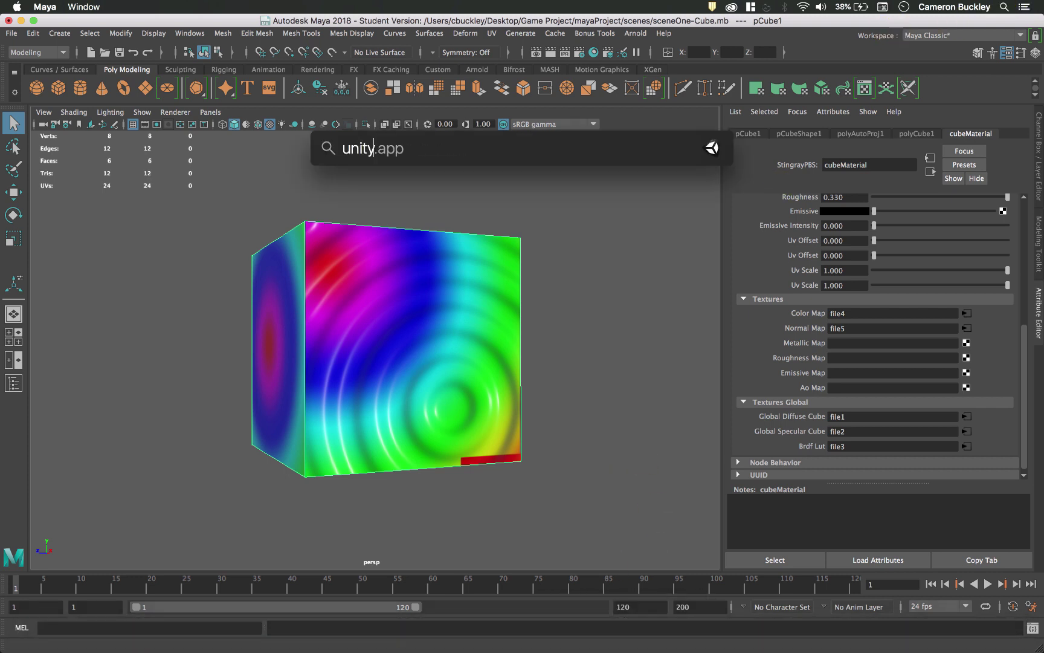
pyautogui.press('Return')
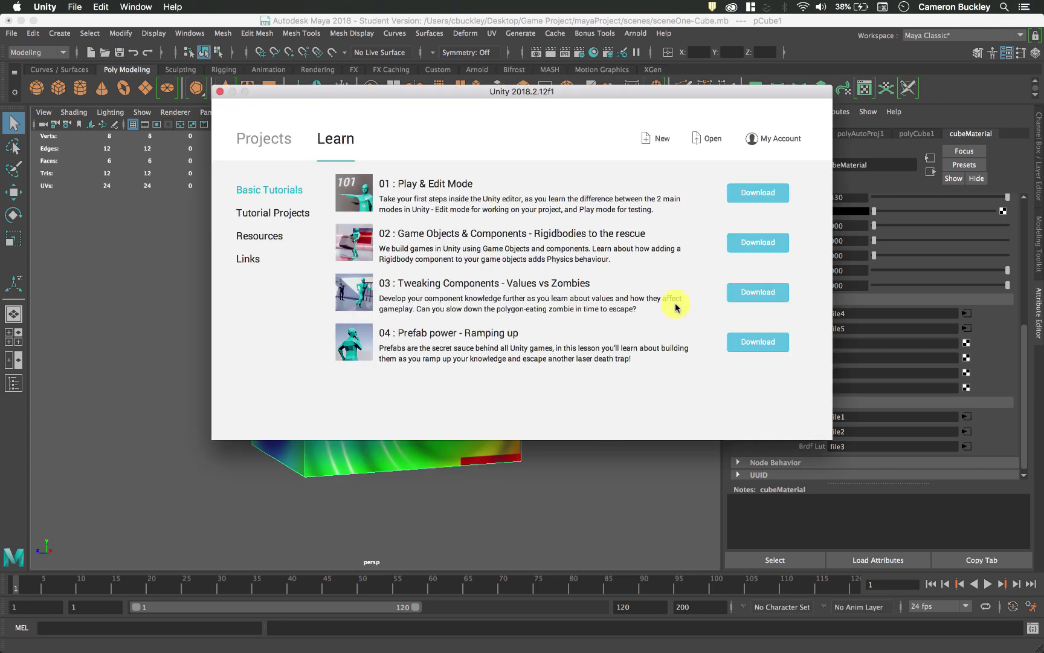
pyautogui.click(264, 138)
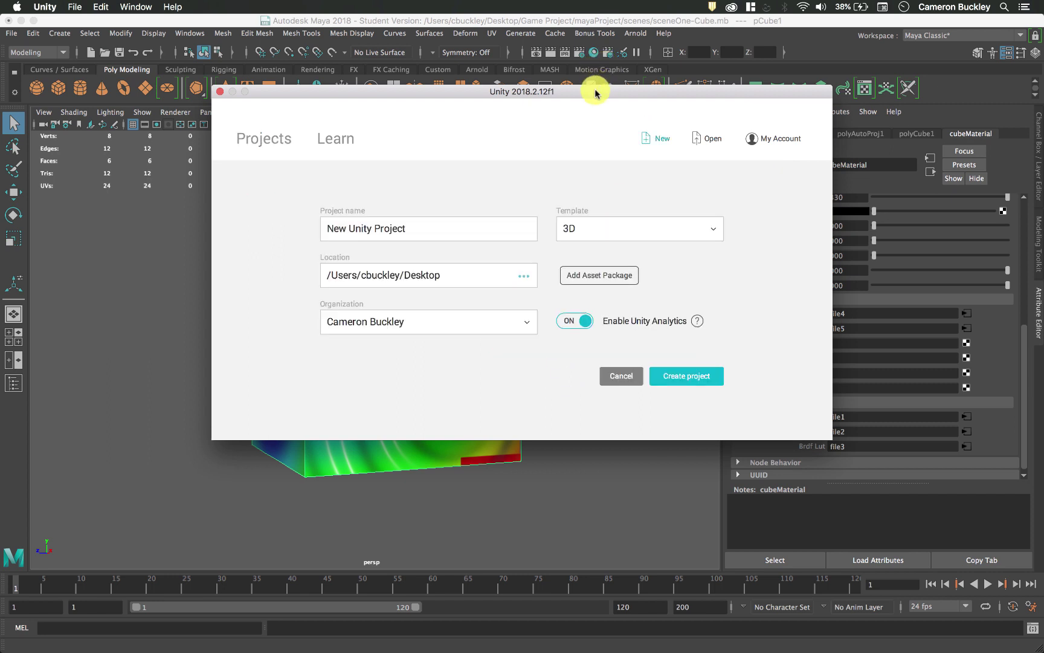
# Step: Name the new project cubeProject and set its location to the Game Project folder on the Desktop
pyautogui.doubleClick(455, 232)
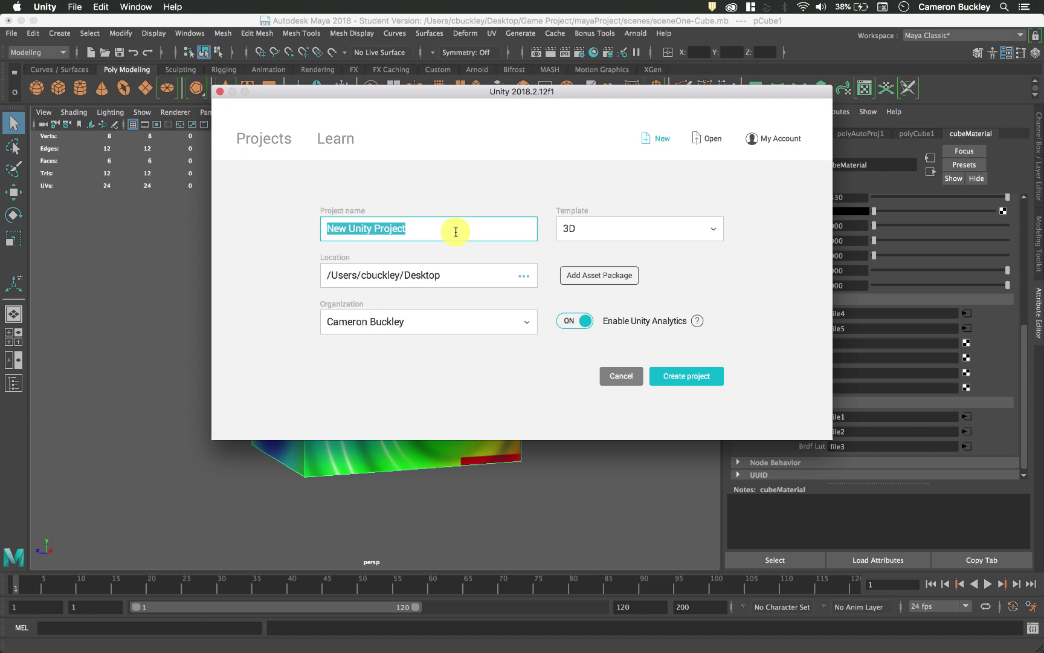
pyautogui.write('cubeProject')
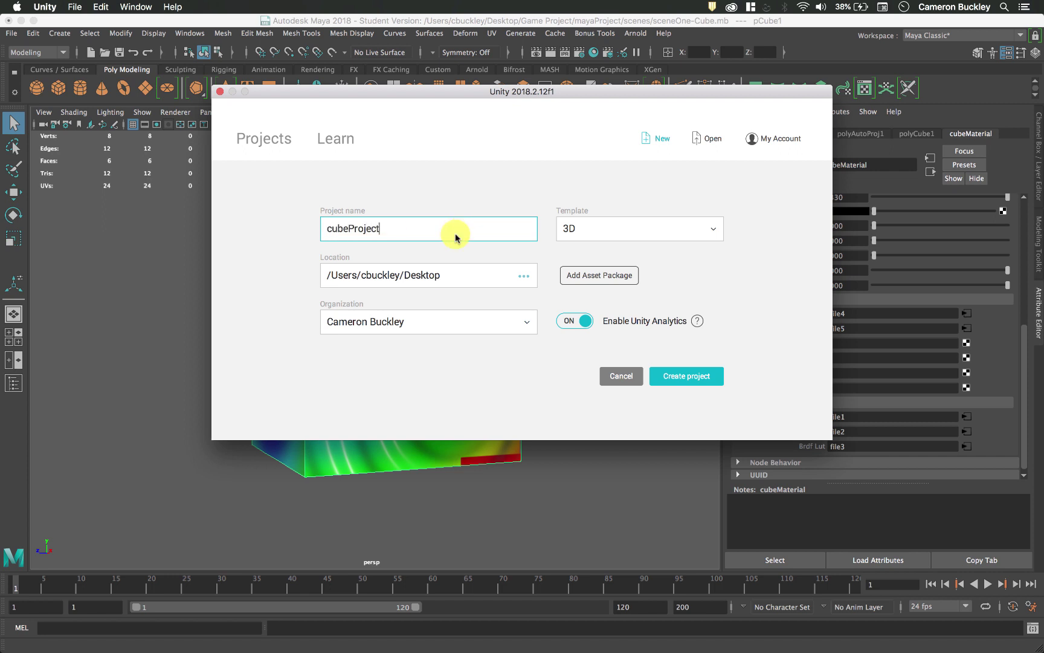
pyautogui.click(529, 279)
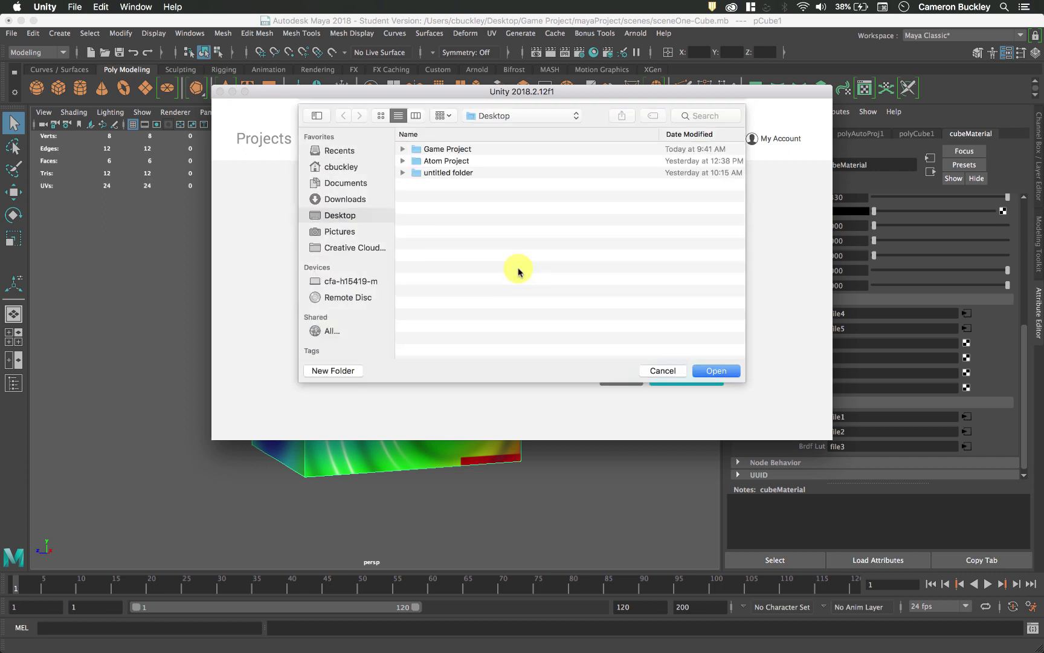
pyautogui.click(435, 150)
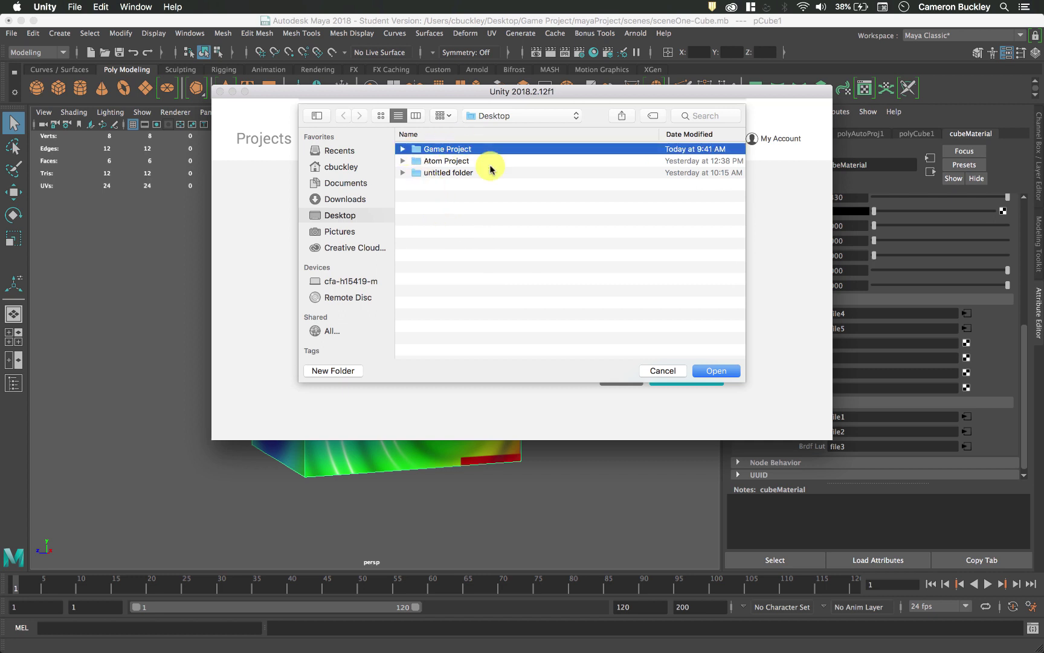
pyautogui.click(715, 371)
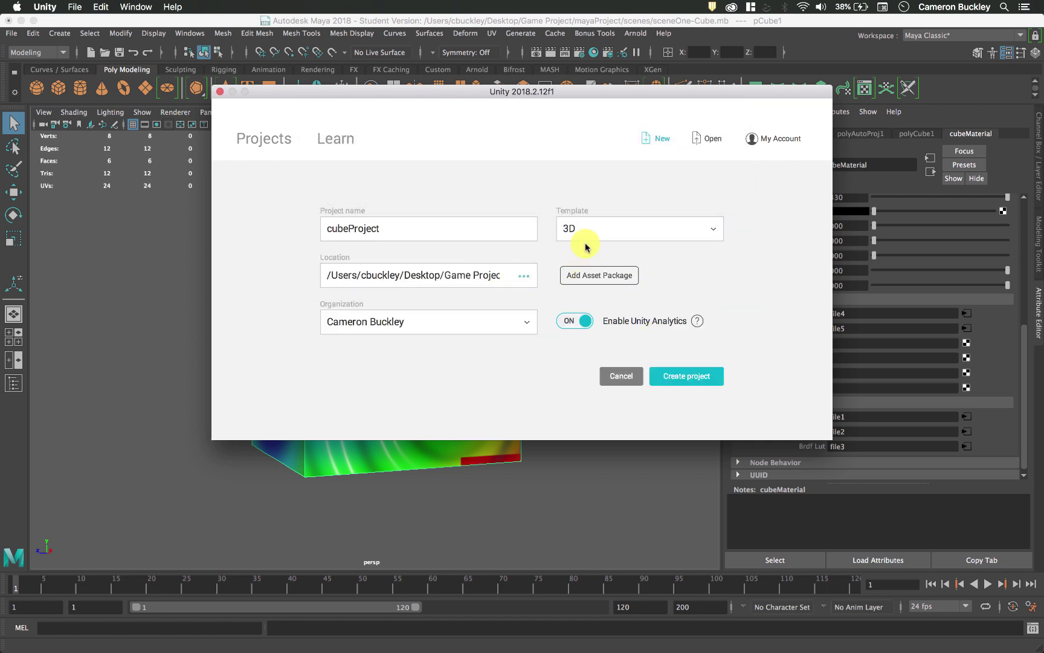
# Step: Turn off Unity Analytics for the project and check the asset packages without adding any
pyautogui.click(576, 321)
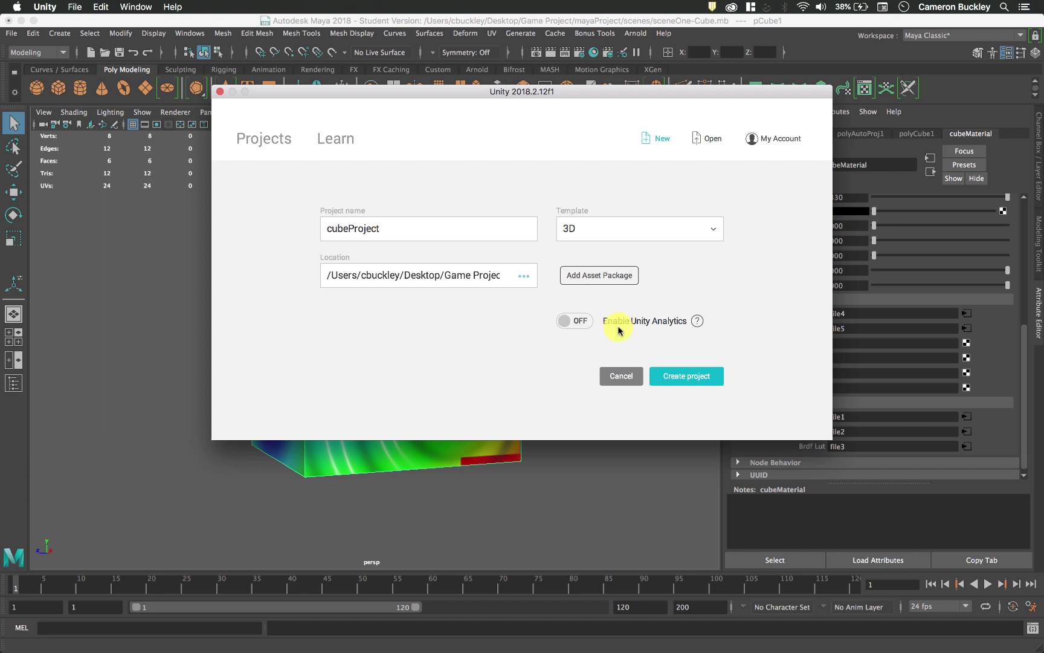
pyautogui.click(614, 278)
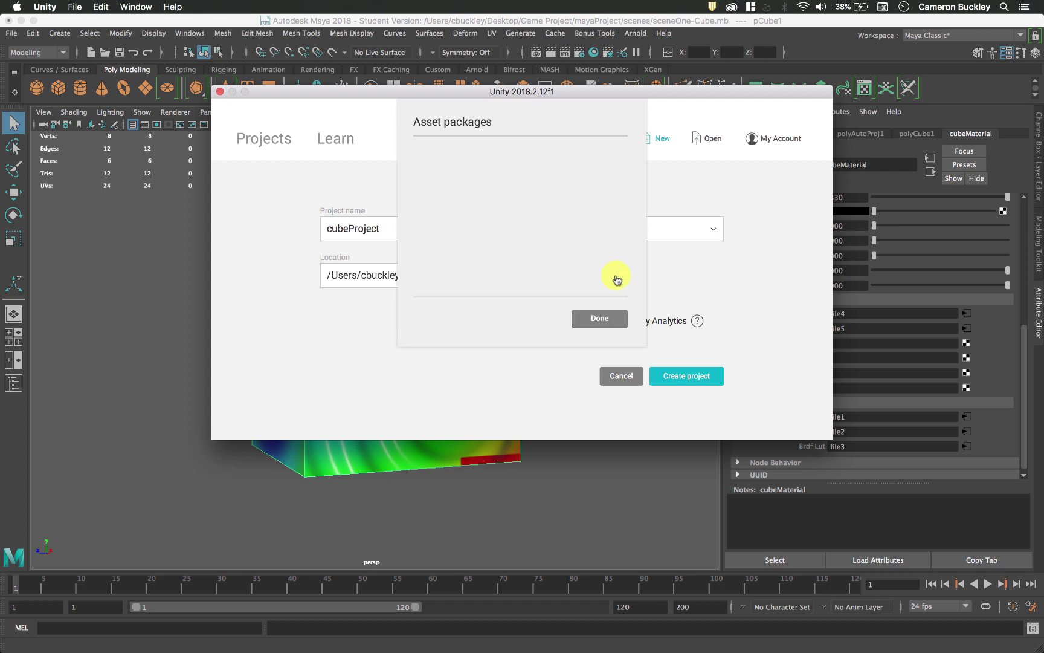
pyautogui.click(580, 324)
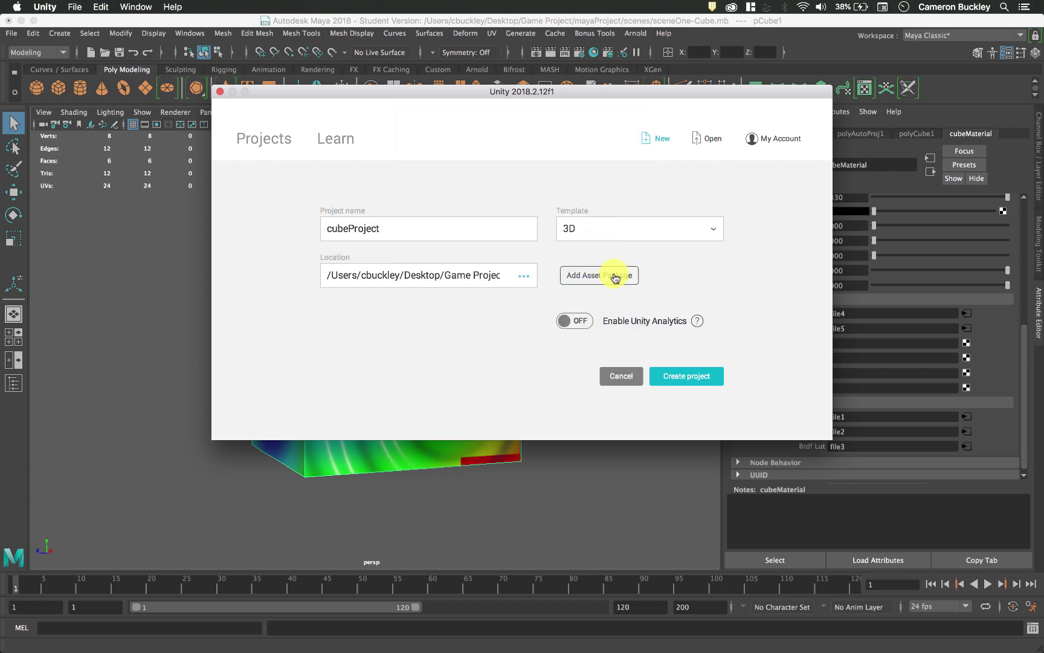
# Step: Create the cubeProject project, skip the offered editor update, and widen the Scene view by narrowing the Inspector
pyautogui.click(708, 379)
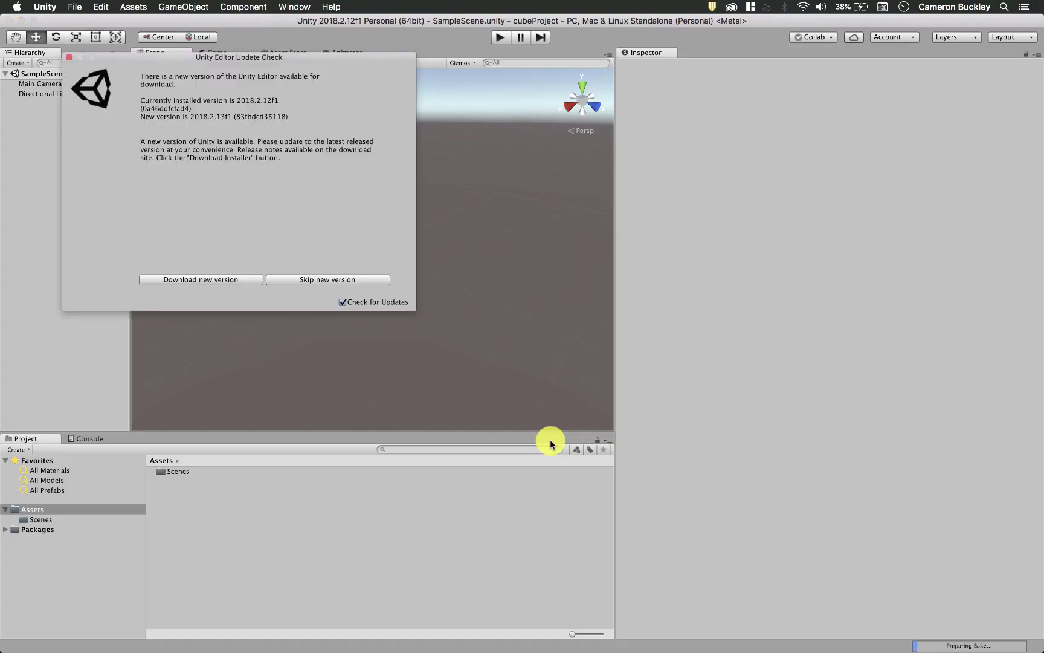
pyautogui.click(293, 279)
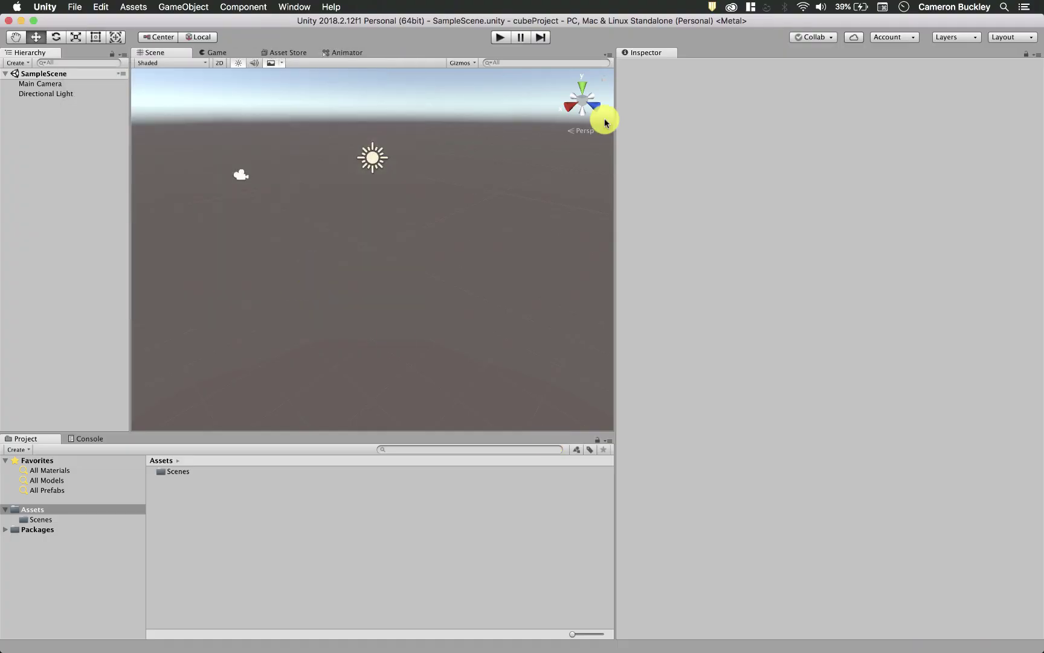
pyautogui.moveTo(615, 127); pyautogui.dragTo(804, 131)
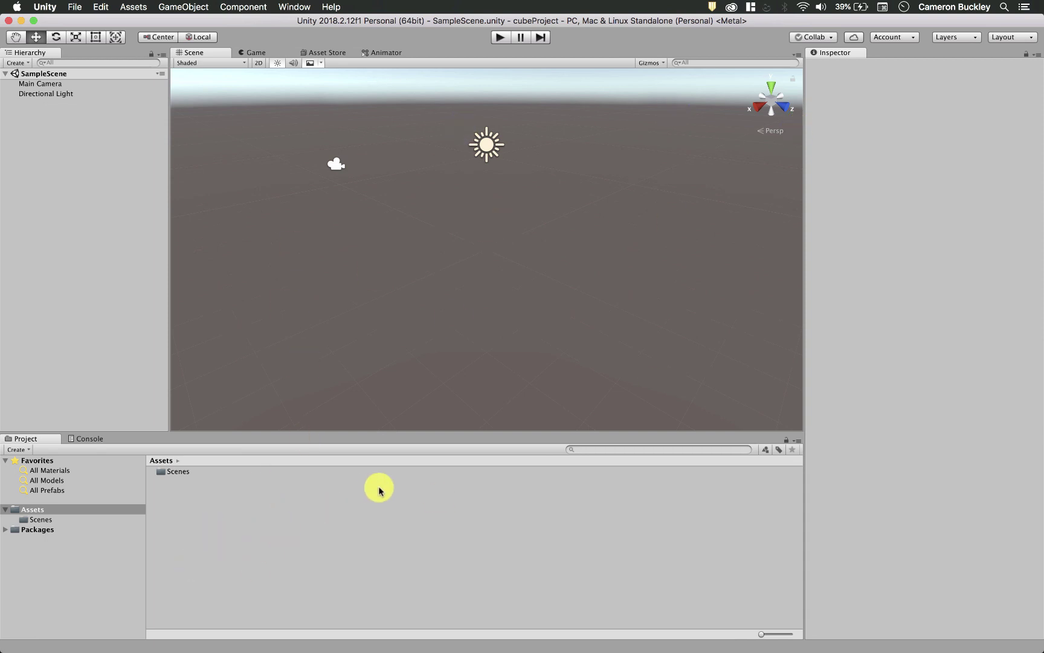
# Step: Switch to Maya and make sure the textured cube is selected
pyautogui.hotkey('ctrl', 'Up')
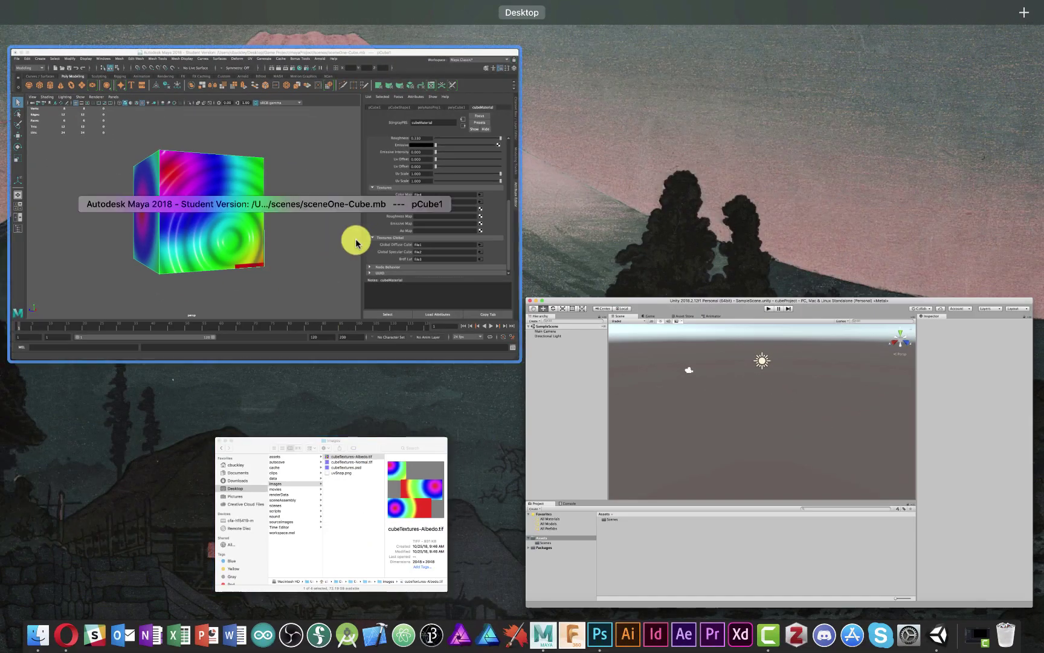
pyautogui.click(286, 191)
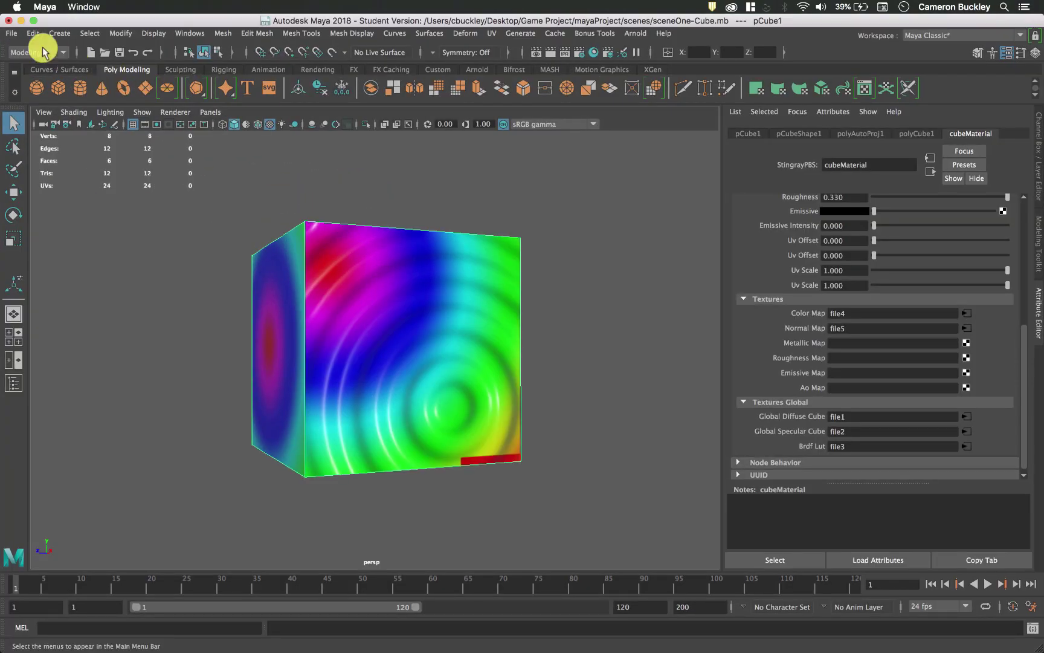
pyautogui.click(12, 33)
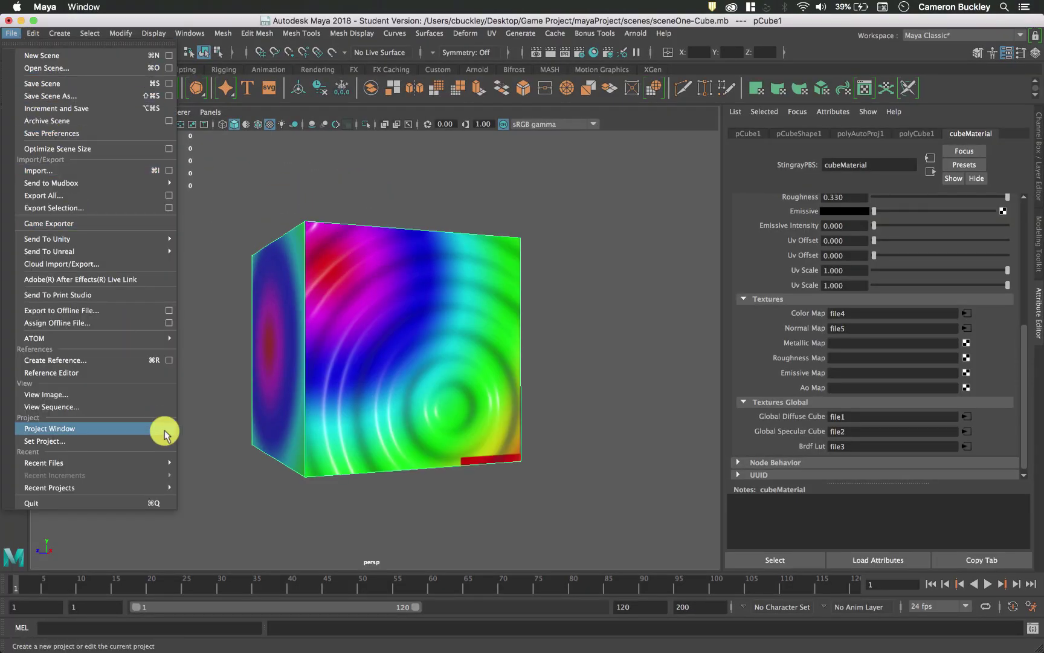
pyautogui.click(427, 275)
pyautogui.click(522, 224)
pyautogui.click(464, 289)
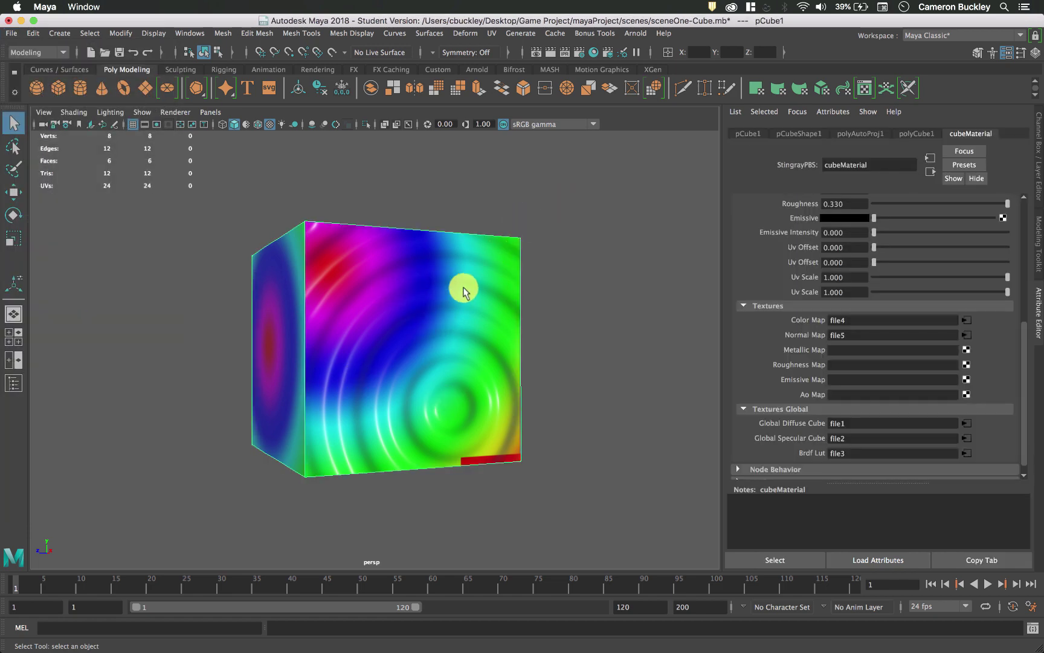
pyautogui.moveTo(429, 282); pyautogui.dragTo(479, 263, button='right')
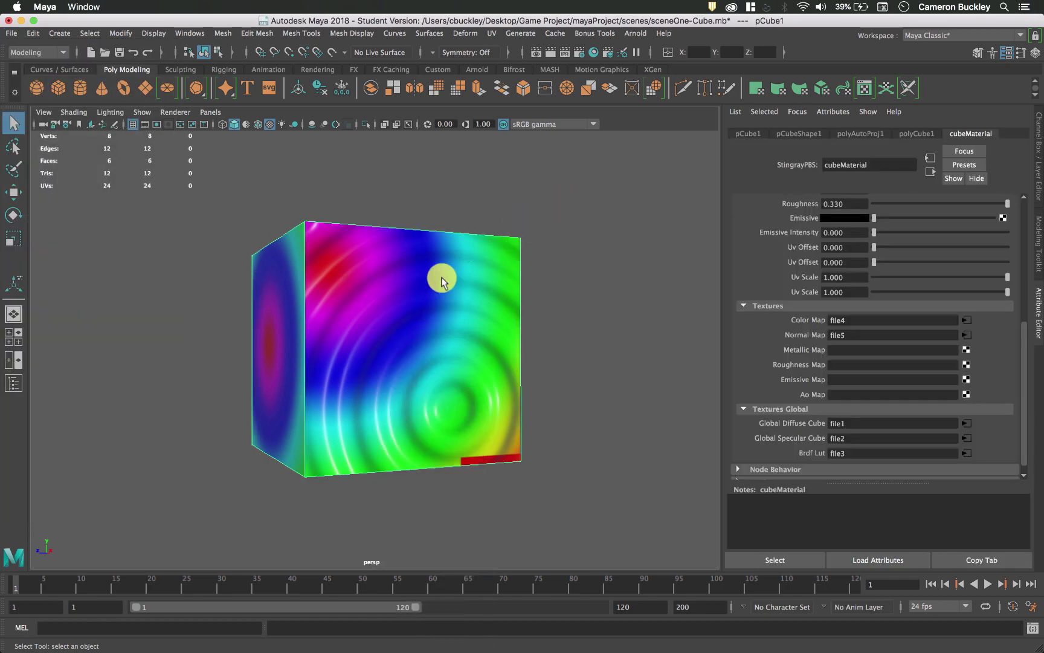
# Step: Send the selected cube to Unity, choosing the cubeProject folder inside Game Project as the target Unity project
pyautogui.click(11, 33)
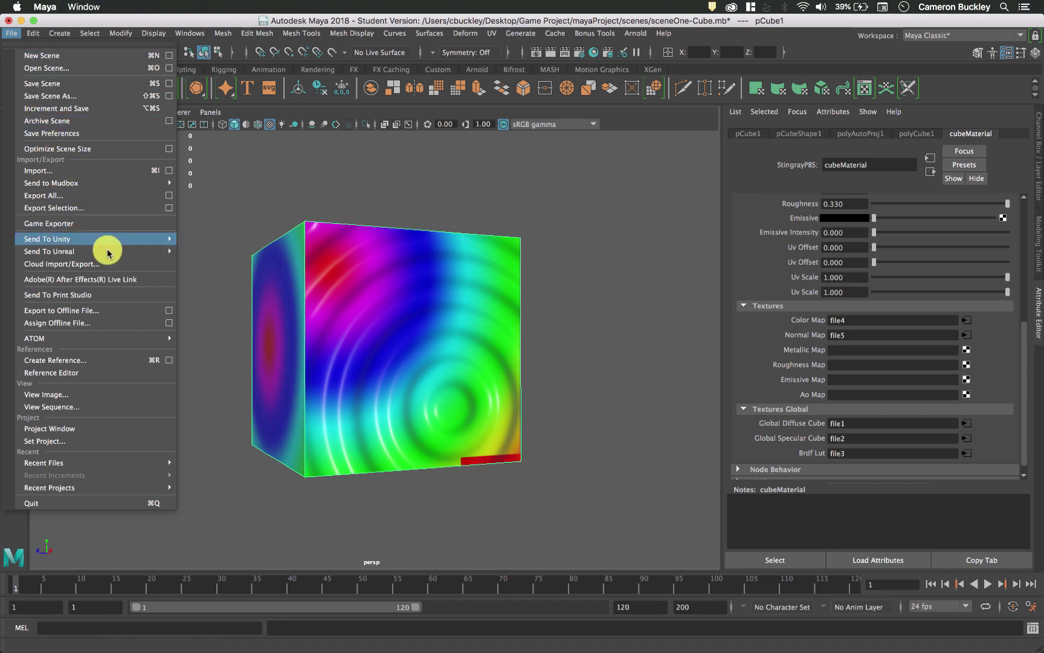
pyautogui.moveTo(112, 239)
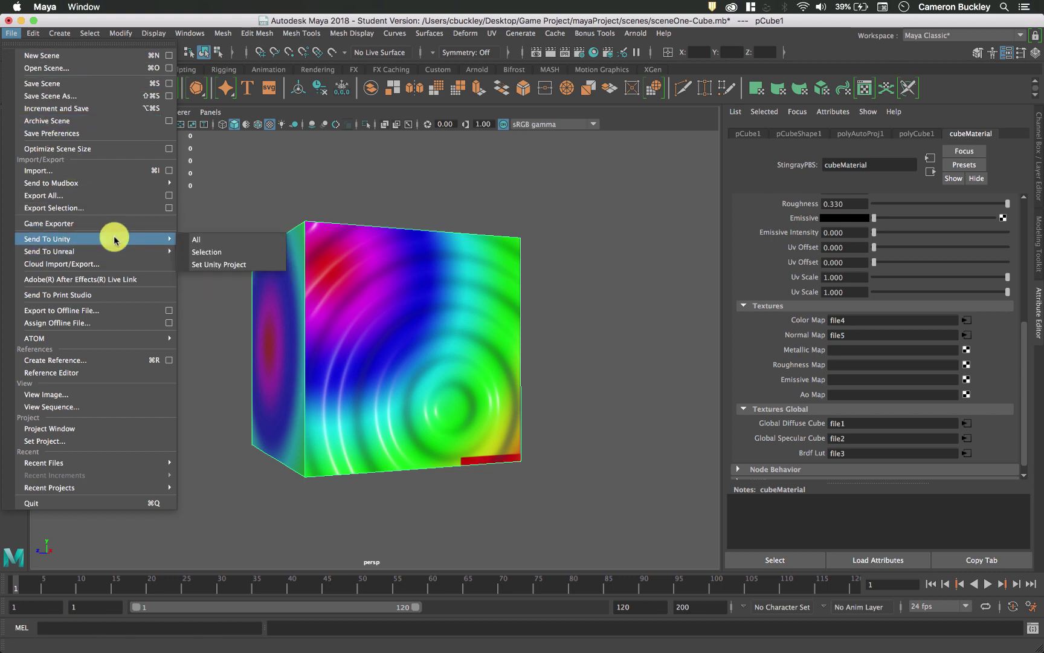
pyautogui.click(223, 254)
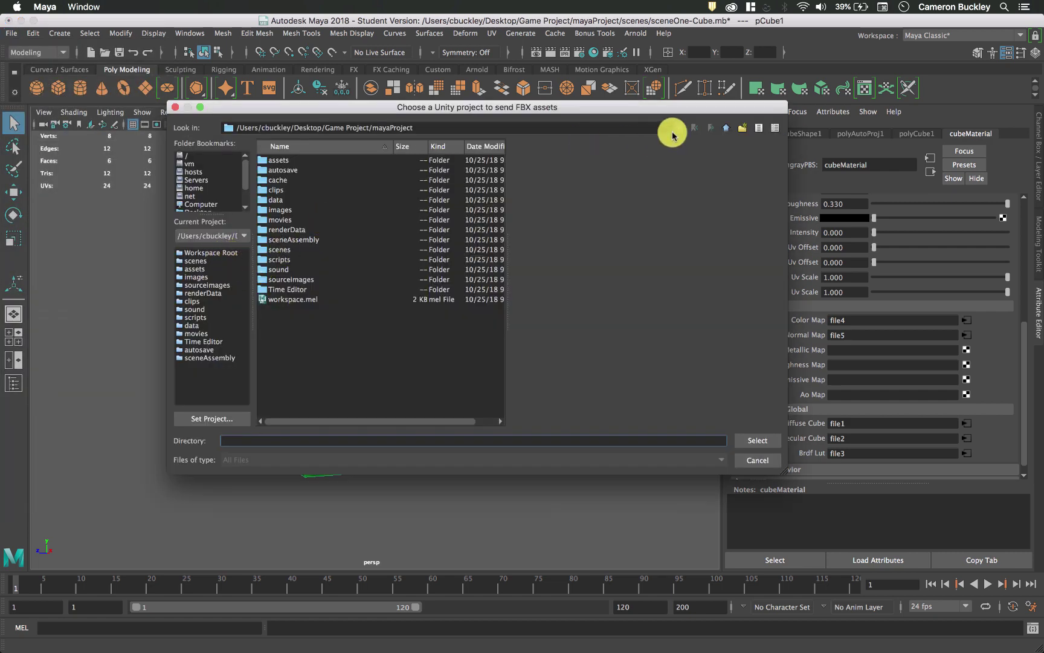
pyautogui.click(728, 128)
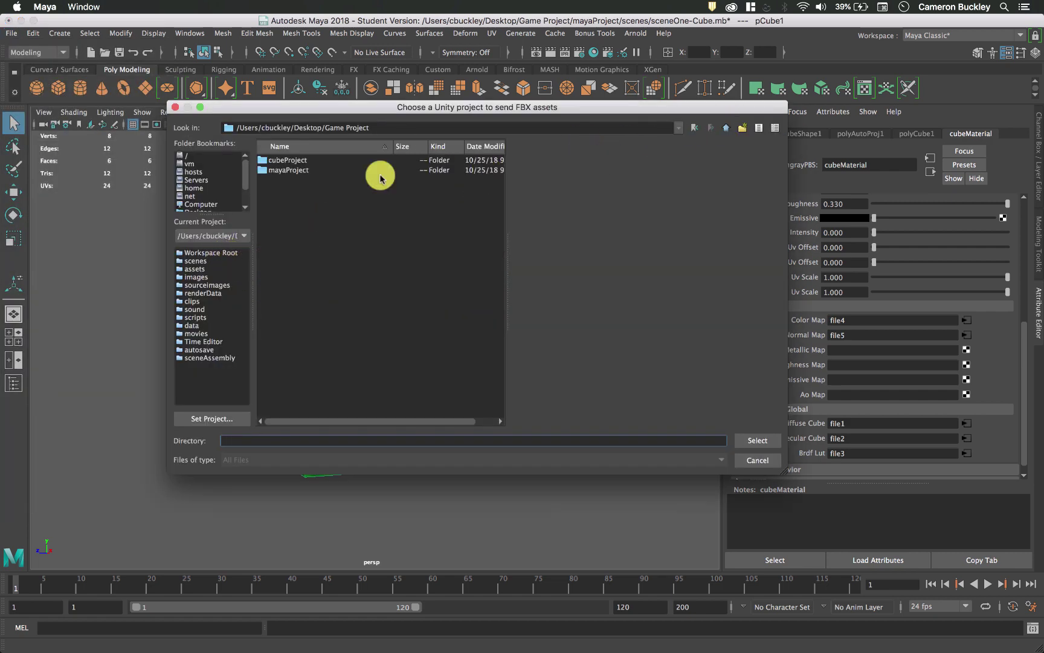
pyautogui.click(285, 162)
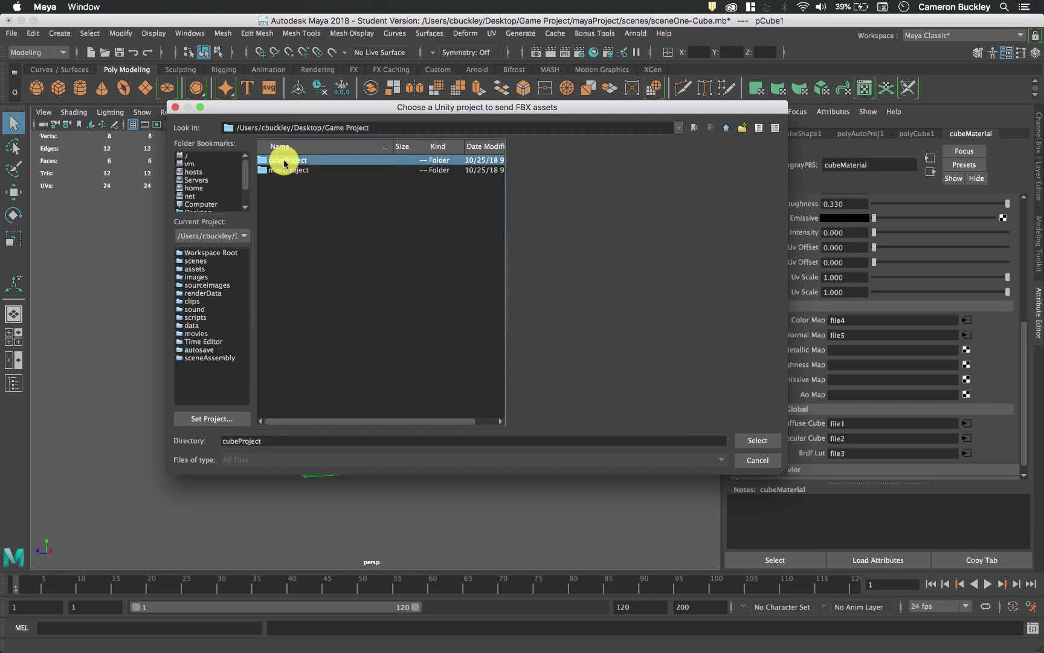
pyautogui.doubleClick(284, 161)
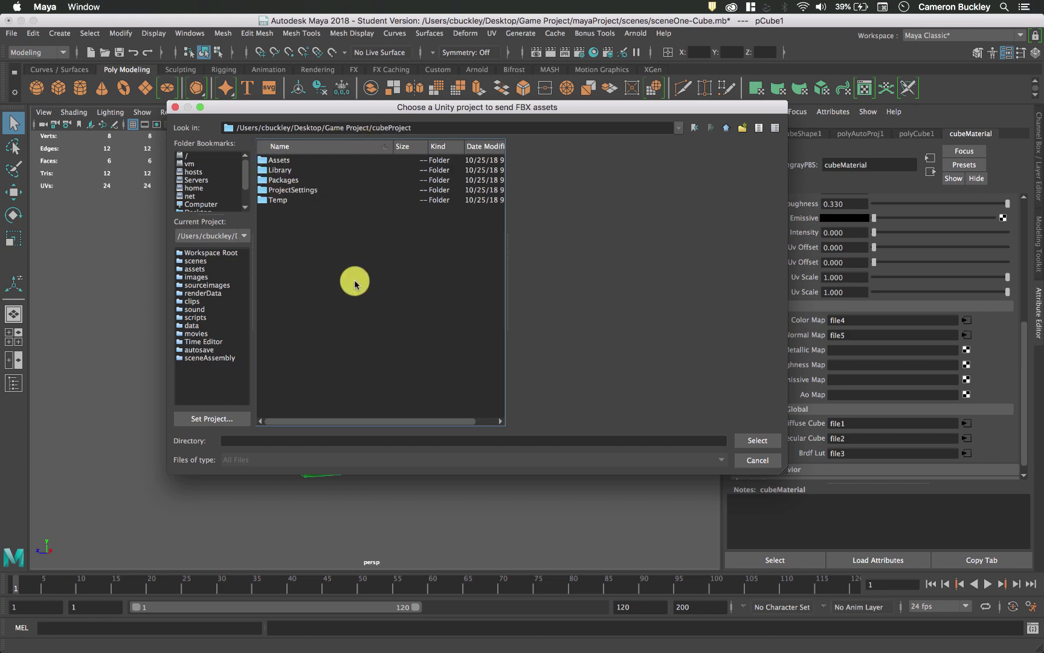
pyautogui.click(757, 440)
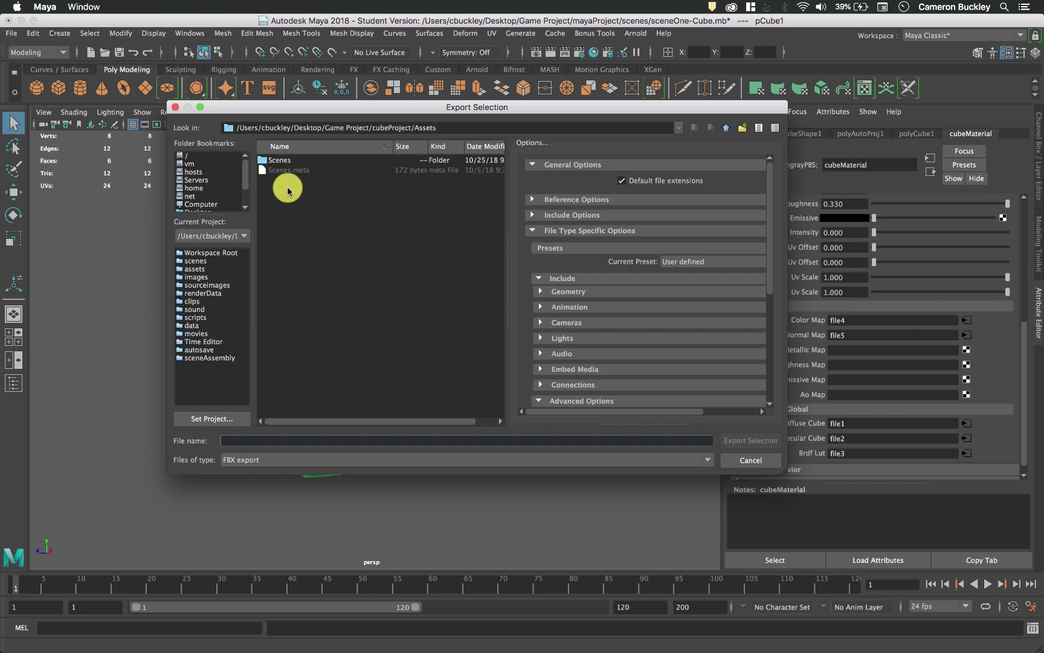
# Step: Review the reference, include and file type specific options for the FBX export
pyautogui.moveTo(466, 111); pyautogui.dragTo(425, 110)
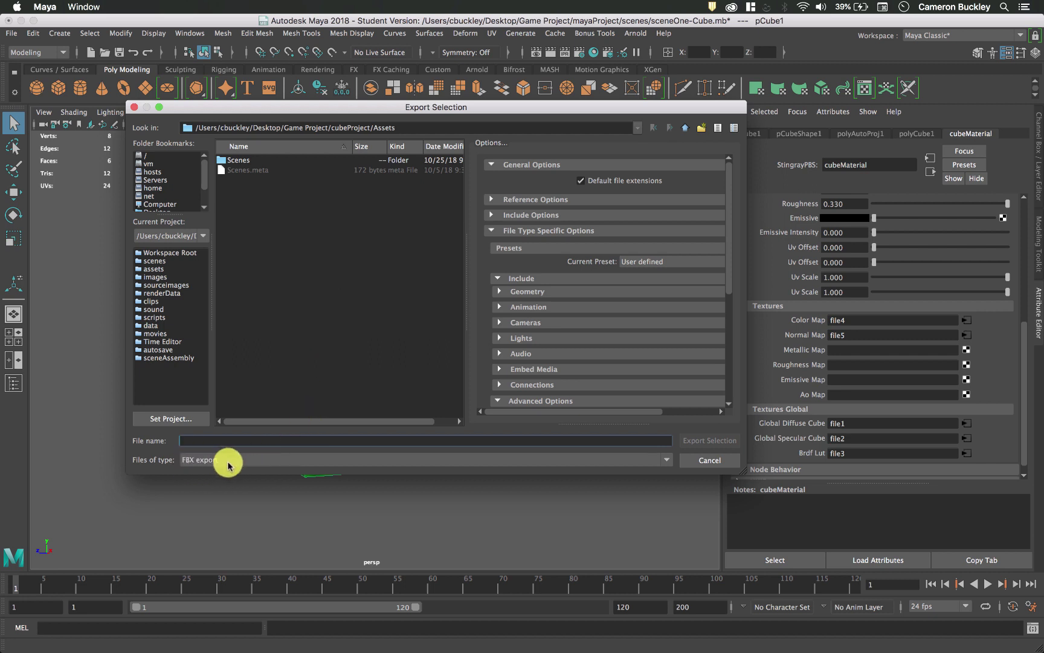
pyautogui.scroll(-3, 605, 252)
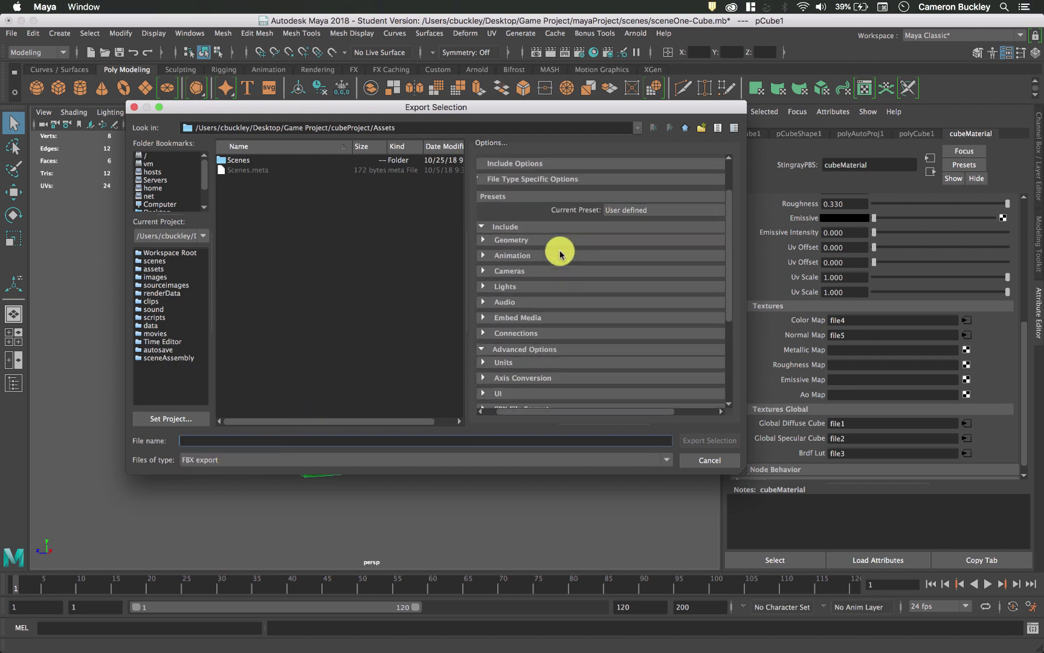
pyautogui.scroll(3, 544, 245)
pyautogui.click(497, 222)
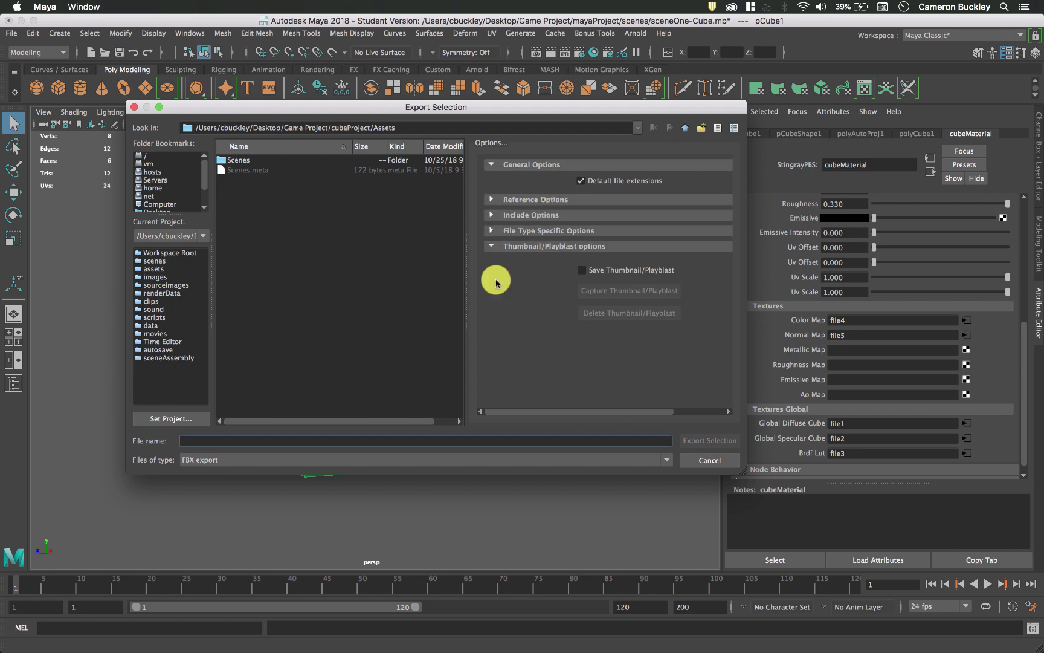
pyautogui.click(485, 216)
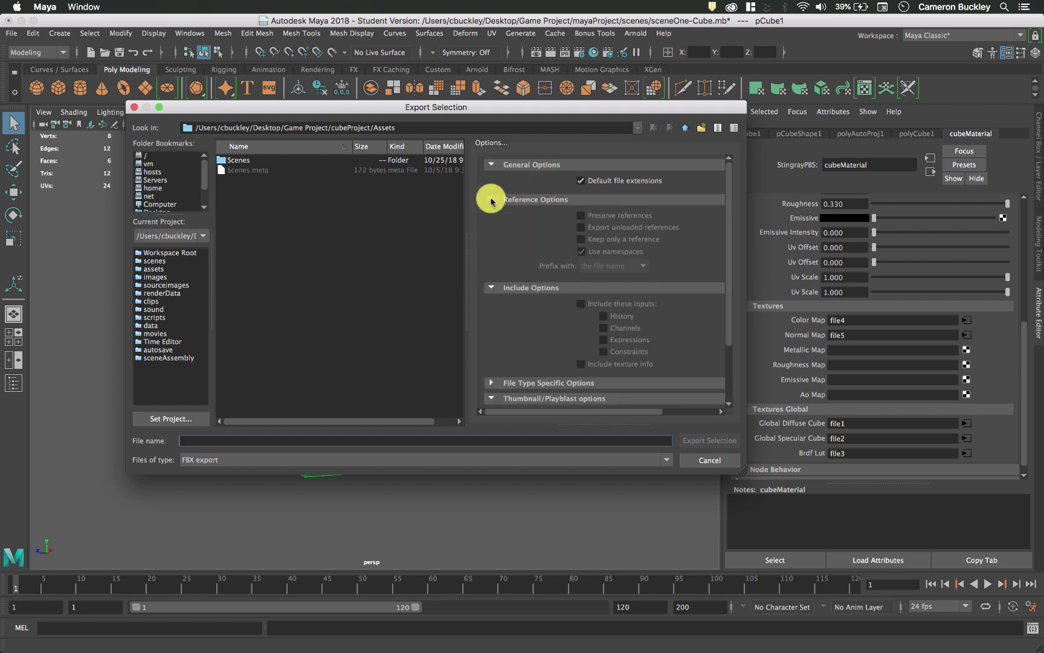
pyautogui.click(490, 213)
pyautogui.click(490, 231)
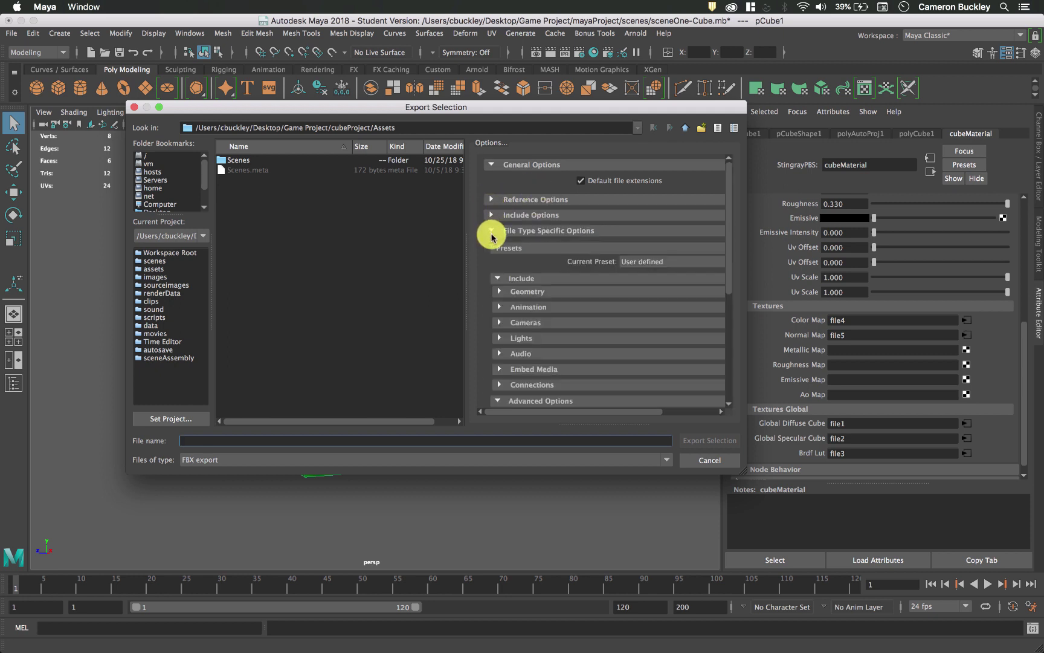
pyautogui.click(492, 234)
pyautogui.click(492, 233)
pyautogui.scroll(-3, 518, 322)
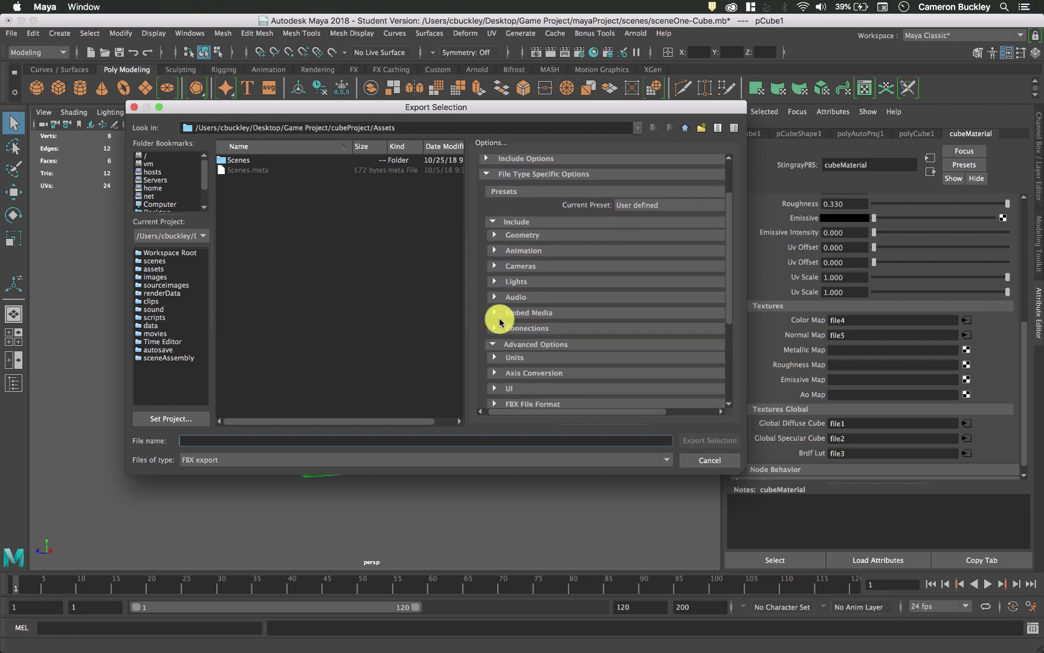
# Step: Export the selected cube into the project's Assets folder as an FBX named cubeTest with Embed Media enabled
pyautogui.click(497, 313)
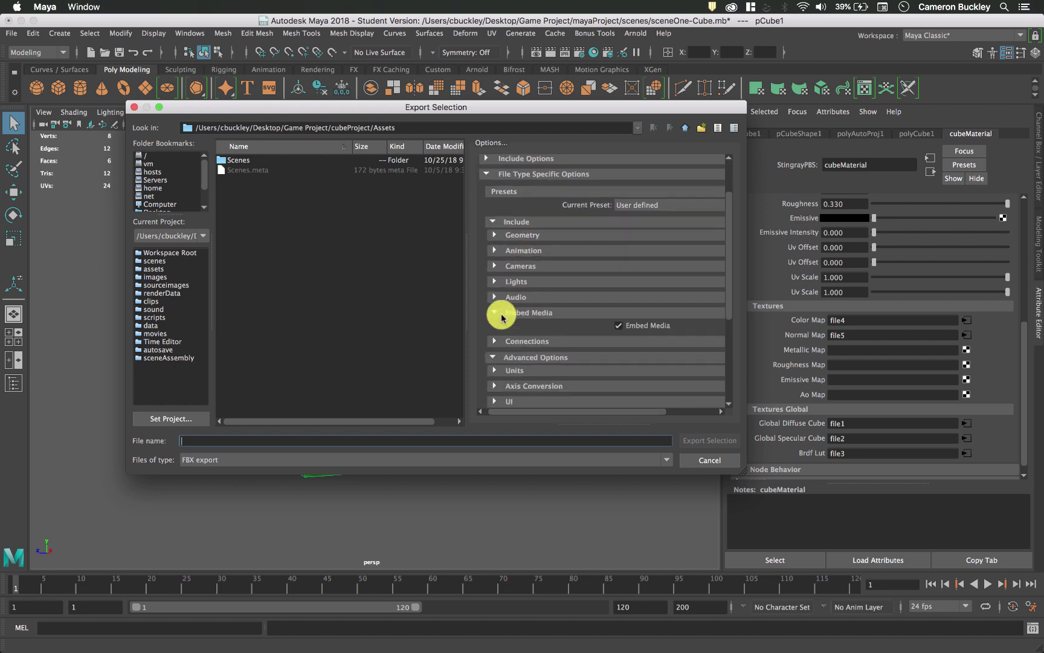
pyautogui.click(618, 326)
pyautogui.scroll(-5, 548, 316)
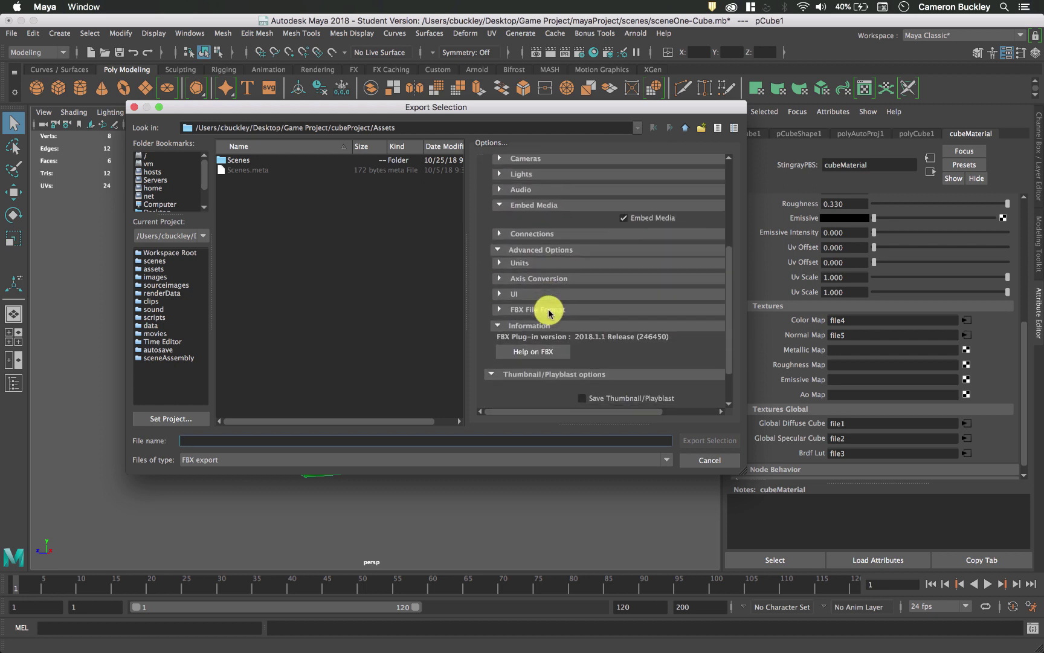
pyautogui.scroll(5, 571, 342)
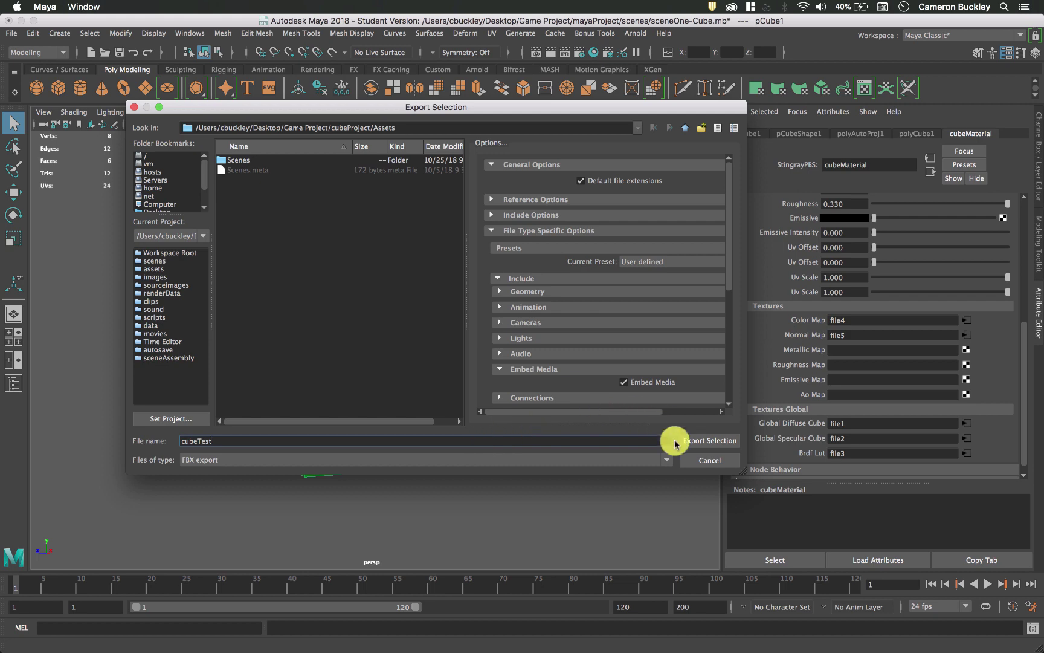
pyautogui.click(700, 441)
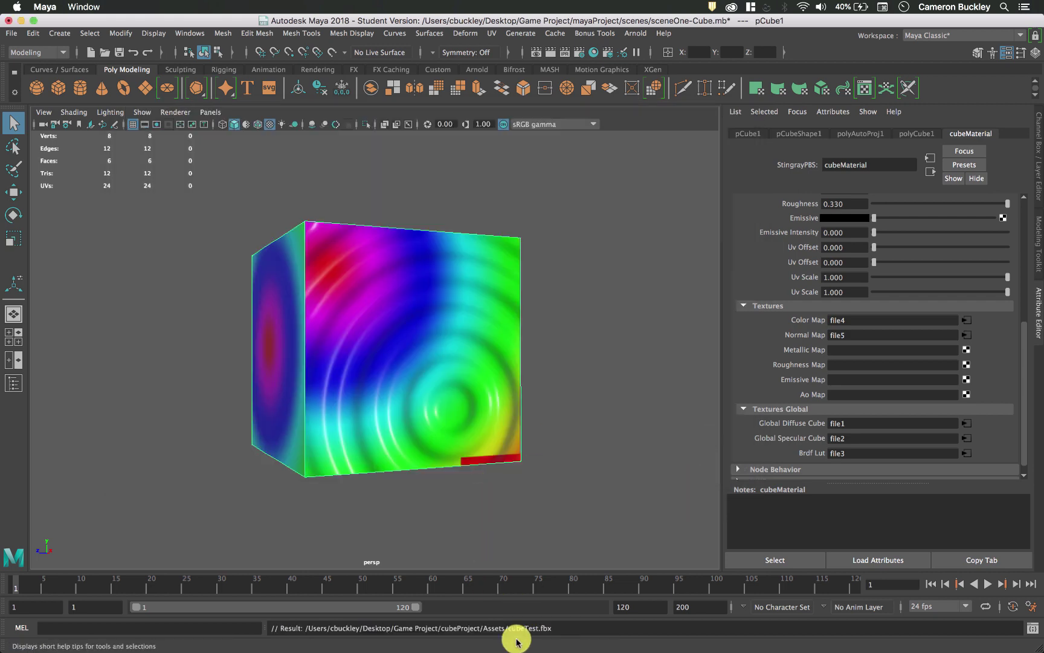
# Step: Switch to Unity and locate the imported cubeTest model in the Assets folder
pyautogui.hotkey('ctrl', 'Up')
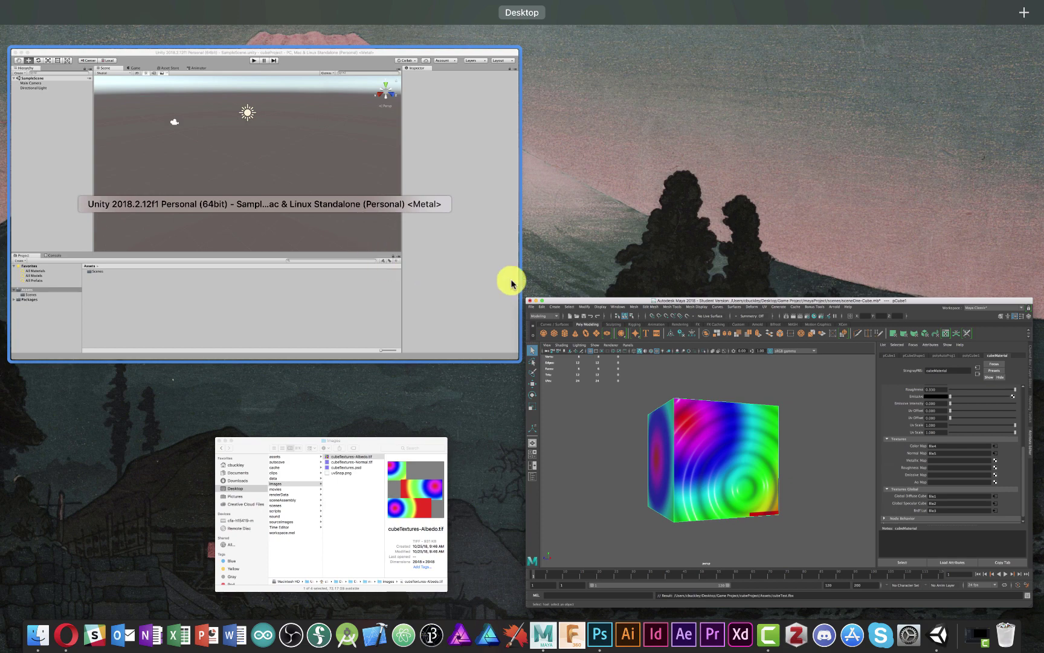
pyautogui.click(362, 210)
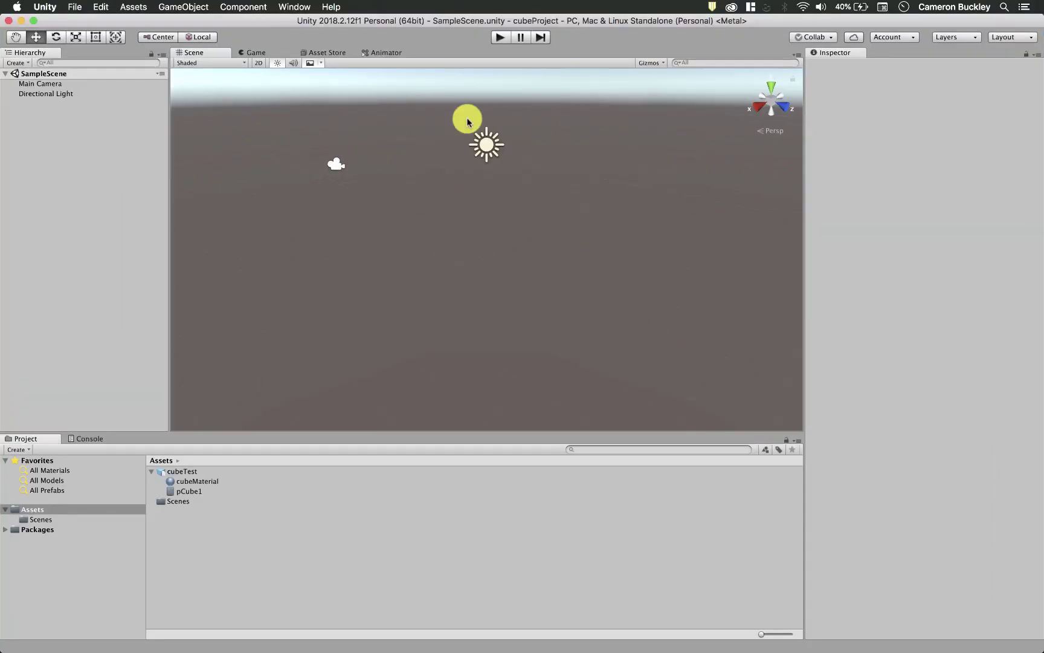
pyautogui.click(205, 469)
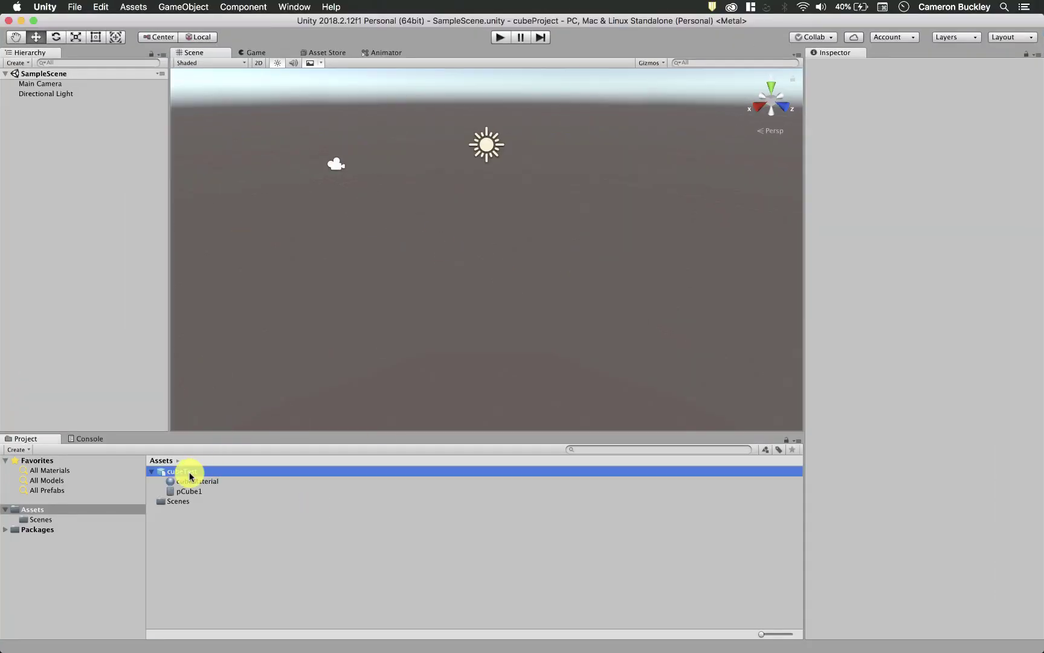
pyautogui.moveTo(909, 543); pyautogui.dragTo(946, 517)
pyautogui.click(864, 97)
pyautogui.click(565, 616)
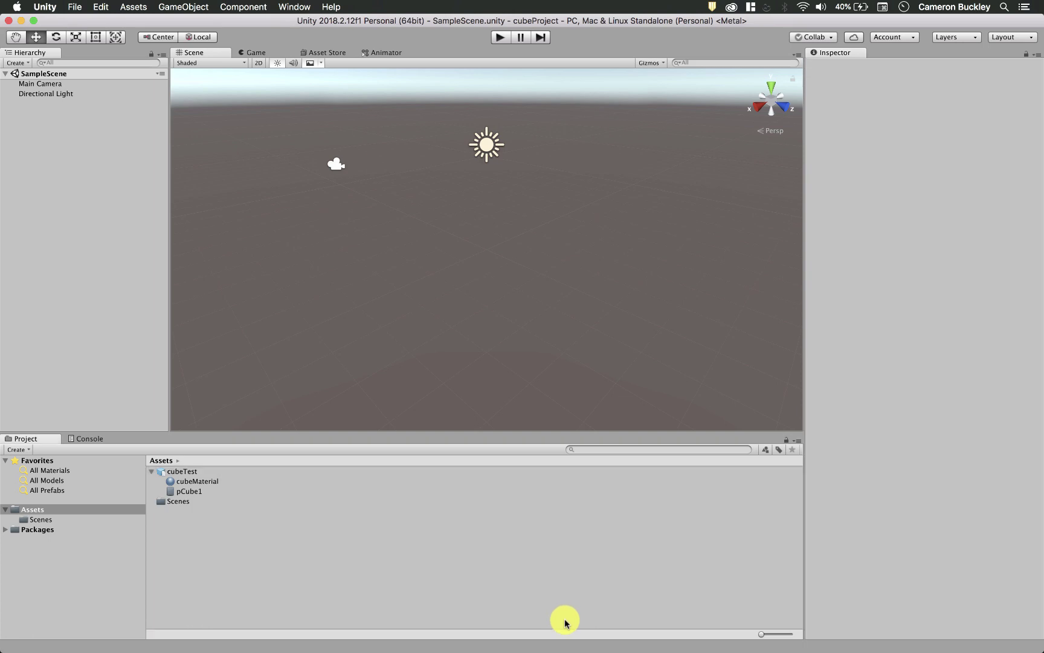
# Step: Examine cubeTest's import settings and the properties of its embedded cubeMaterial
pyautogui.click(198, 472)
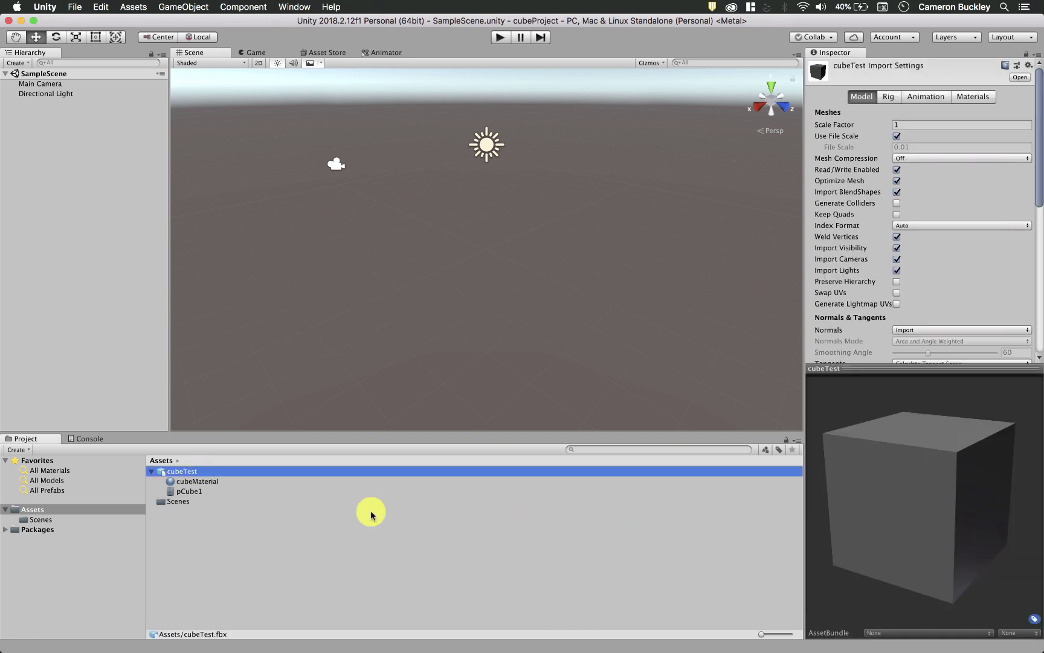
pyautogui.click(189, 482)
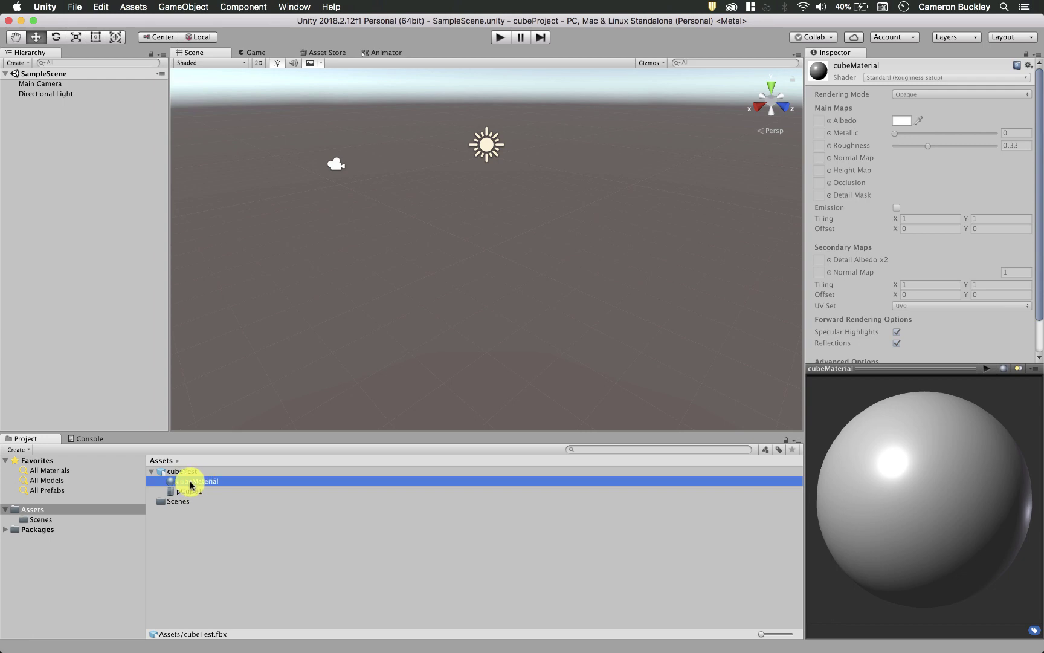
pyautogui.click(197, 472)
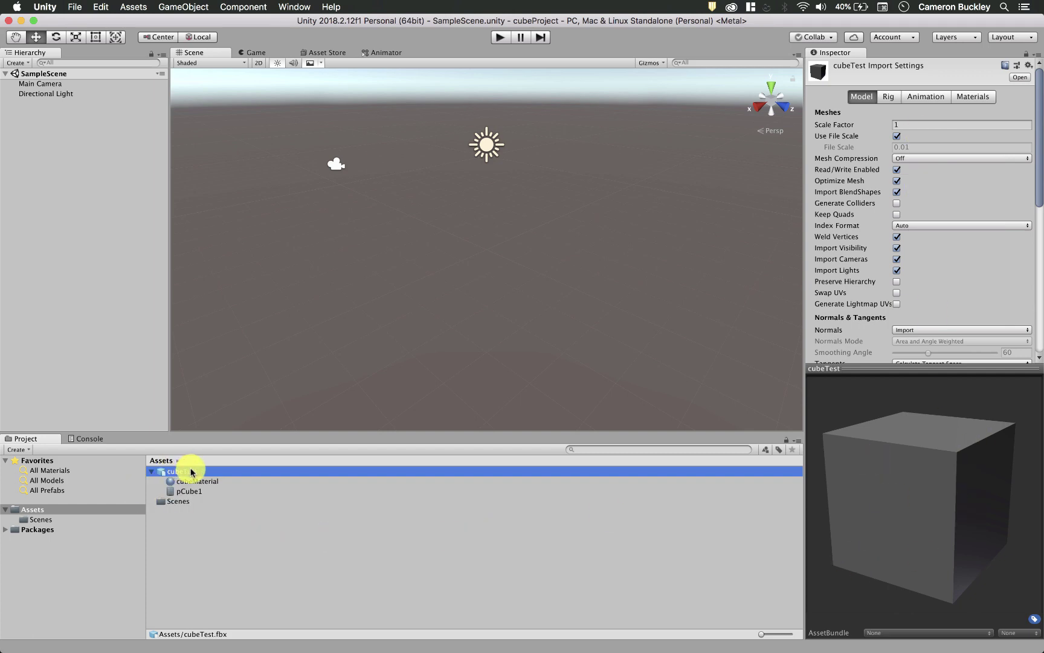
pyautogui.click(191, 472)
pyautogui.click(196, 477)
# Step: Extract cubeTest's embedded materials and textures into the project's Assets folder
pyautogui.click(915, 402)
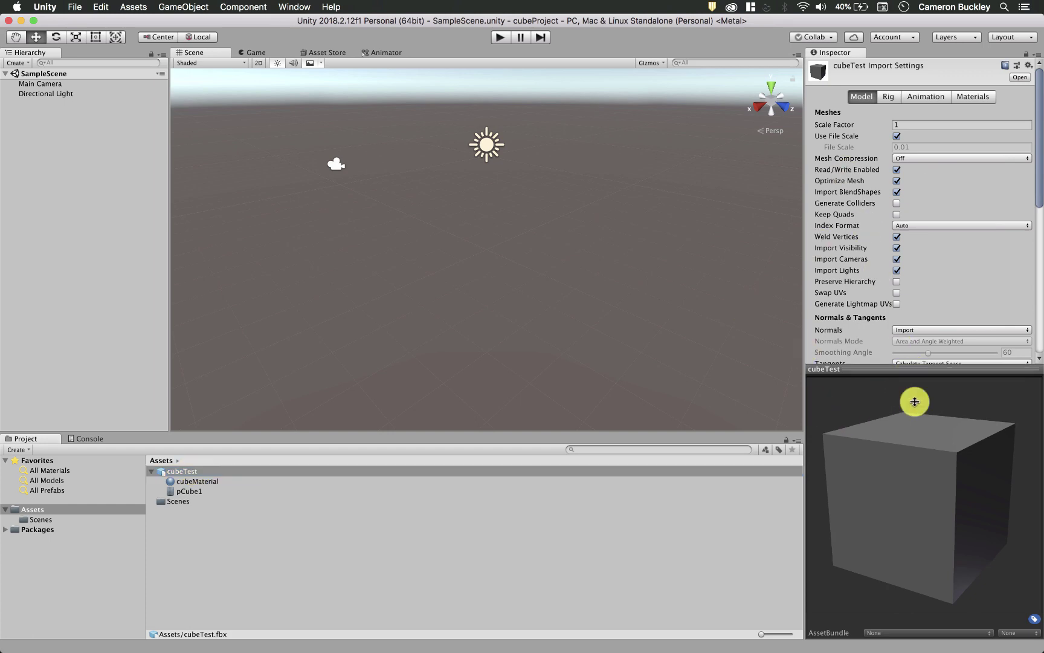
pyautogui.moveTo(915, 402); pyautogui.dragTo(916, 460)
pyautogui.click(979, 96)
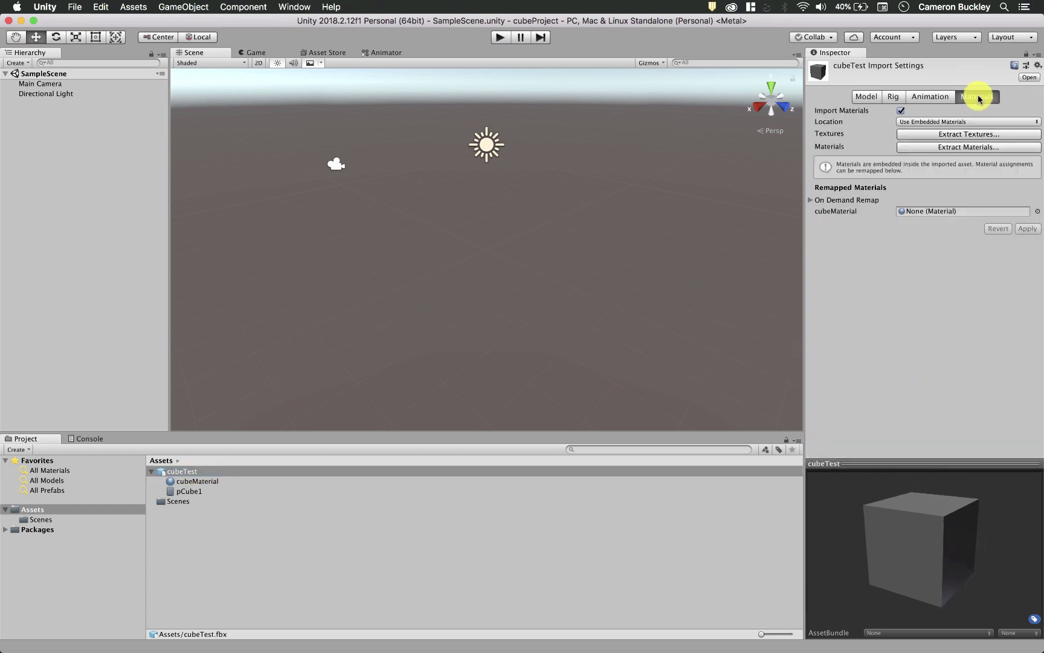
pyautogui.click(921, 121)
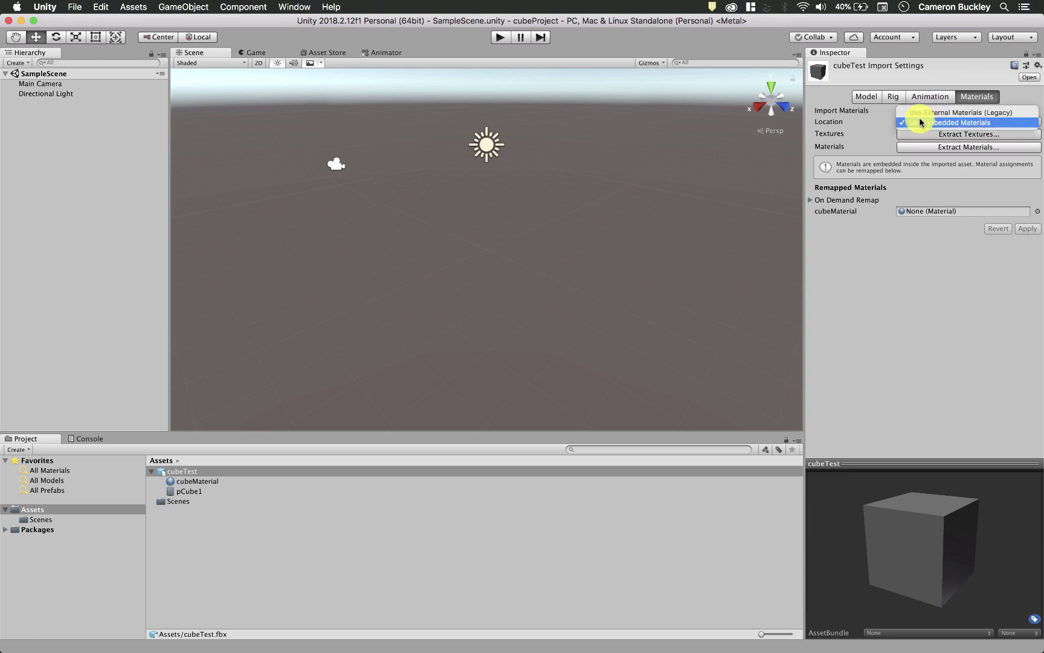
pyautogui.click(934, 123)
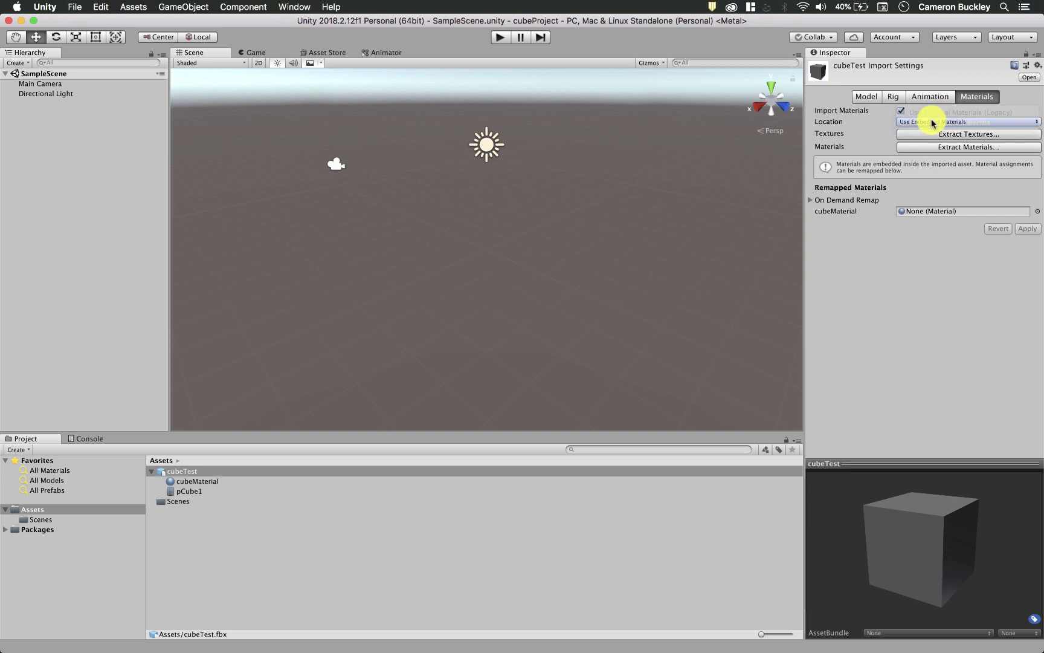
pyautogui.click(945, 150)
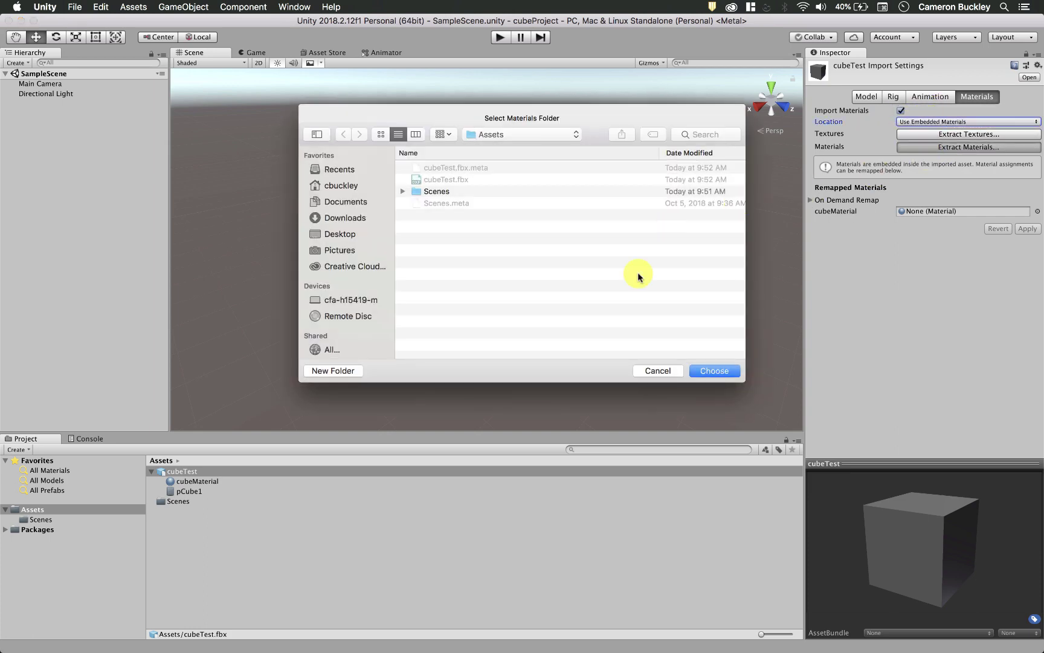
pyautogui.click(727, 373)
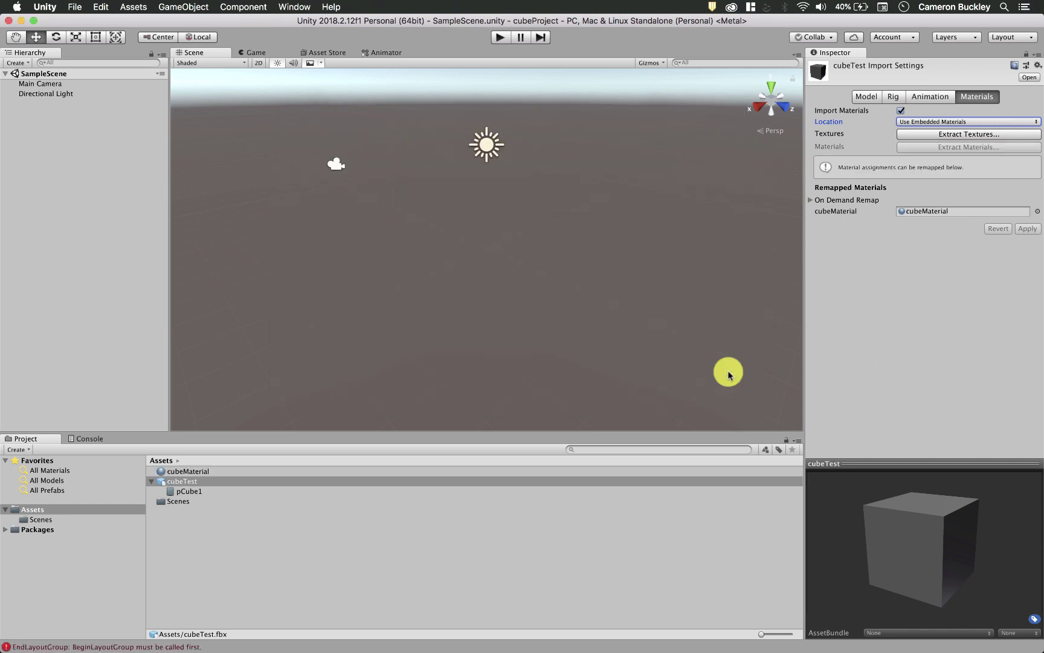
pyautogui.click(937, 136)
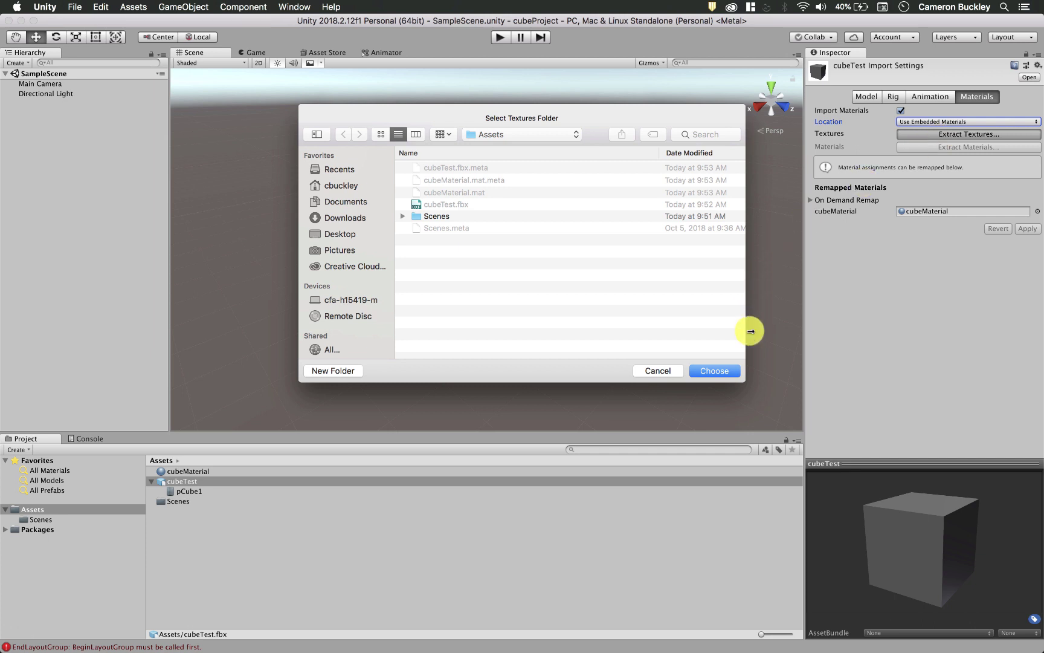
pyautogui.click(717, 371)
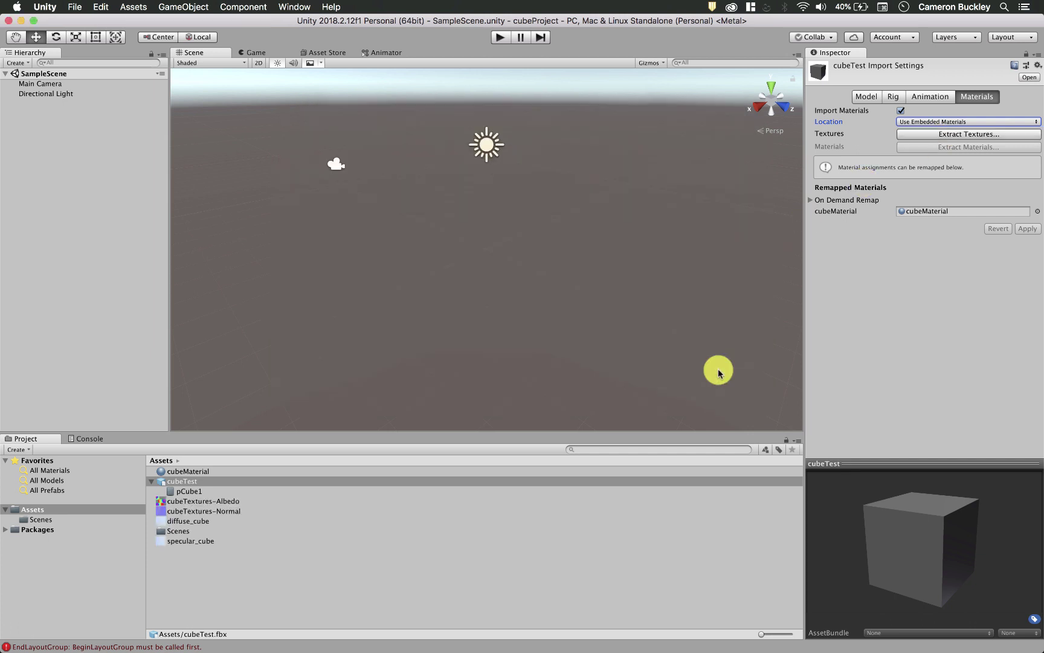
# Step: Examine the extracted textures cubeTextures-Albedo, cubeTextures-Normal, diffuse_cube and specular_cube
pyautogui.click(205, 501)
pyautogui.click(213, 511)
pyautogui.click(221, 501)
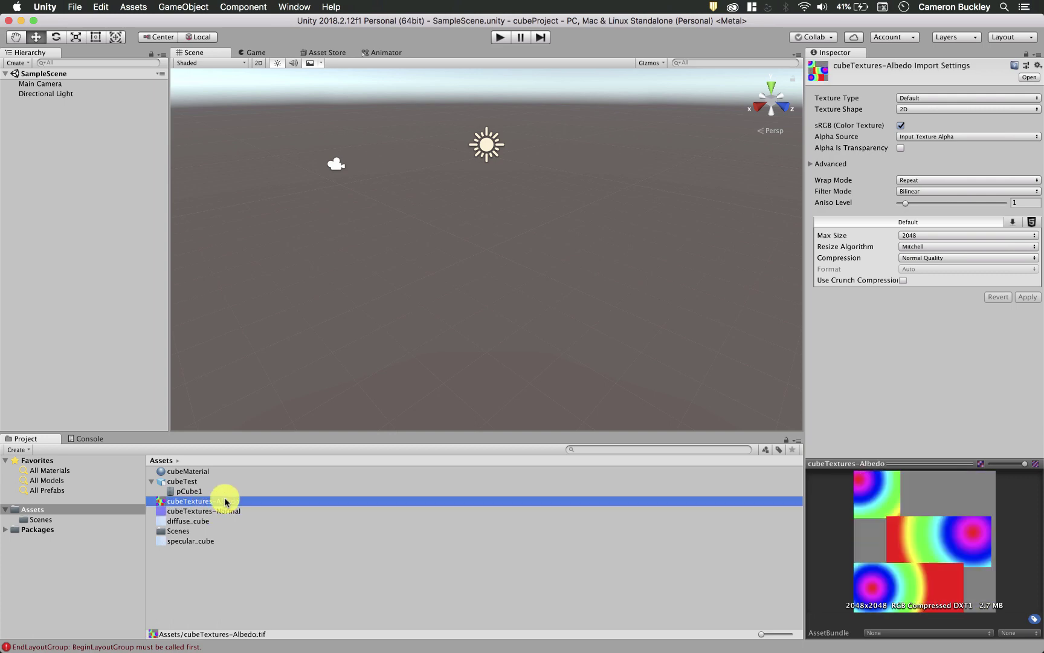
pyautogui.click(214, 511)
pyautogui.click(211, 521)
pyautogui.click(205, 541)
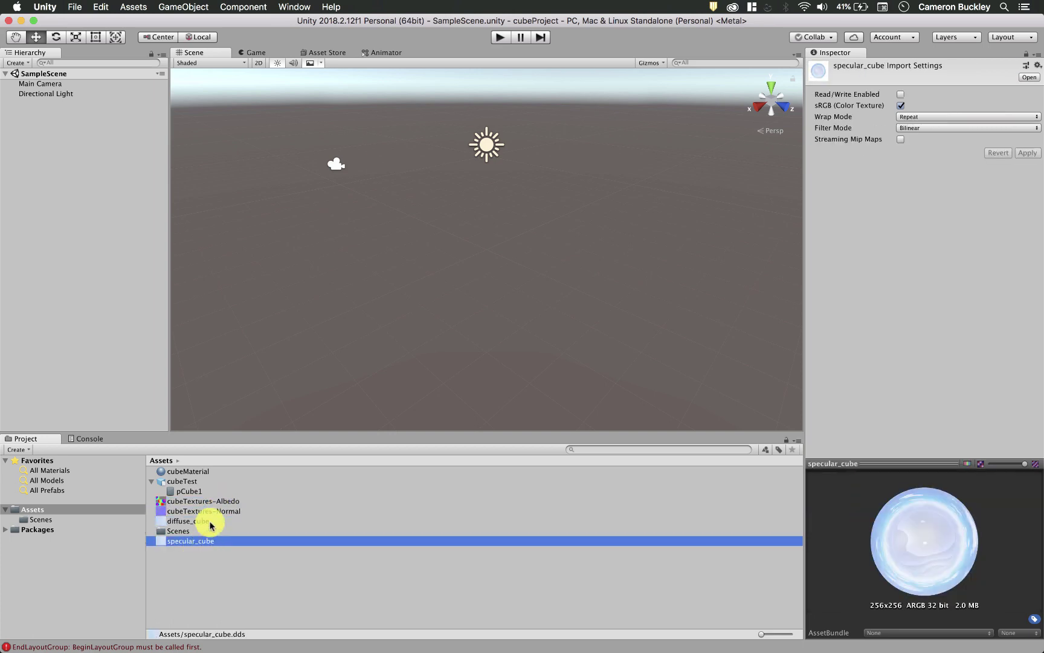
pyautogui.click(206, 522)
# Step: Assign cubeTextures-Albedo as cubeMaterial's albedo and cubeTextures-Normal as its normal map, marking the latter texture as a normal map
pyautogui.click(224, 474)
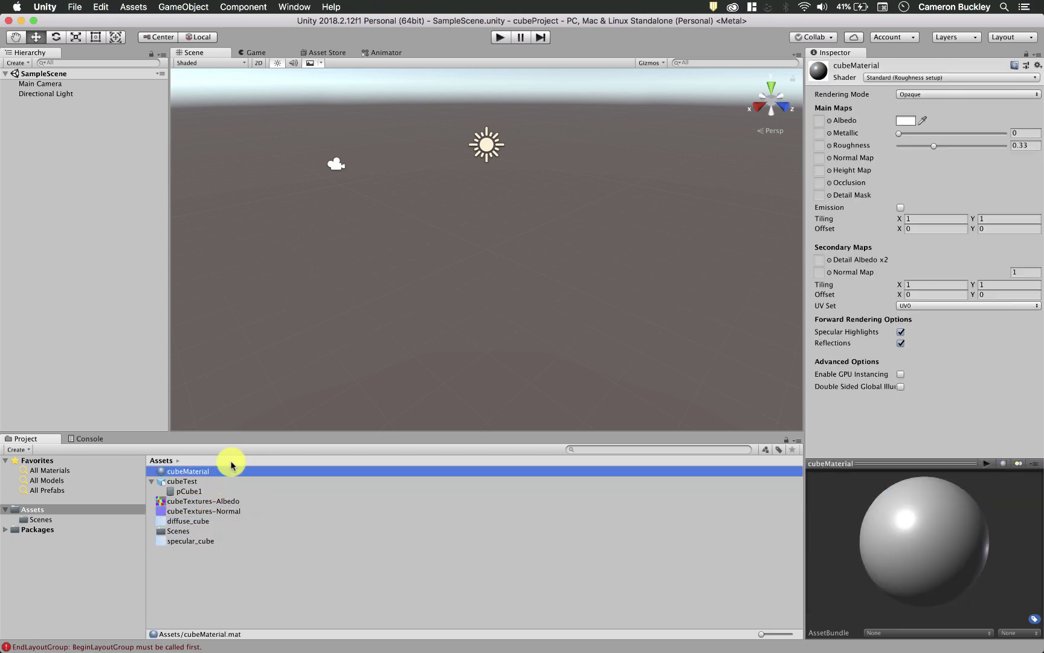
pyautogui.click(207, 482)
pyautogui.moveTo(206, 473); pyautogui.dragTo(450, 417)
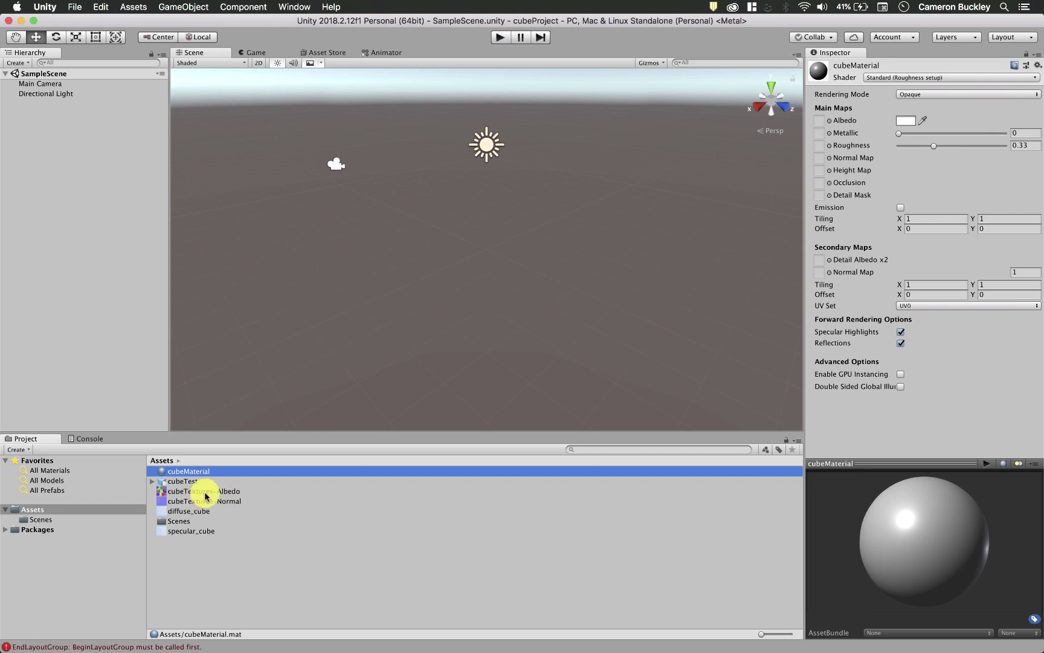
pyautogui.moveTo(216, 494); pyautogui.dragTo(817, 120)
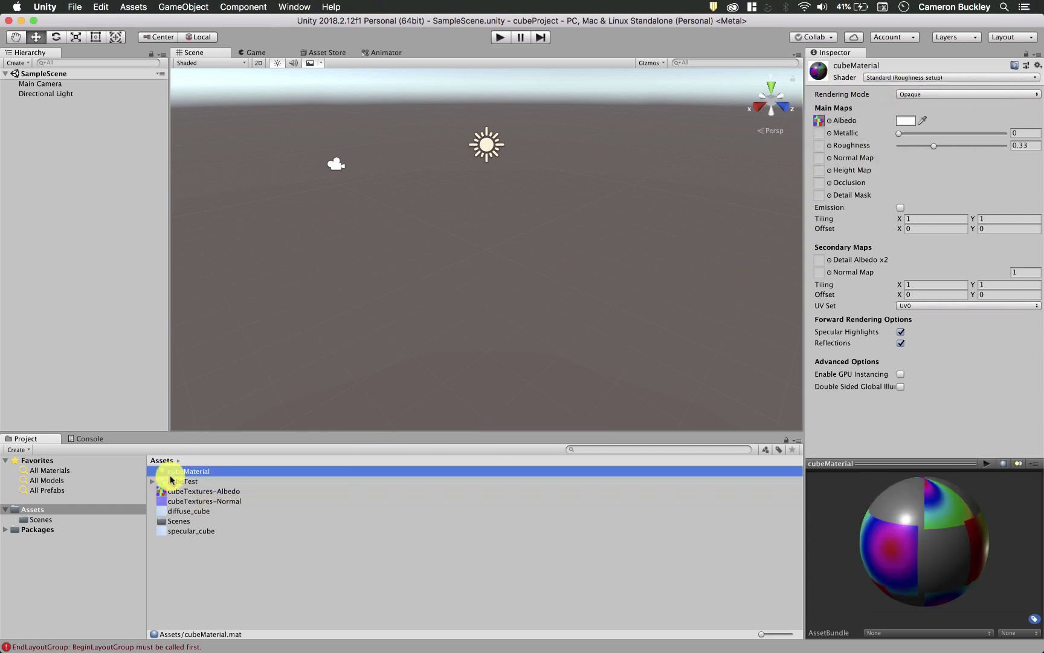
pyautogui.moveTo(226, 502); pyautogui.dragTo(816, 161)
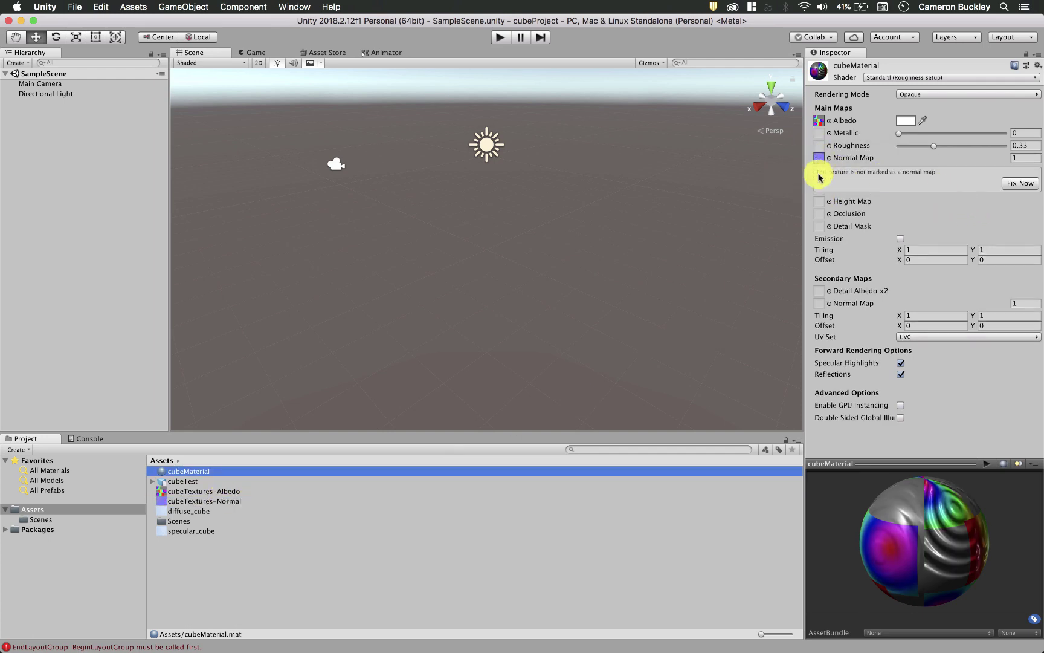
pyautogui.click(1028, 184)
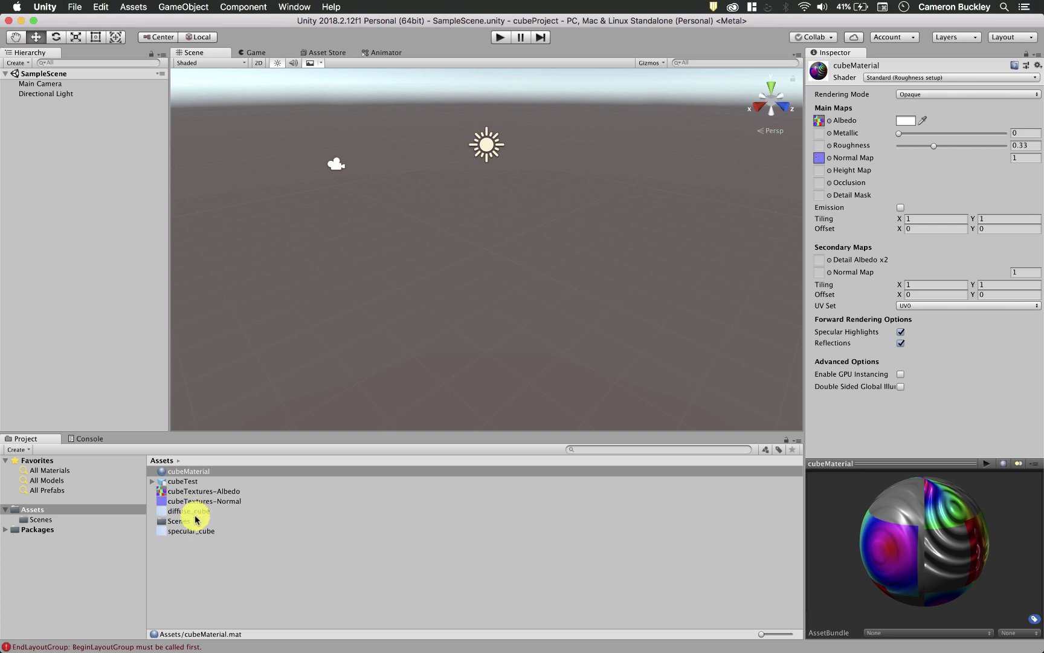
# Step: Delete the unneeded diffuse_cube and specular_cube cubemaps from the Assets folder
pyautogui.click(199, 534)
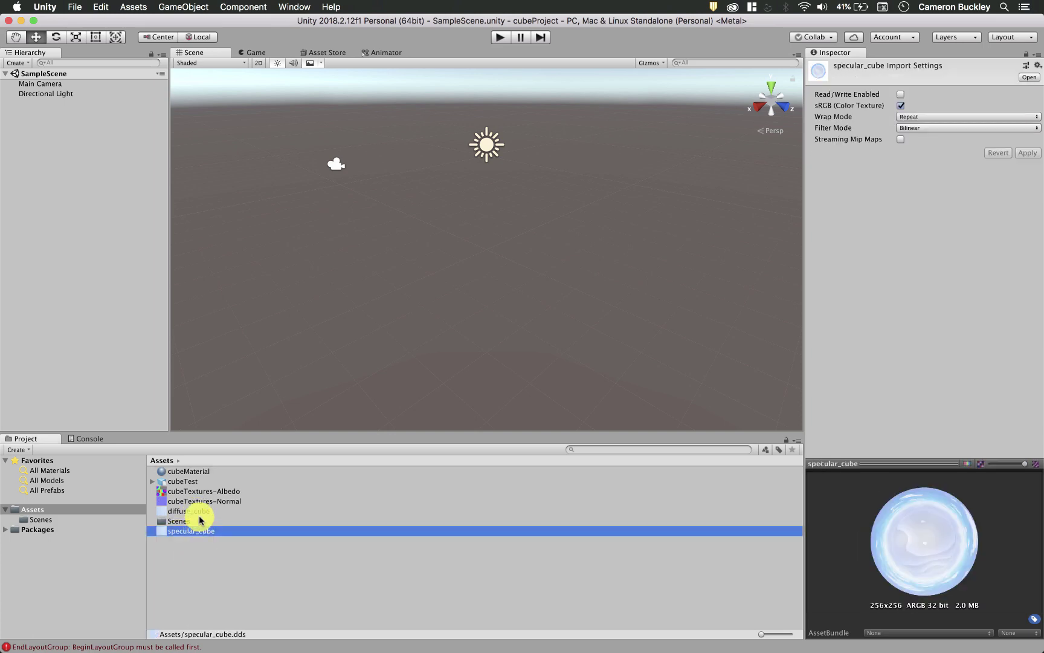
pyautogui.click(202, 512)
pyautogui.click(205, 538)
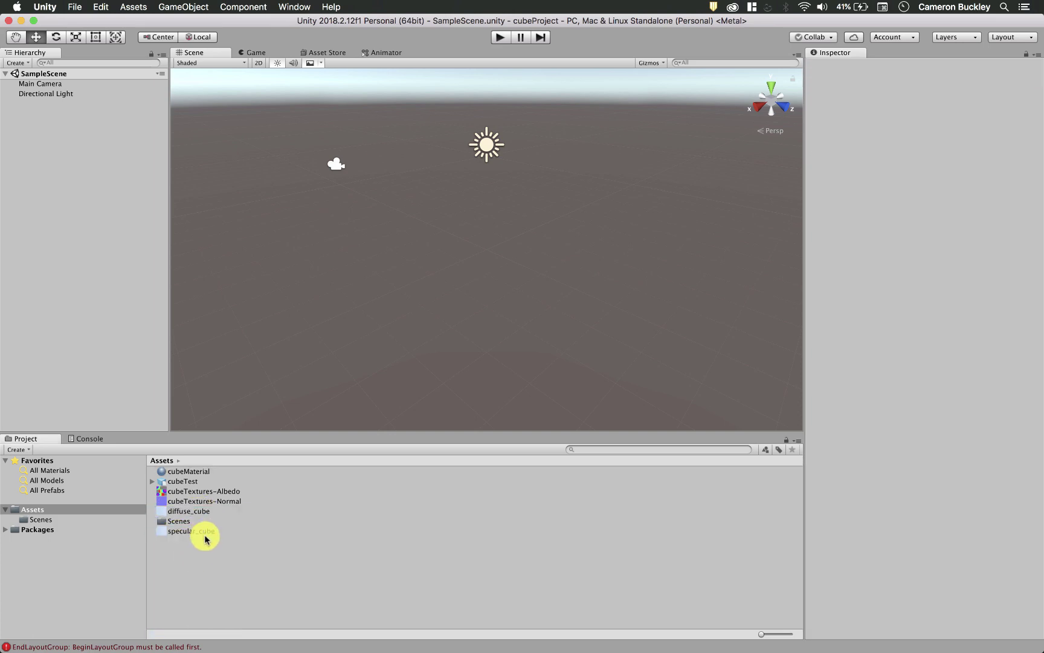
pyautogui.click(203, 514)
pyautogui.click(203, 471)
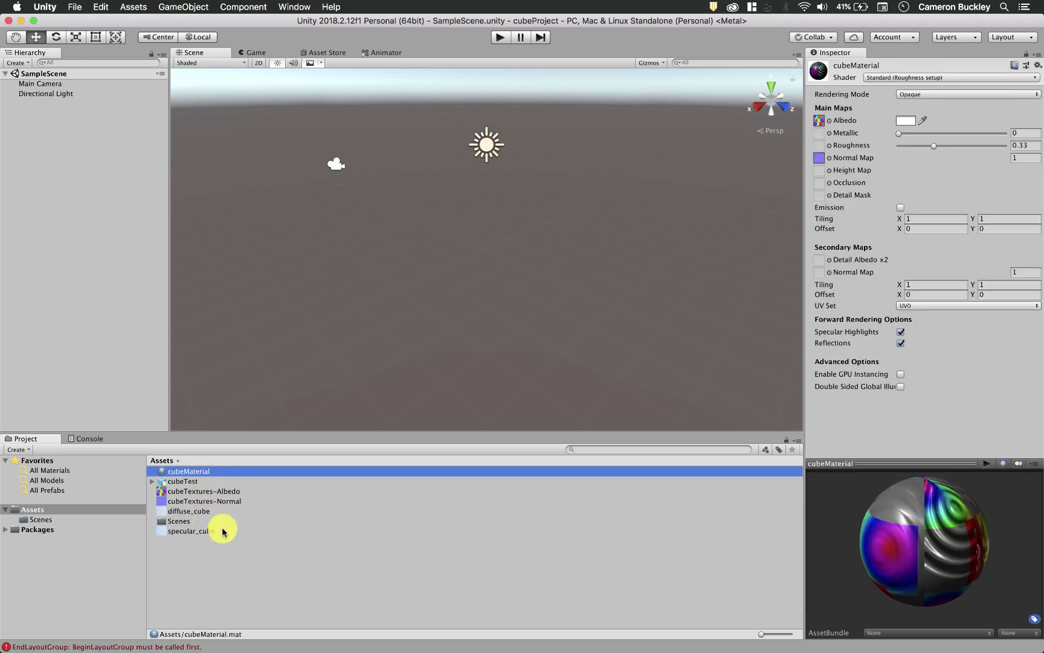
pyautogui.click(203, 511)
pyautogui.keyDown('super'); pyautogui.click(205, 532); pyautogui.keyUp('super')
pyautogui.rightClick(205, 535)
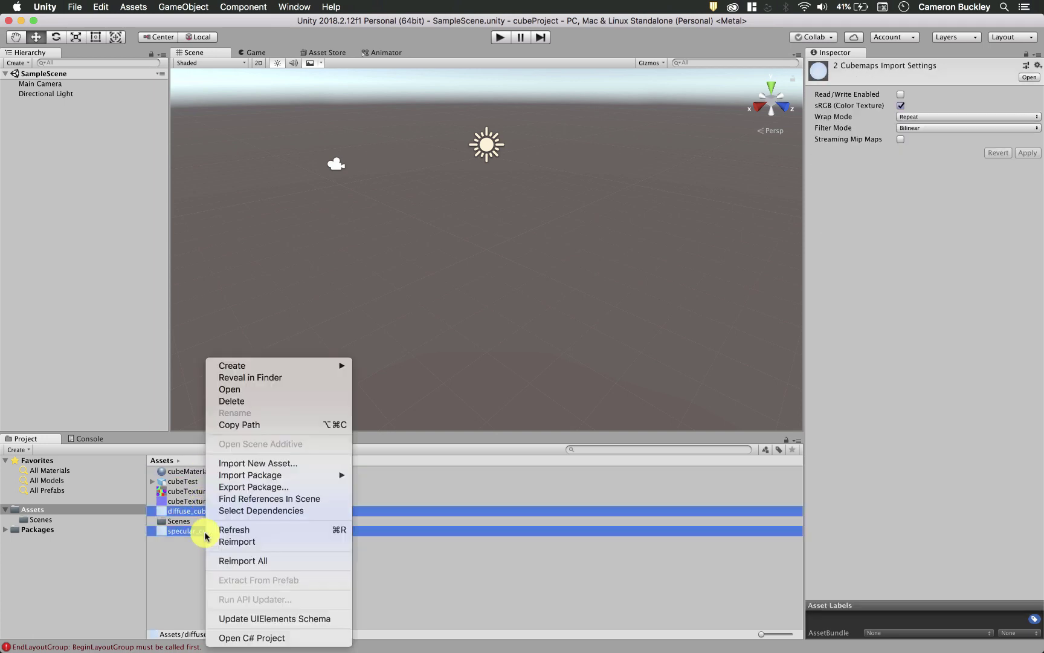
pyautogui.click(258, 403)
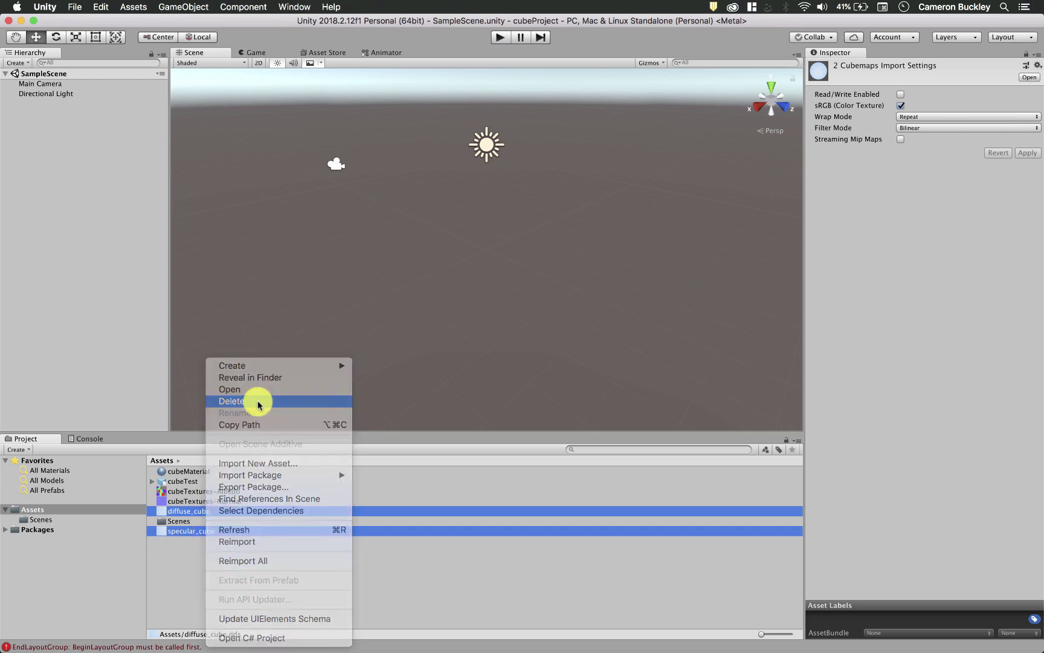
pyautogui.click(614, 234)
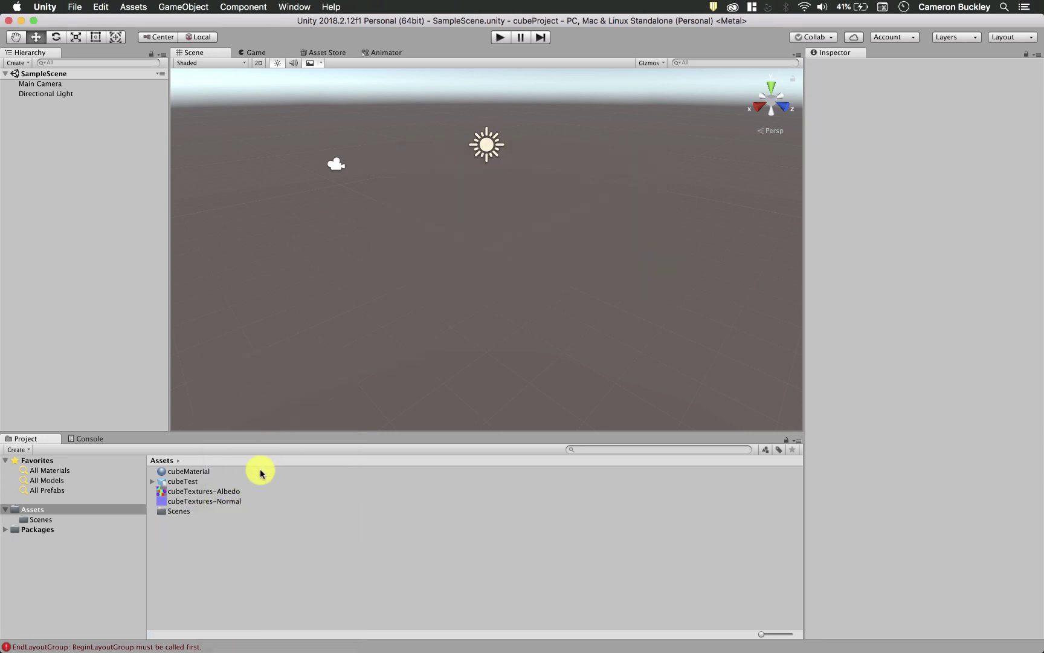
# Step: Place the cubeTest model in the scene and scale it uniformly to about 645
pyautogui.click(205, 472)
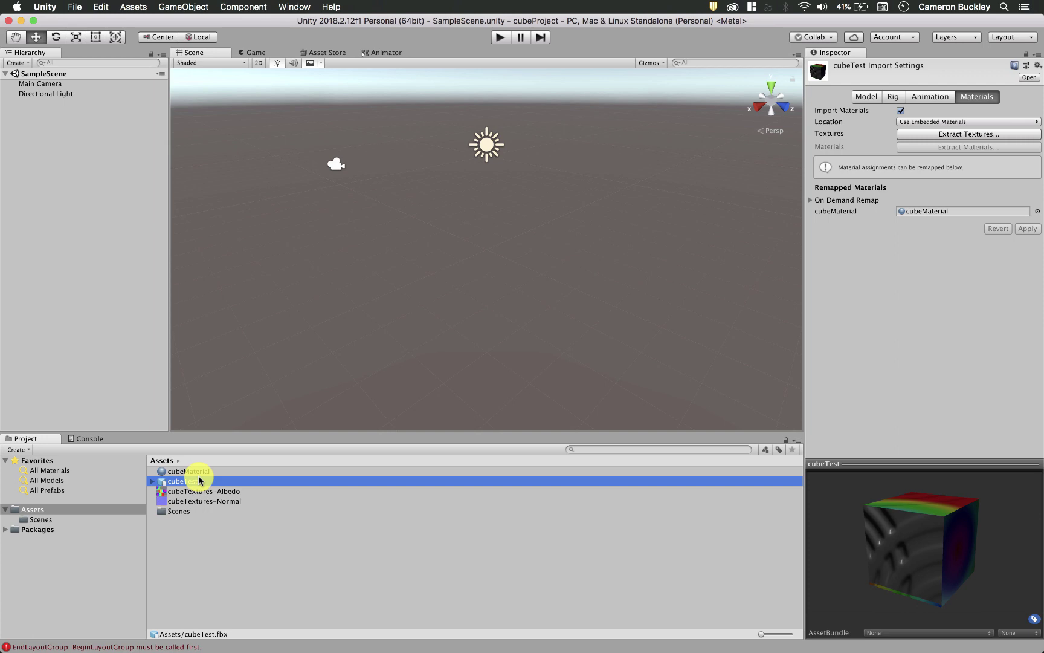
pyautogui.moveTo(200, 481); pyautogui.dragTo(368, 364)
pyautogui.moveTo(486, 253); pyautogui.dragTo(792, 239)
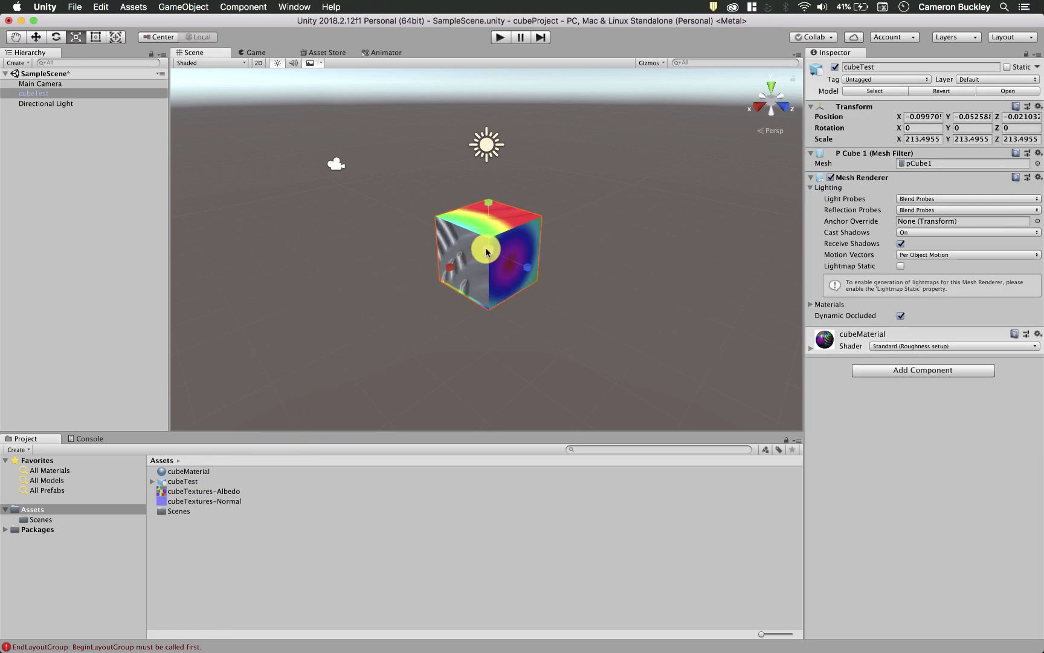
pyautogui.moveTo(487, 251); pyautogui.dragTo(645, 314)
pyautogui.click(664, 326)
pyautogui.click(654, 315)
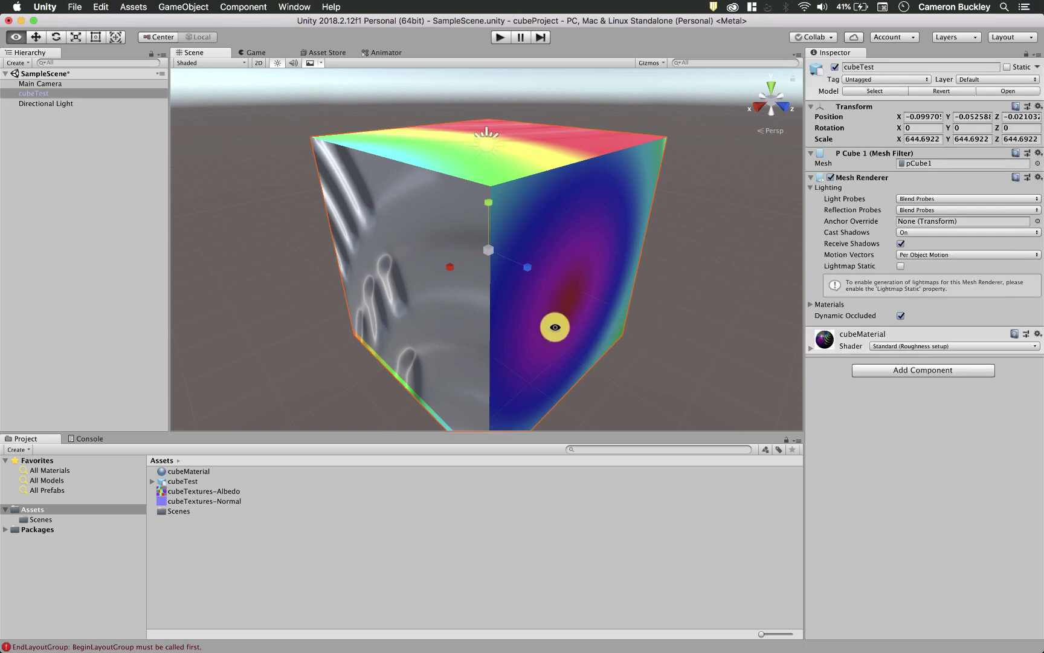
# Step: Expand cubeMaterial's properties on the scene cube and change its shader to Standard
pyautogui.keyDown('alt'); pyautogui.moveTo(555, 327); pyautogui.dragTo(779, 337); pyautogui.keyUp('alt')
pyautogui.scroll(-10, 681, 345)
pyautogui.click(810, 355)
pyautogui.click(892, 346)
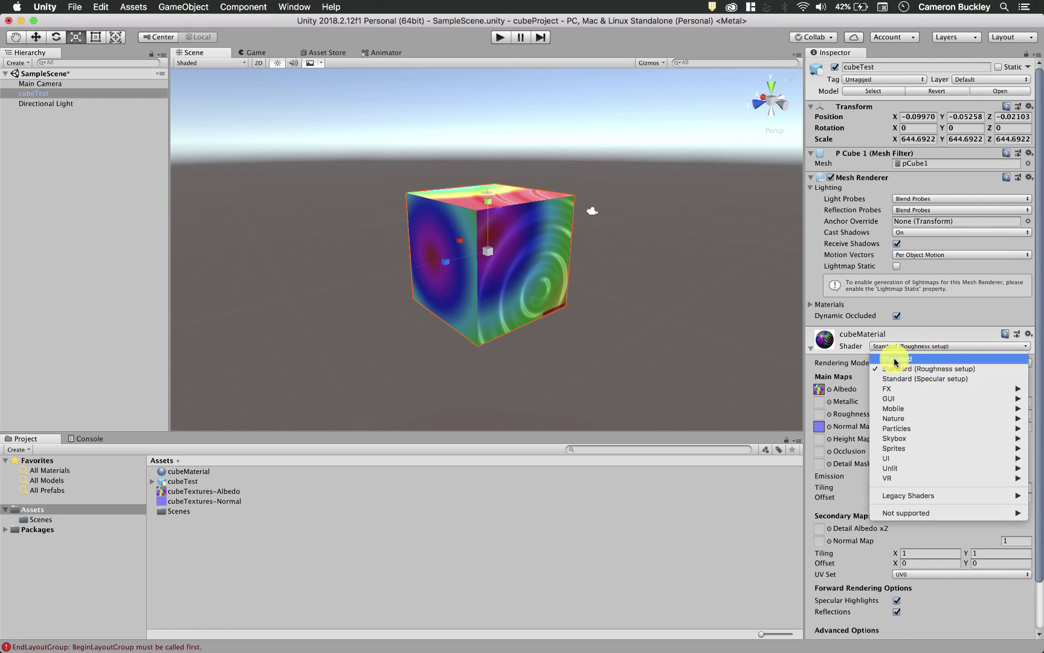
pyautogui.click(889, 346)
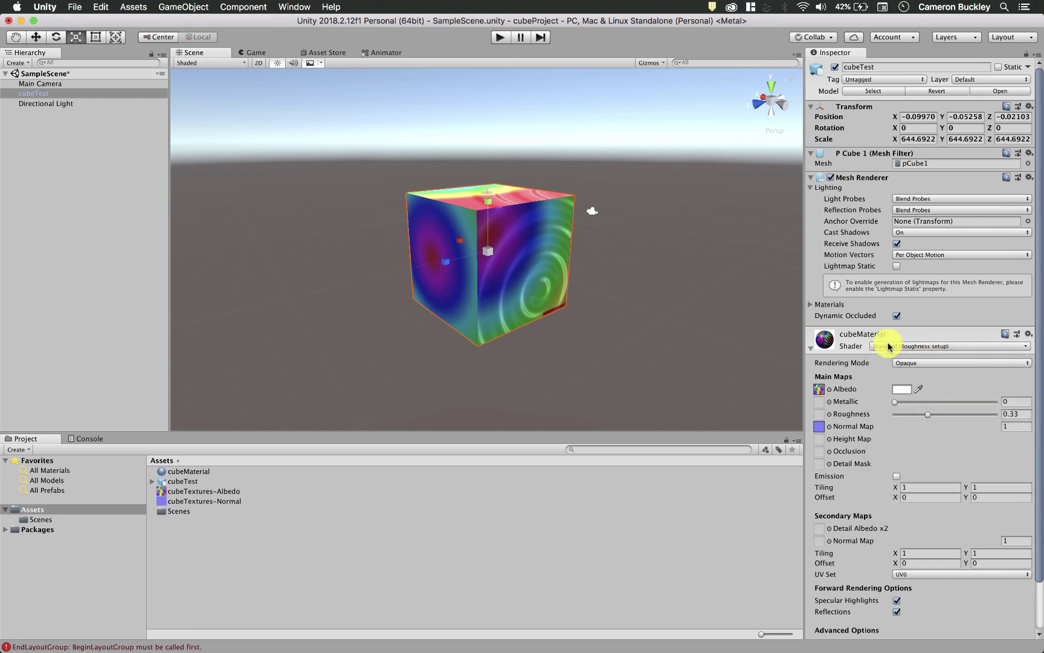
pyautogui.click(655, 213)
pyautogui.click(527, 268)
pyautogui.click(923, 347)
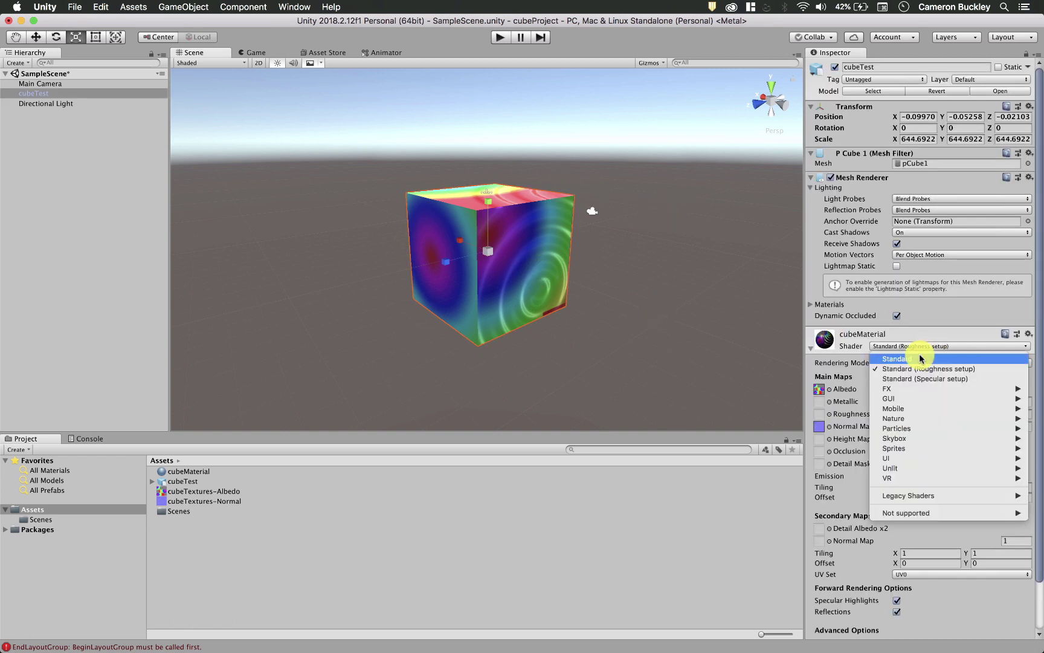
pyautogui.click(920, 358)
# Step: Set cubeMaterial's metallic value to 0 and its smoothness to 0.563
pyautogui.scroll(3, 611, 237)
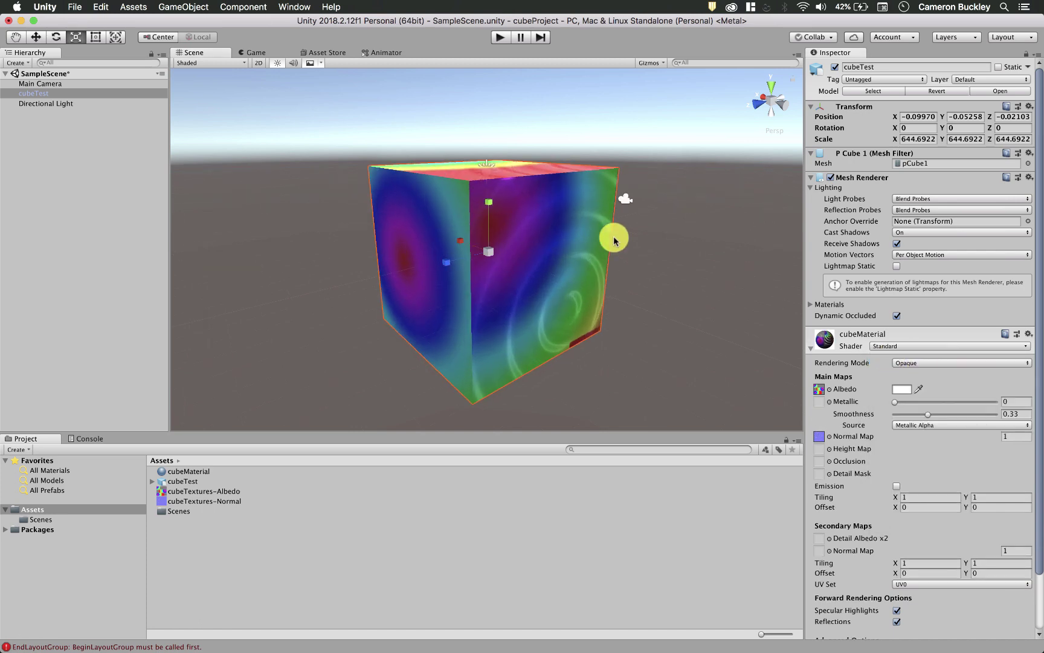
pyautogui.keyDown('alt'); pyautogui.moveTo(614, 240); pyautogui.dragTo(738, 352); pyautogui.keyUp('alt')
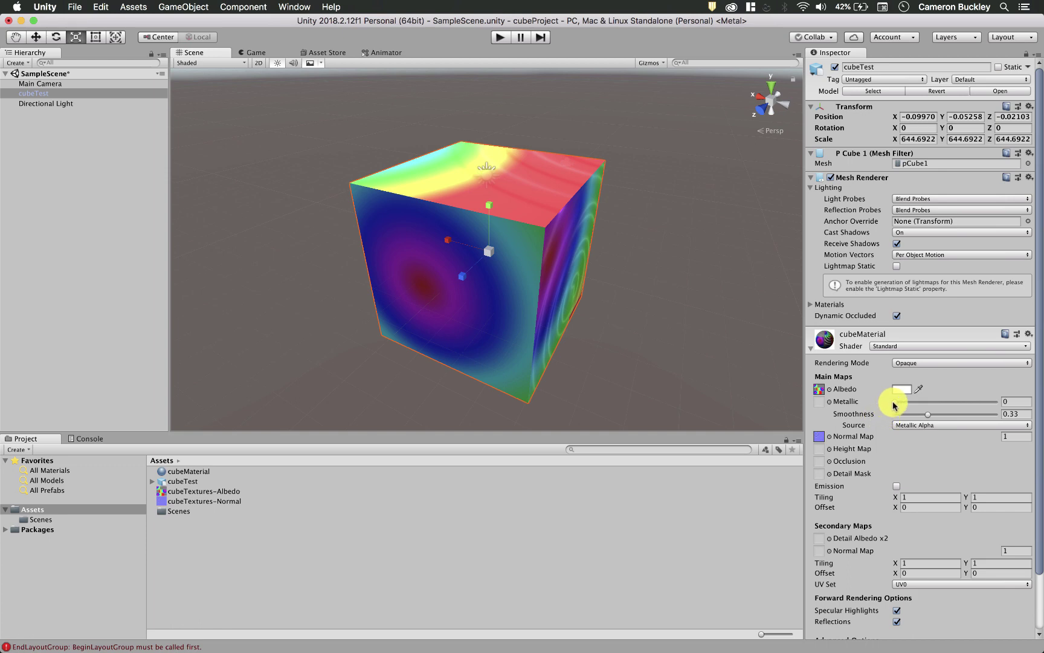
pyautogui.moveTo(894, 406); pyautogui.dragTo(858, 406)
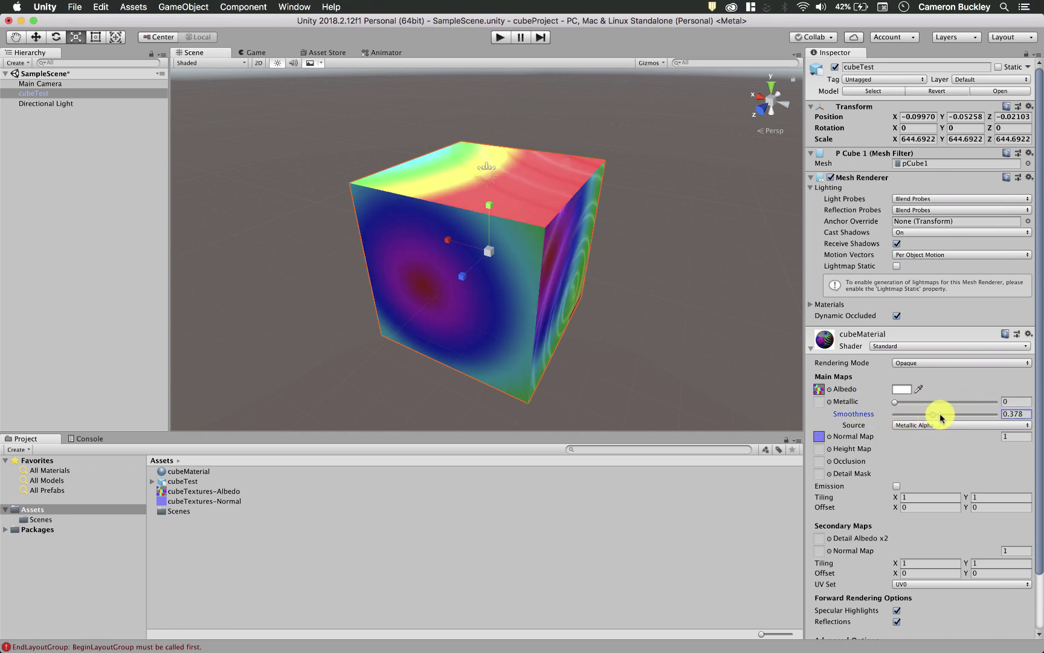
pyautogui.moveTo(940, 417)
pyautogui.mouseDown()
pyautogui.moveTo(996, 413)
pyautogui.moveTo(881, 415)
pyautogui.moveTo(947, 418)
pyautogui.mouseUp()
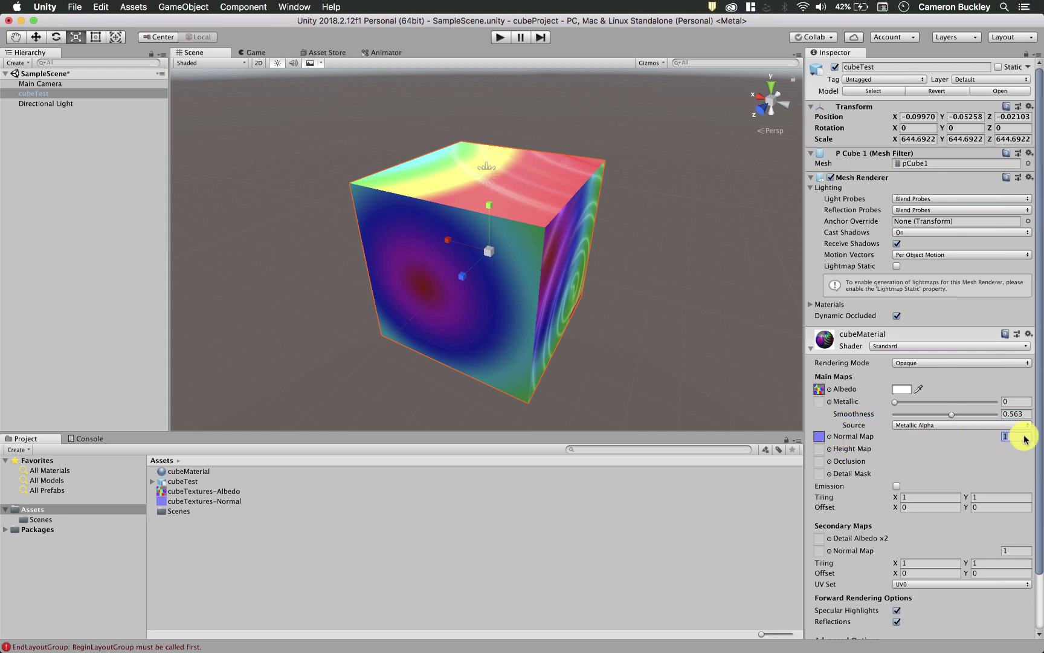
# Step: Try normal map strengths of 5 and 2 on cubeMaterial and return the strength to 1
pyautogui.write('5')
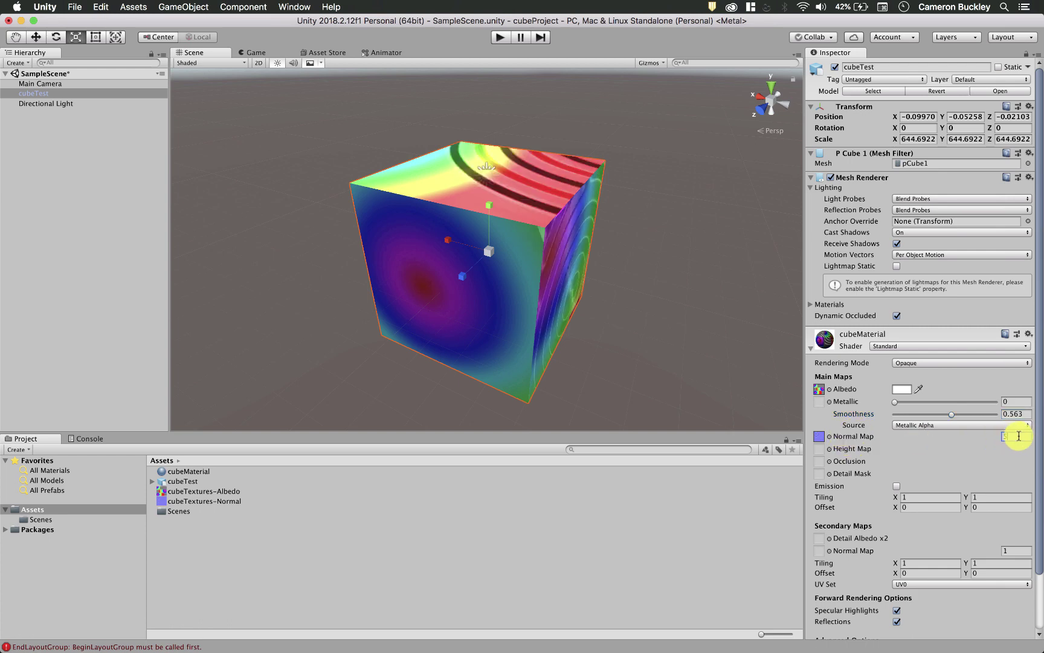
pyautogui.press('BackSpace')
pyautogui.write('2')
pyautogui.press('BackSpace')
pyautogui.write('1')
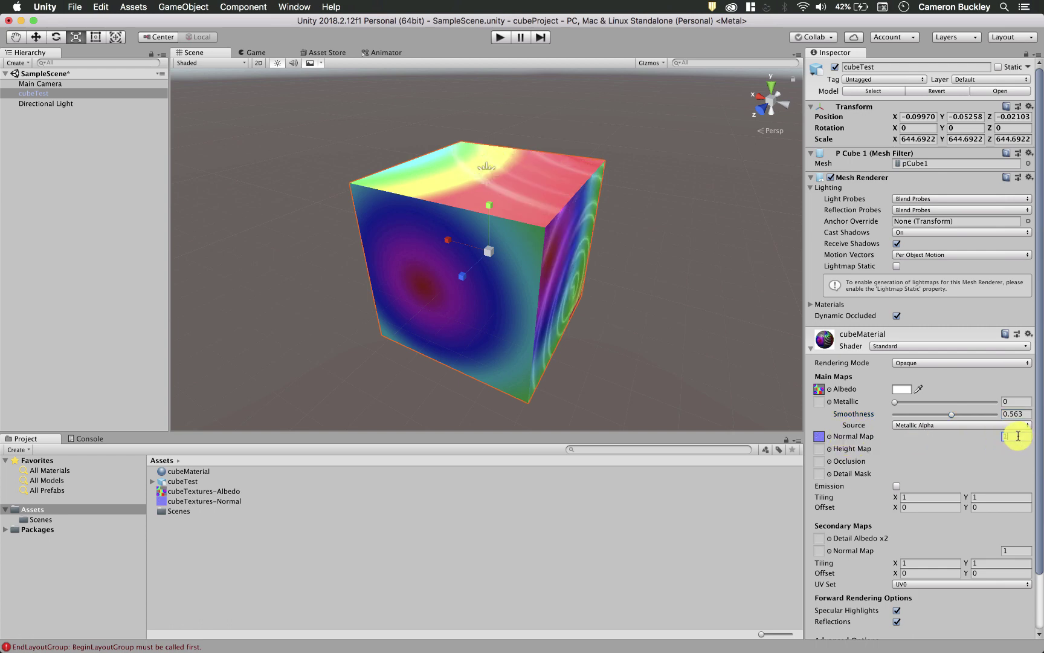
# Step: Inspect the cube from below and save the Unity scene
pyautogui.write('z')
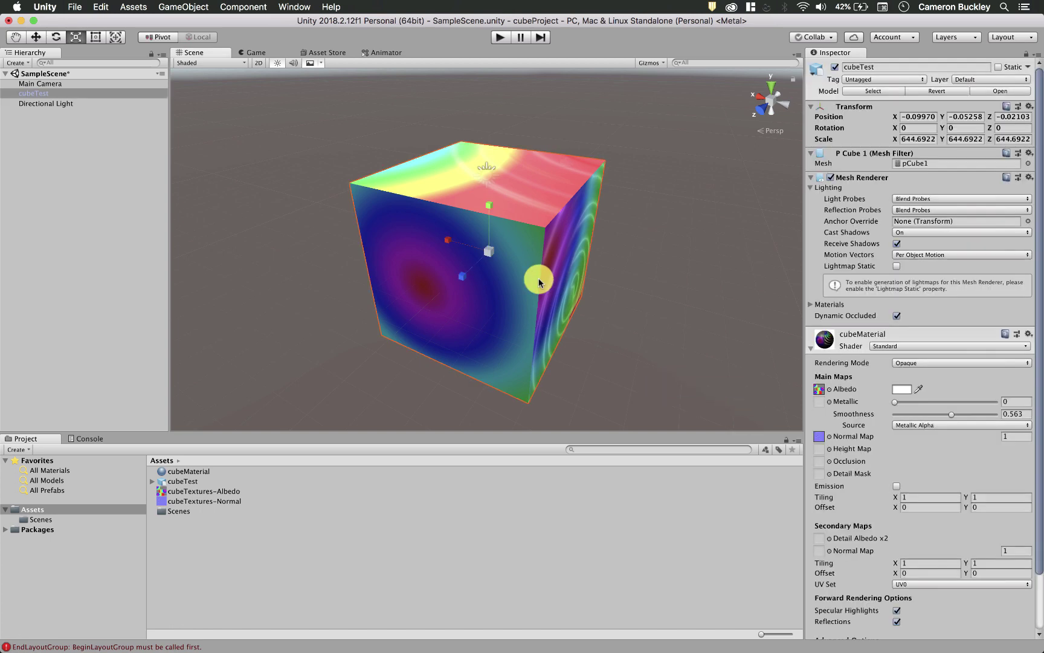
pyautogui.keyDown('alt'); pyautogui.moveTo(641, 318); pyautogui.dragTo(536, 184); pyautogui.keyUp('alt')
pyautogui.press('super+s')
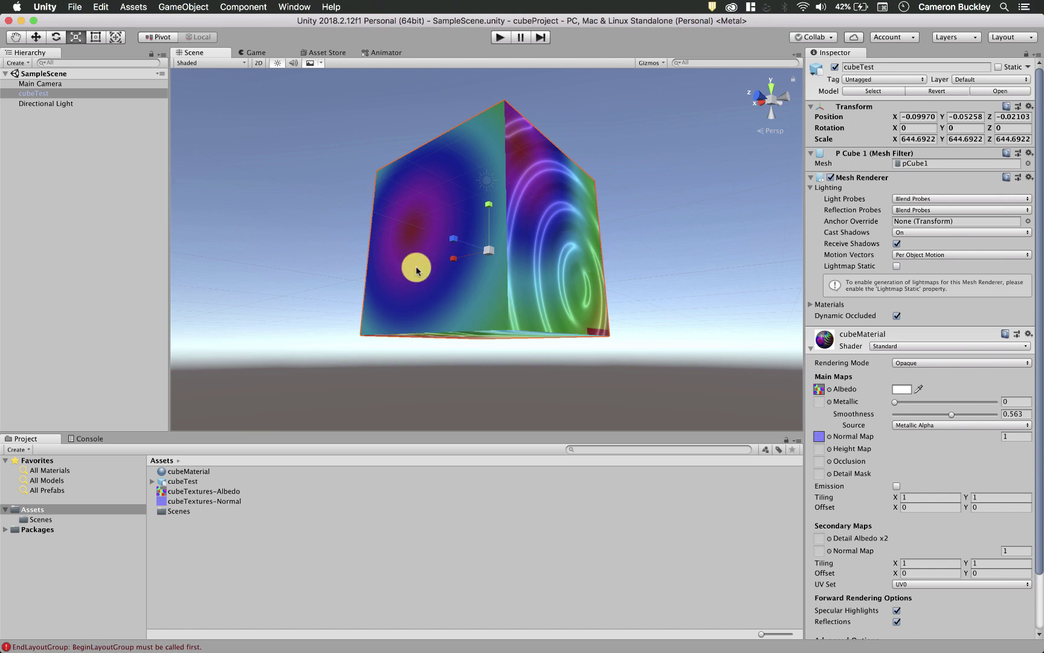
# Step: Clear the logged error from the Console and return to the project's assets
pyautogui.click(248, 609)
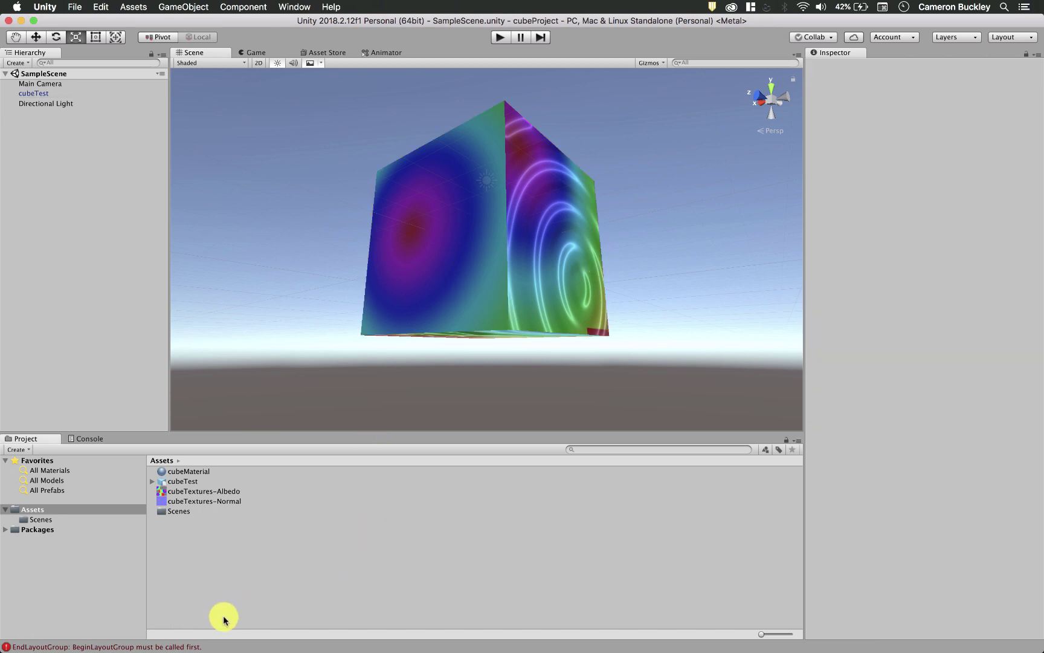
pyautogui.click(170, 646)
pyautogui.click(13, 449)
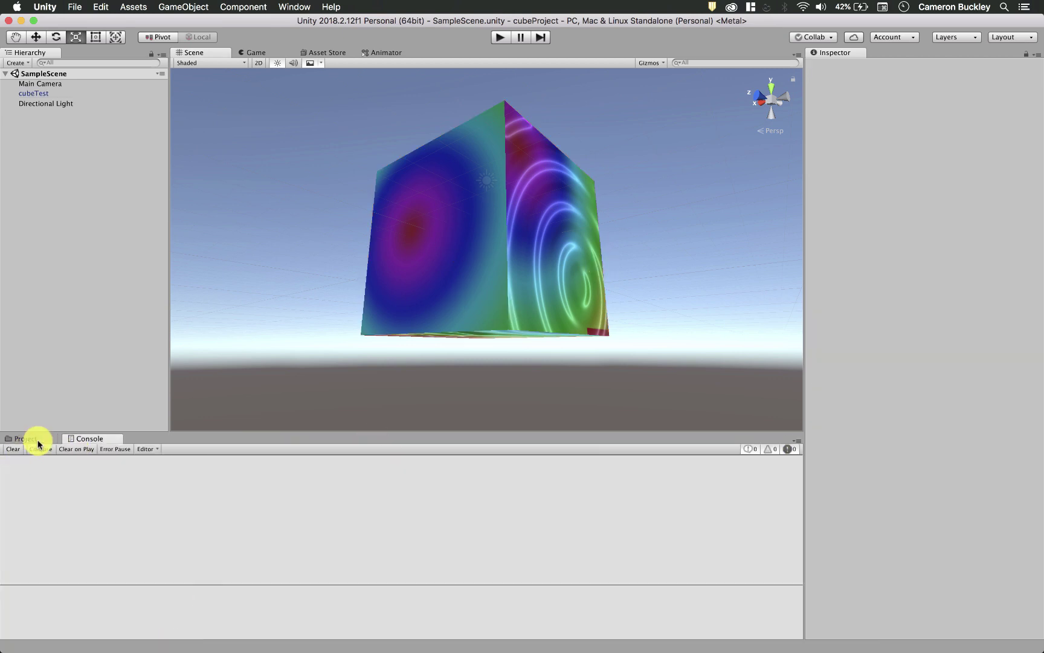
pyautogui.click(27, 439)
# Step: Switch to Maya, inspect the textured cube for comparison and save the Maya scene
pyautogui.keyDown('alt'); pyautogui.moveTo(678, 351); pyautogui.dragTo(441, 440); pyautogui.keyUp('alt')
pyautogui.hotkey('ctrl', 'Up')
pyautogui.click(273, 243)
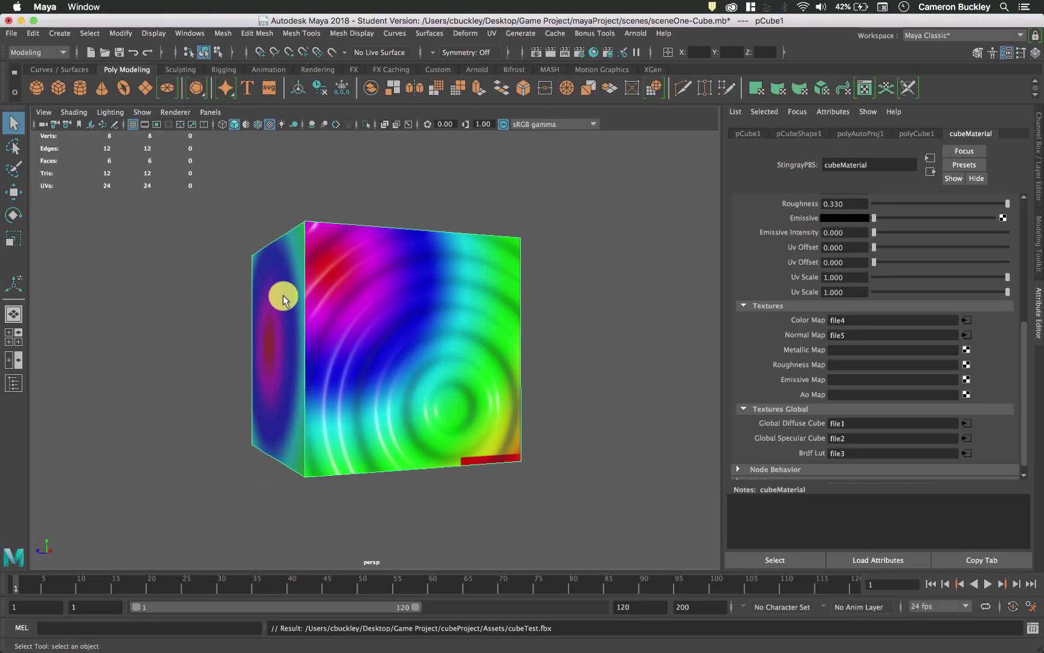
pyautogui.keyDown('alt'); pyautogui.moveTo(554, 425); pyautogui.dragTo(647, 506); pyautogui.keyUp('alt')
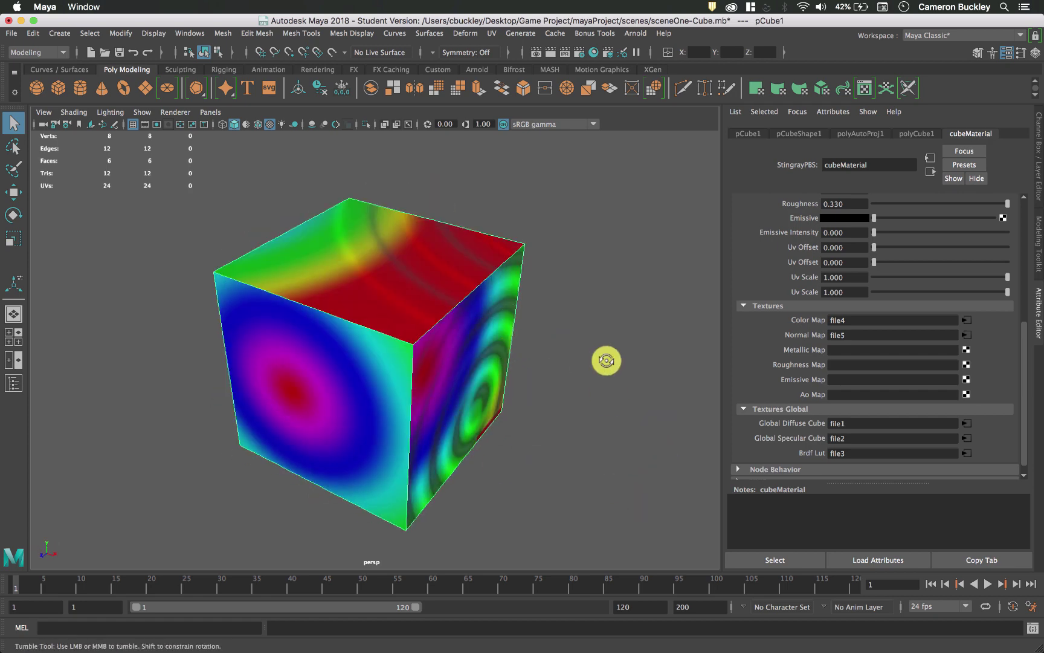
pyautogui.keyDown('alt'); pyautogui.moveTo(606, 361); pyautogui.dragTo(581, 340); pyautogui.keyUp('alt')
pyautogui.moveTo(602, 470)
pyautogui.keyDown('alt'); pyautogui.mouseDown()
pyautogui.moveTo(520, 466)
pyautogui.moveTo(601, 455)
pyautogui.mouseUp(); pyautogui.keyUp('alt')
pyautogui.press('super+s')
pyautogui.click(495, 358)
# Step: Switch back to the cubeProject scene in Unity
pyautogui.hotkey('ctrl', 'Up')
pyautogui.click(379, 294)
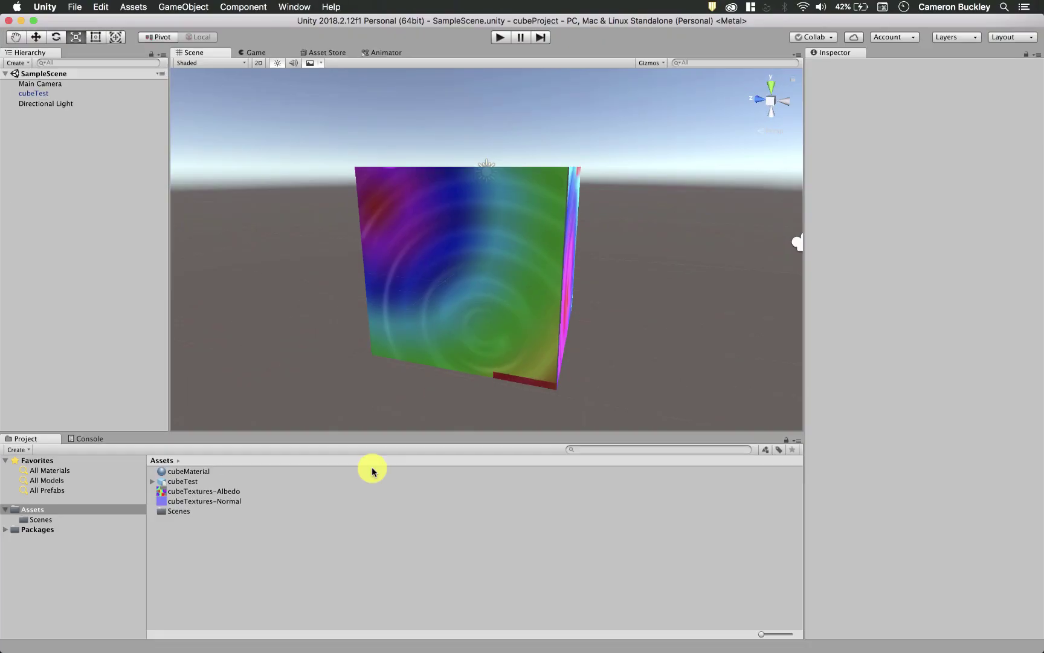